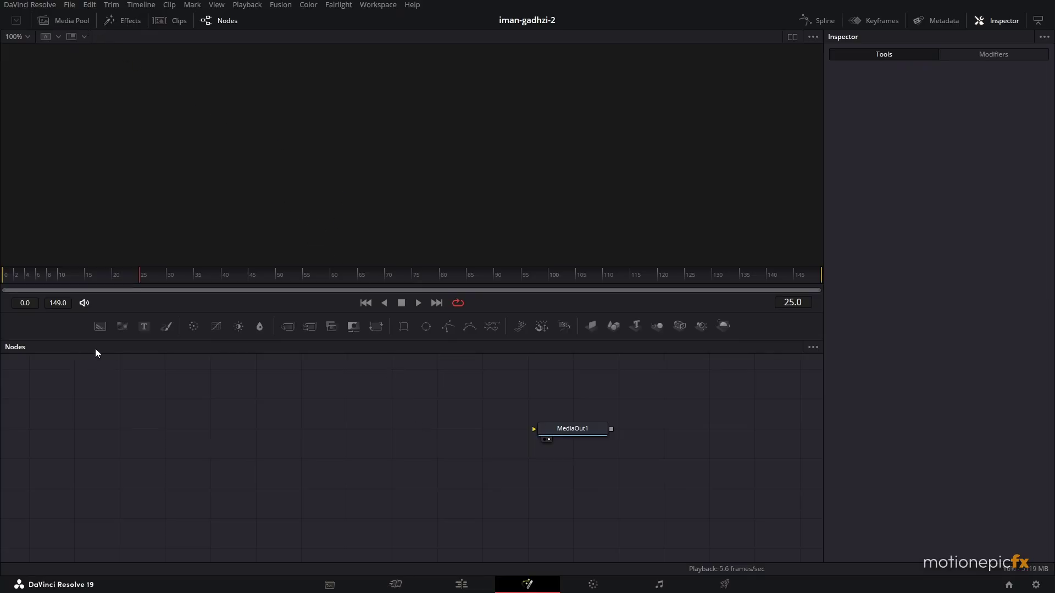
# Add a Background node, show it in the viewer, and colour it solid red with Red set to 1.0.
pyautogui.moveTo(99, 324); pyautogui.dragTo(259, 430)
pyautogui.press('1')
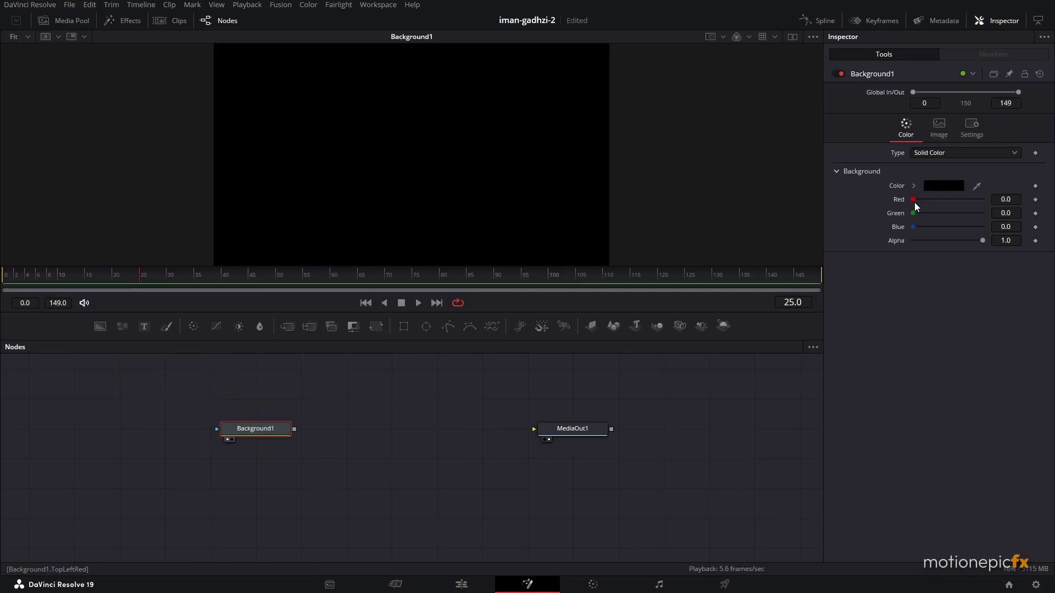
pyautogui.moveTo(914, 200); pyautogui.dragTo(971, 200)
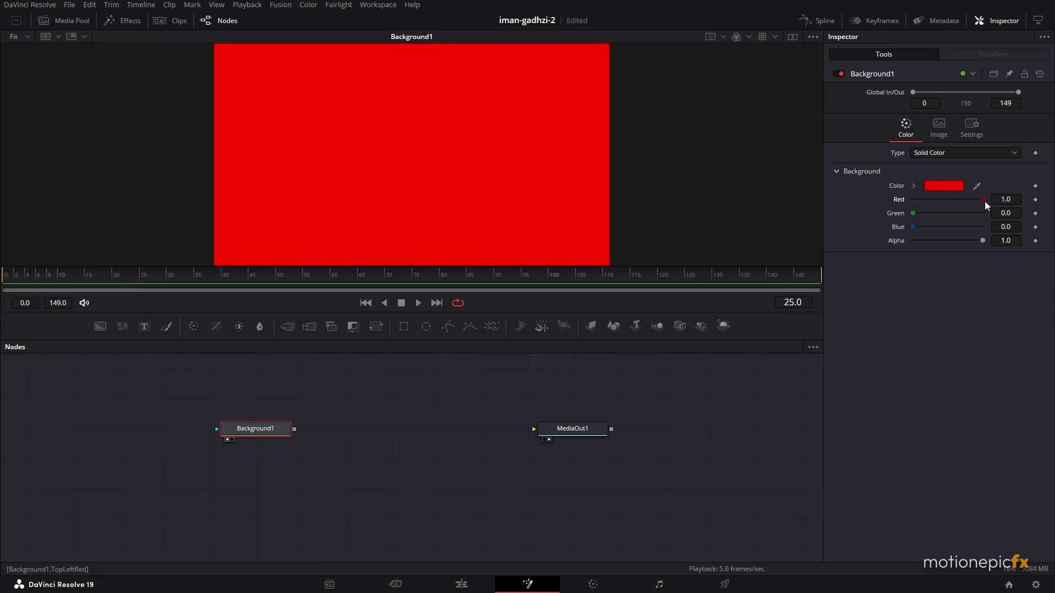
# Bring the hand image from the media pool into the composition, merge it over the red background, and arrange its node beside Merge1.
pyautogui.click(71, 20)
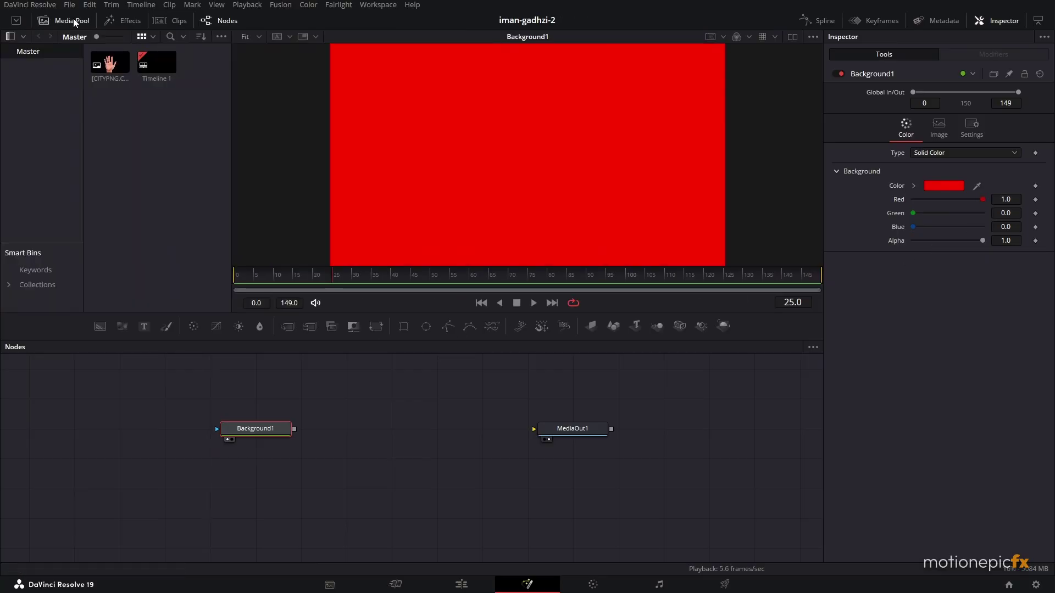
pyautogui.moveTo(109, 63); pyautogui.dragTo(410, 174)
pyautogui.click(65, 9)
pyautogui.click(68, 21)
pyautogui.moveTo(210, 488); pyautogui.dragTo(119, 488)
pyautogui.moveTo(158, 489); pyautogui.dragTo(296, 434)
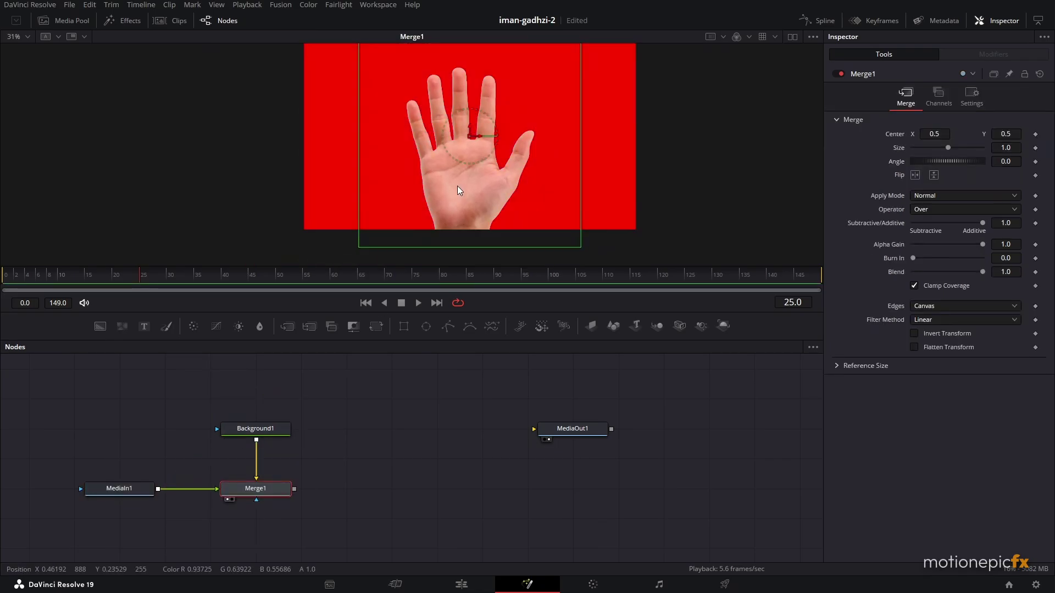
# Rename the MediaIn1 node to hand.
pyautogui.scroll(-2, 190, 471)
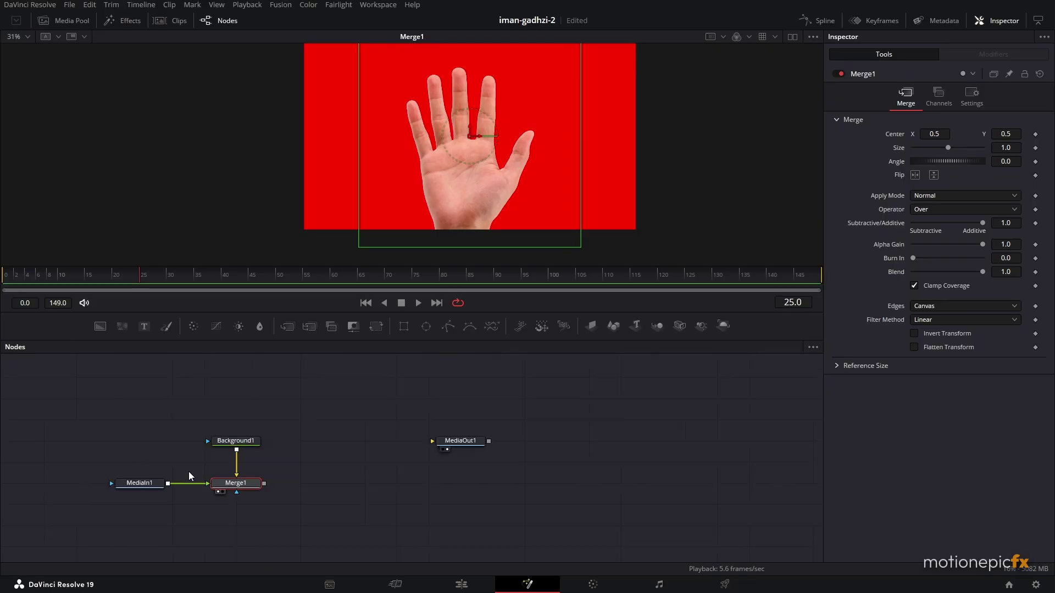
pyautogui.scroll(2, 189, 471)
pyautogui.click(122, 493)
pyautogui.press('F2')
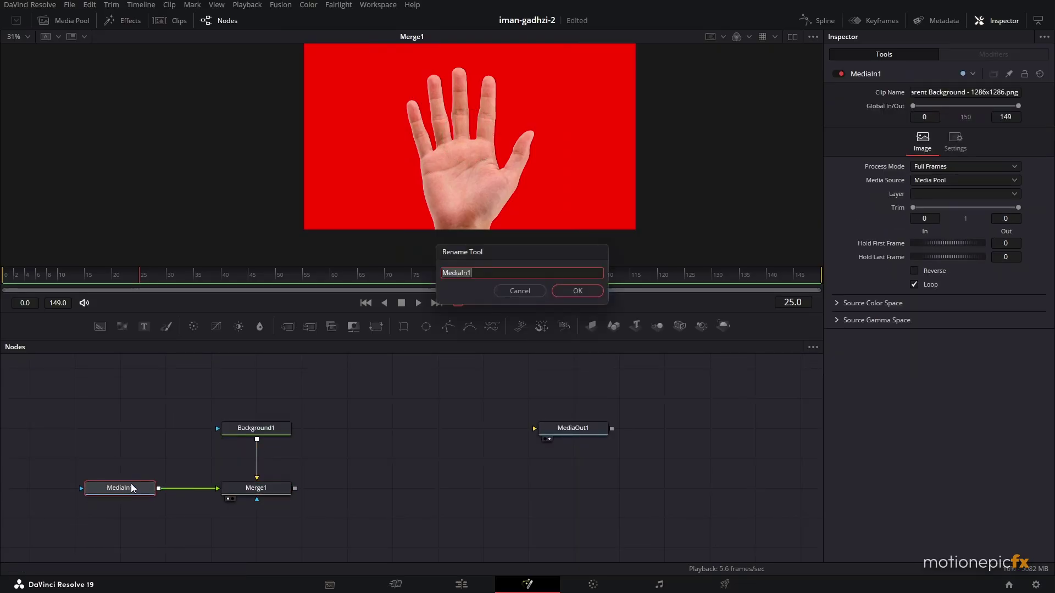
pyautogui.write('hand')
pyautogui.press('Return')
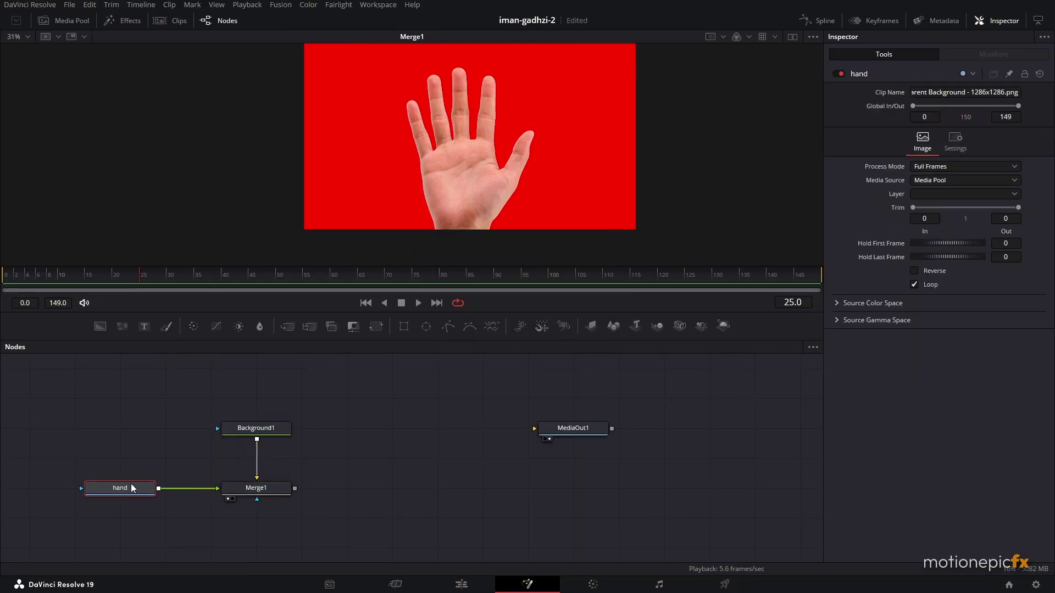
# Insert a Transform node between the hand node and Merge1, and scale the hand down to a size of 0.858.
pyautogui.moveTo(114, 493); pyautogui.dragTo(77, 494)
pyautogui.moveTo(260, 444); pyautogui.dragTo(360, 415)
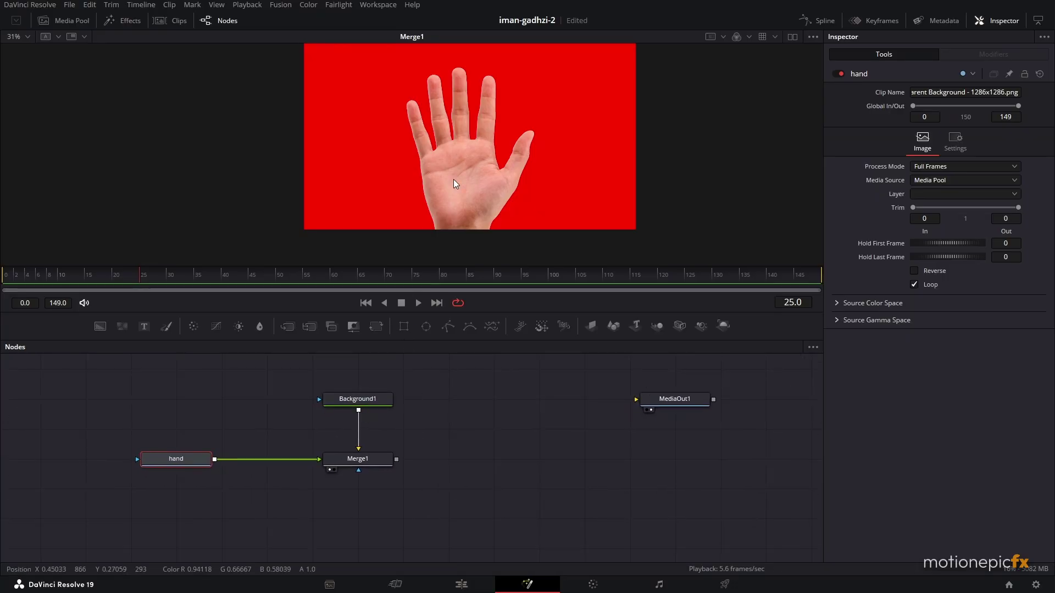
pyautogui.moveTo(453, 181); pyautogui.dragTo(446, 205)
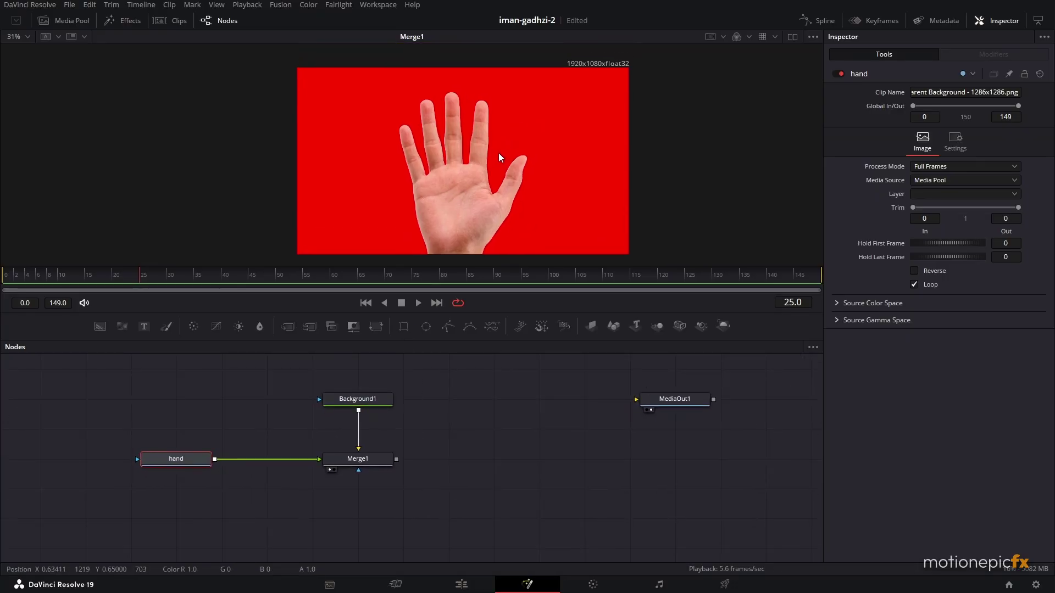
pyautogui.moveTo(190, 466); pyautogui.dragTo(144, 459)
pyautogui.hotkey('shift', 'space')
pyautogui.write('xf')
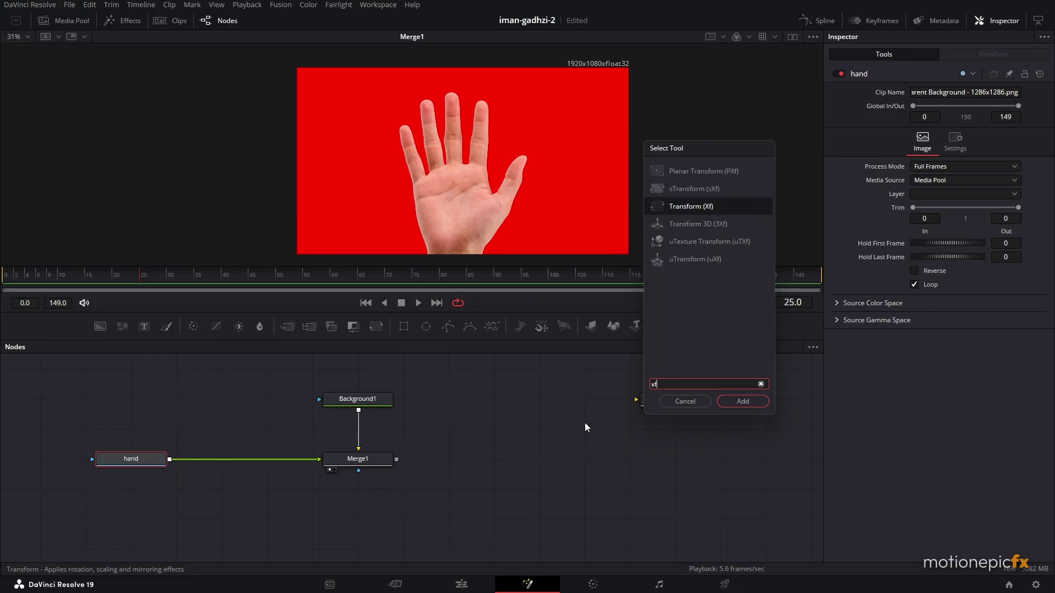
pyautogui.click(739, 403)
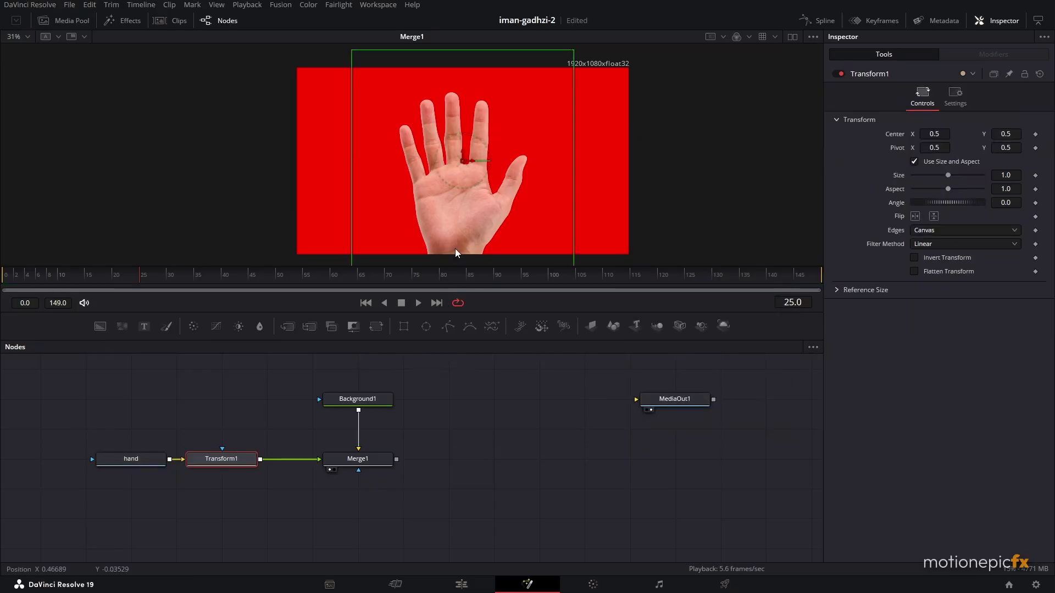
pyautogui.moveTo(947, 175); pyautogui.dragTo(942, 175)
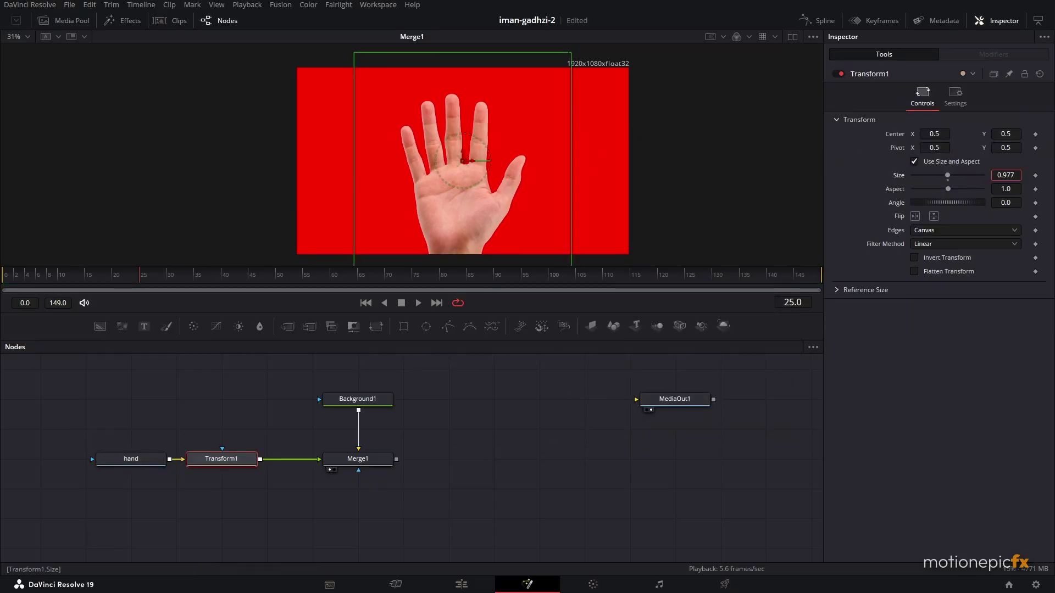
# Insert a Color Corrector node between Transform1 and Merge1, and enable Pre-Divide / Post-Multiply in its options.
pyautogui.moveTo(112, 427); pyautogui.dragTo(147, 459)
pyautogui.hotkey('shift', 'space')
pyautogui.write('cc')
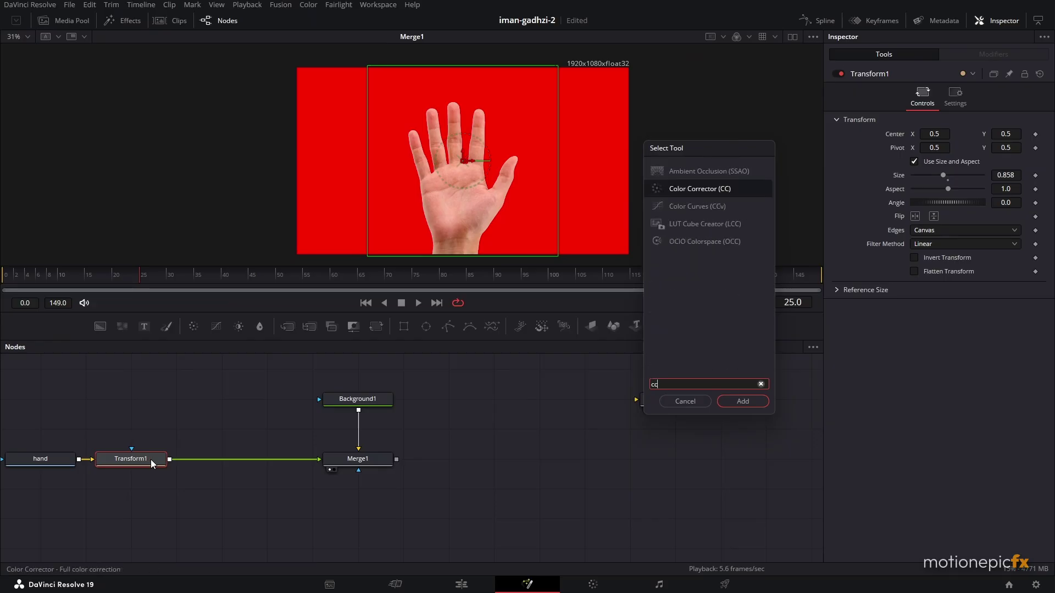
pyautogui.click(743, 402)
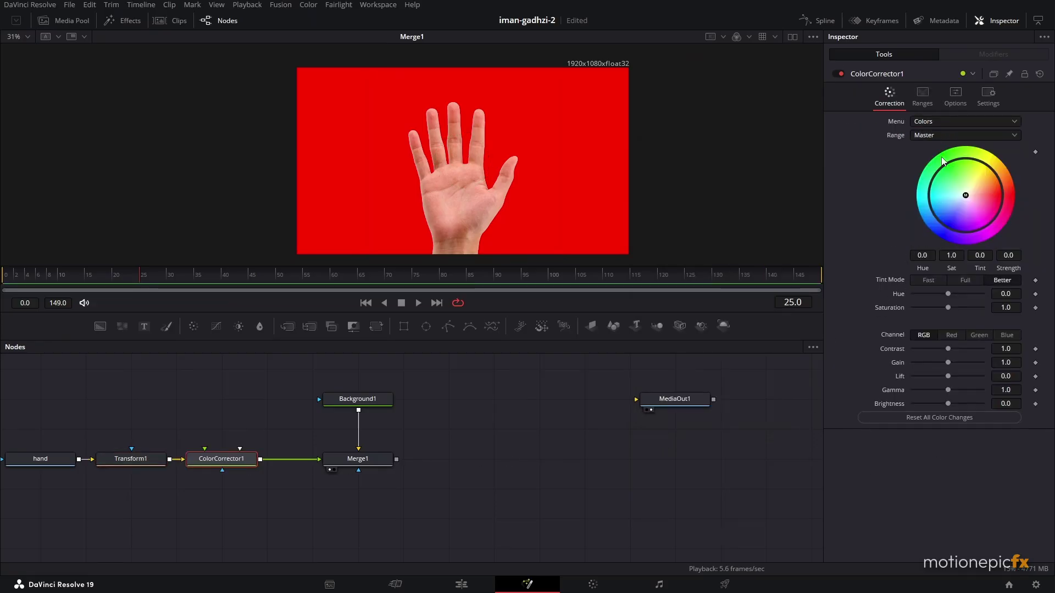
pyautogui.click(947, 105)
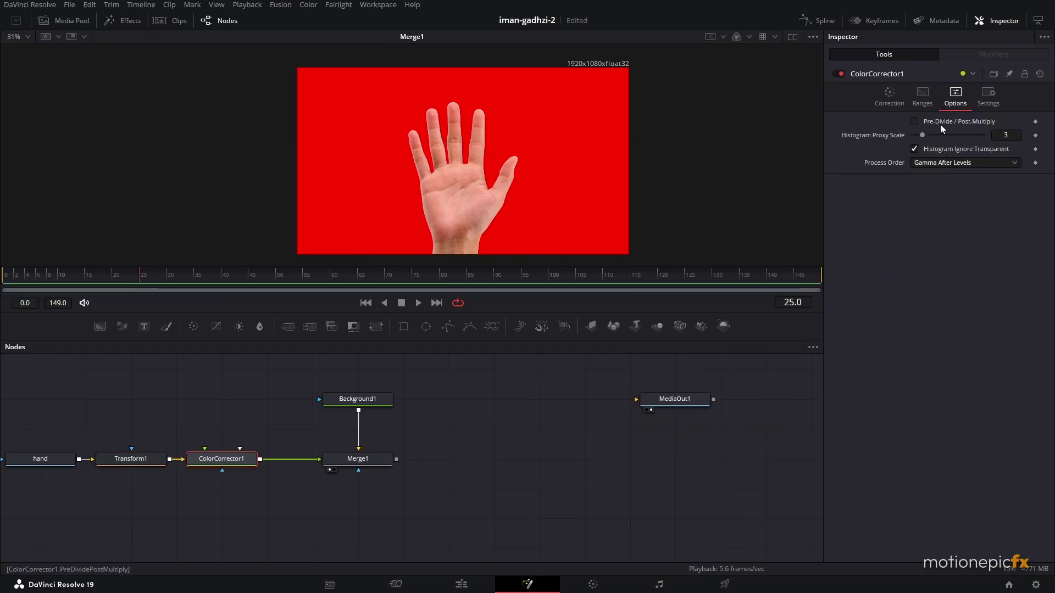
pyautogui.click(942, 123)
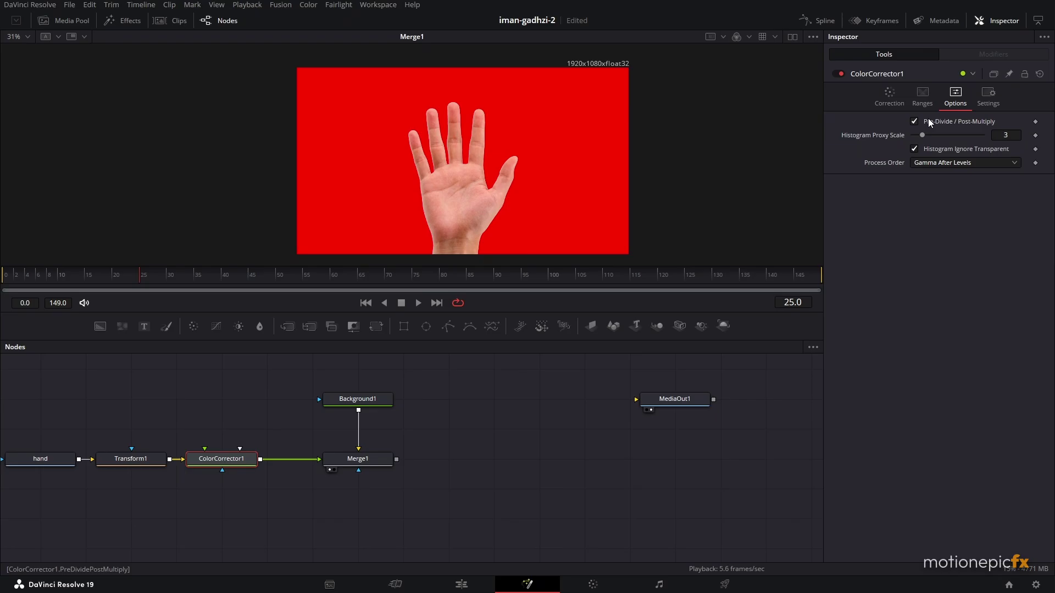
pyautogui.click(889, 103)
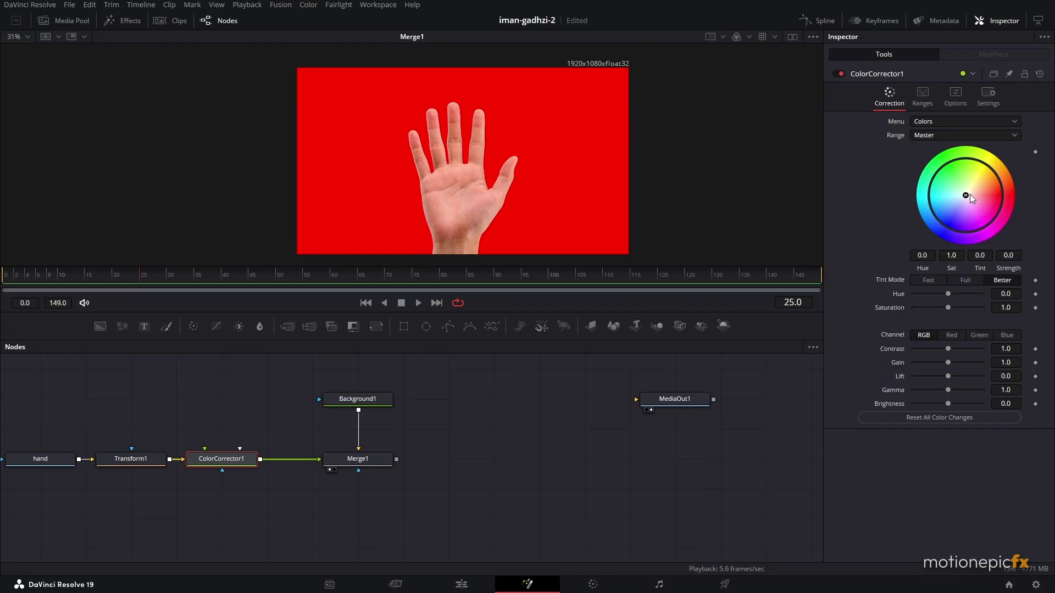
# Tint the hand red at strength 0.5848, with saturation 0.31, contrast 1.48, gain 0.64, lift -0.34, gamma 1.44 and brightness -0.14.
pyautogui.moveTo(970, 195); pyautogui.dragTo(992, 197)
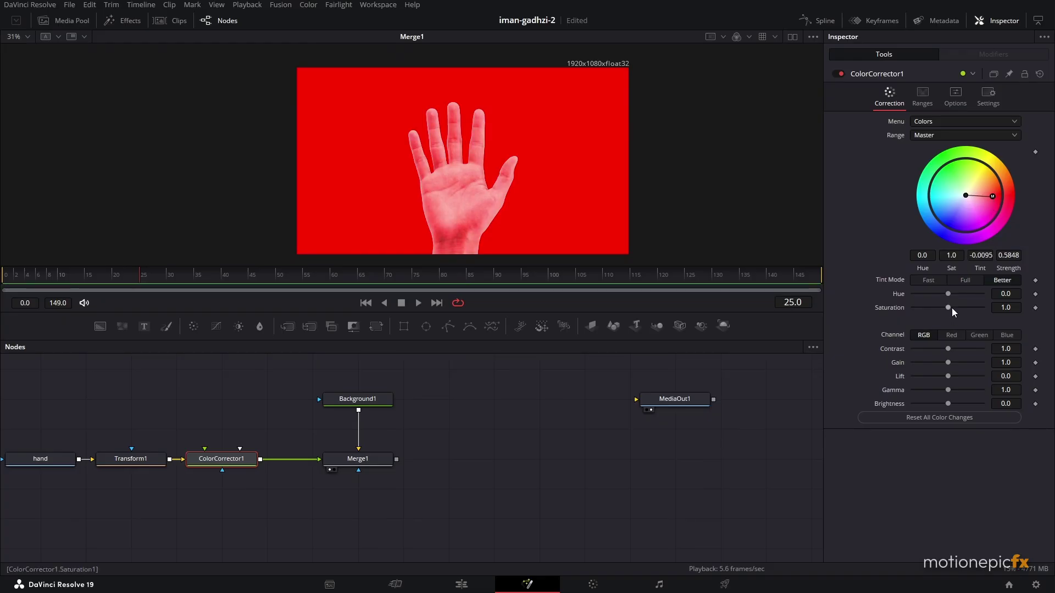
pyautogui.moveTo(947, 309); pyautogui.dragTo(924, 305)
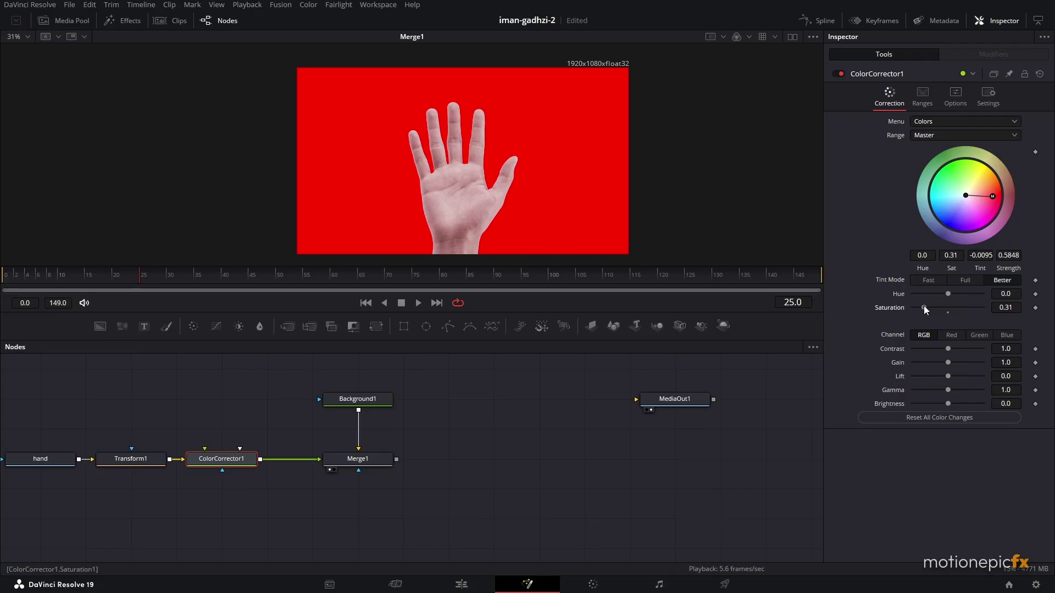
pyautogui.moveTo(947, 349); pyautogui.dragTo(940, 400)
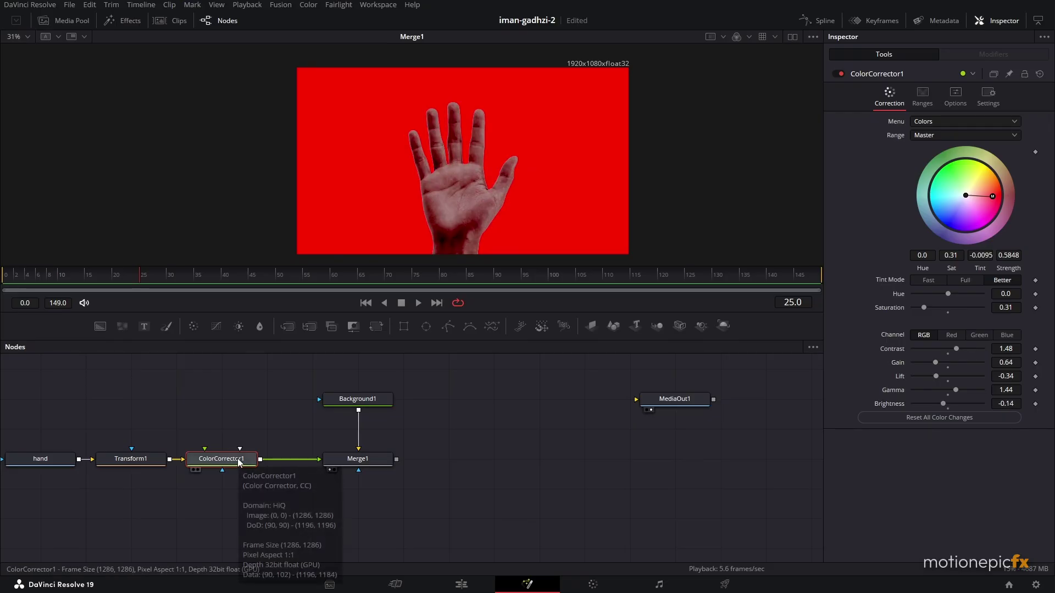
# Insert a Brightness / Contrast node between ColorCorrector1 and Merge1, and realign the Background1 node above Merge1.
pyautogui.hotkey('shift', 'space')
pyautogui.write('bc')
pyautogui.click(737, 401)
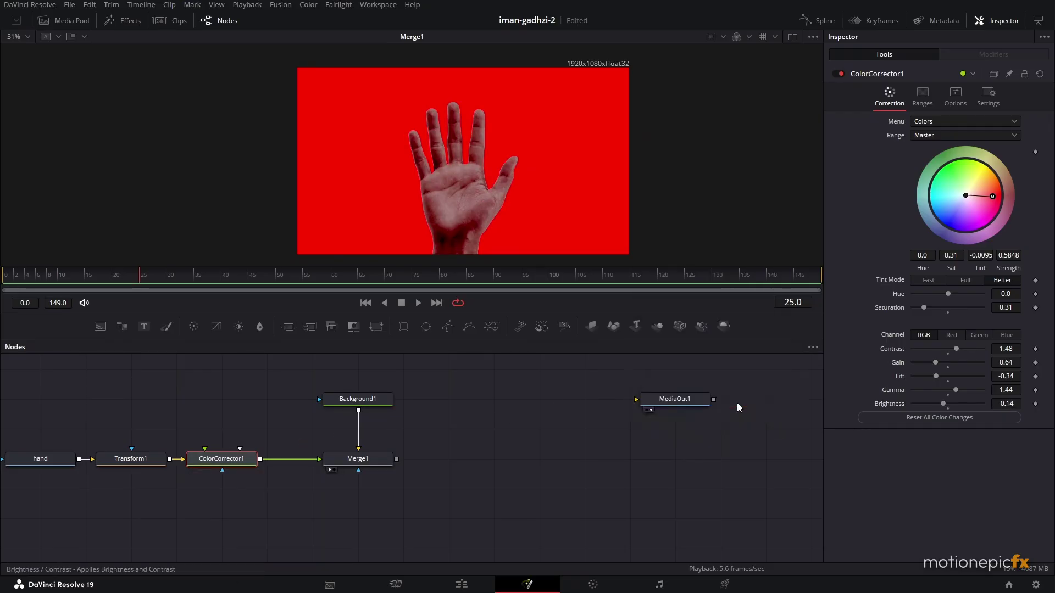
pyautogui.moveTo(384, 405); pyautogui.dragTo(424, 407)
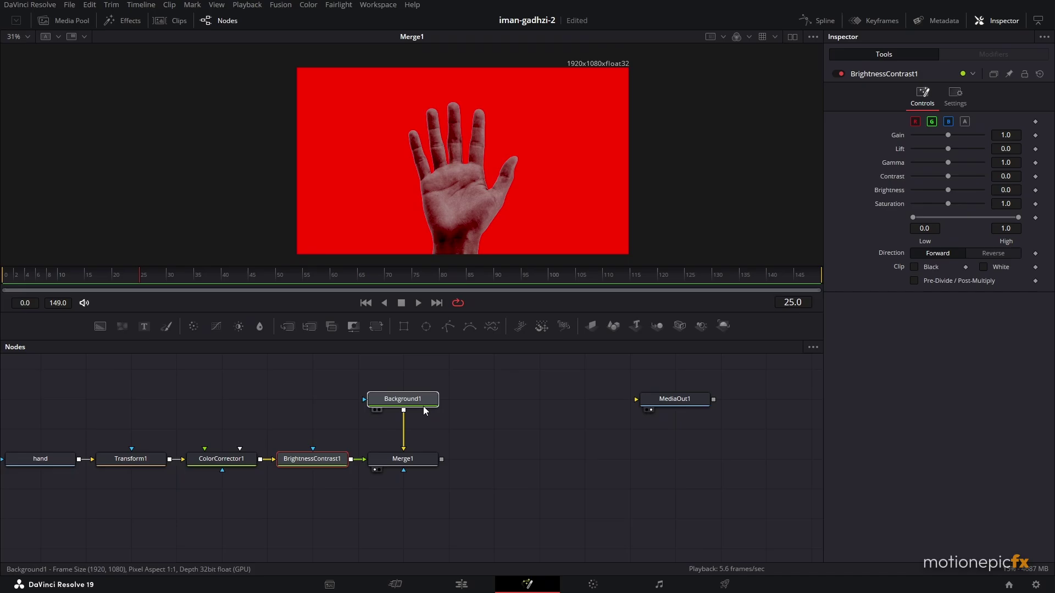
# Enable Pre-Divide / Post-Multiply on BrightnessContrast1 and adjust its tonal values to refine the hand's look.
pyautogui.click(312, 459)
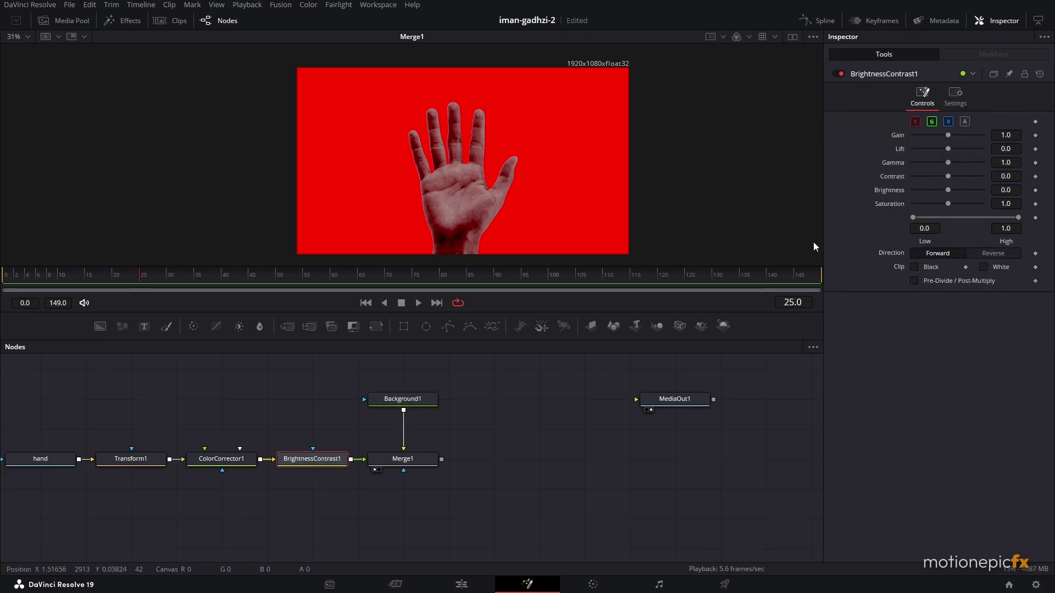
pyautogui.click(964, 282)
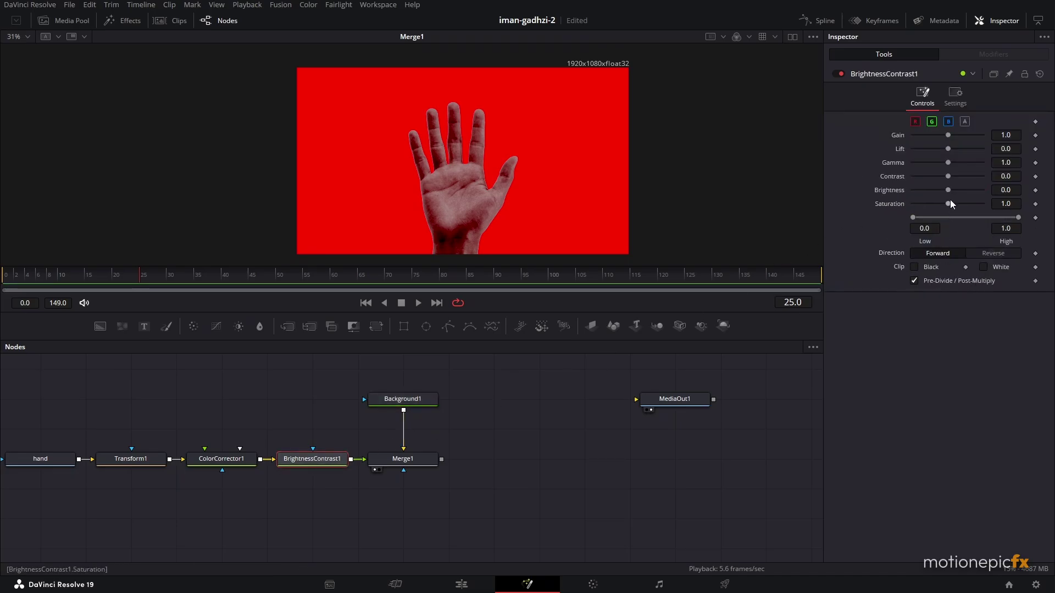
pyautogui.moveTo(948, 135)
pyautogui.mouseDown()
pyautogui.moveTo(936, 163)
pyautogui.moveTo(943, 181)
pyautogui.mouseUp()
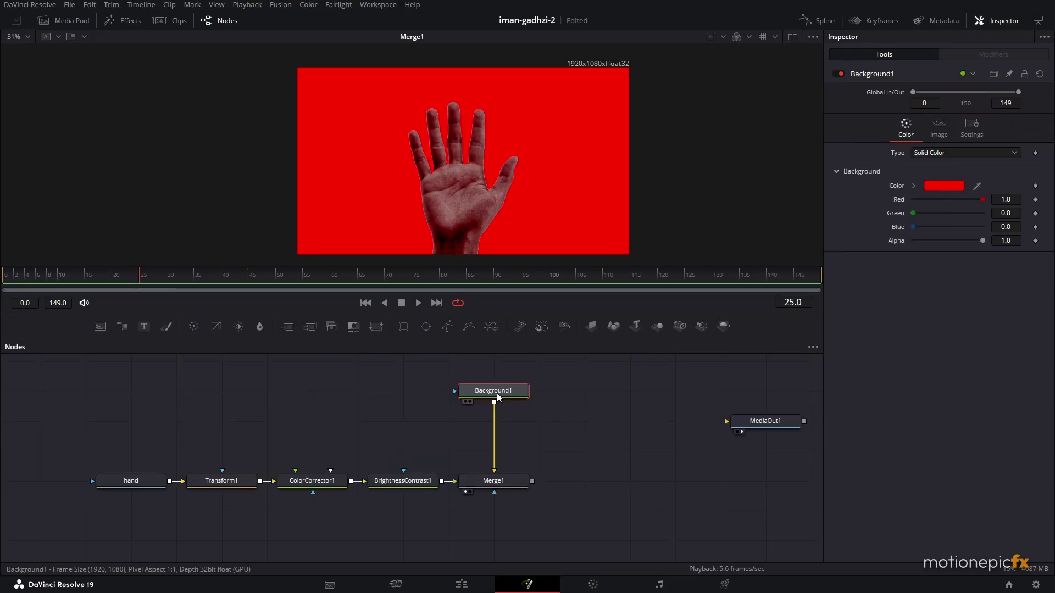
# Insert a Film Damage effect between Background1 and Merge1.
pyautogui.hotkey('shift', 'space')
pyautogui.write('bc')
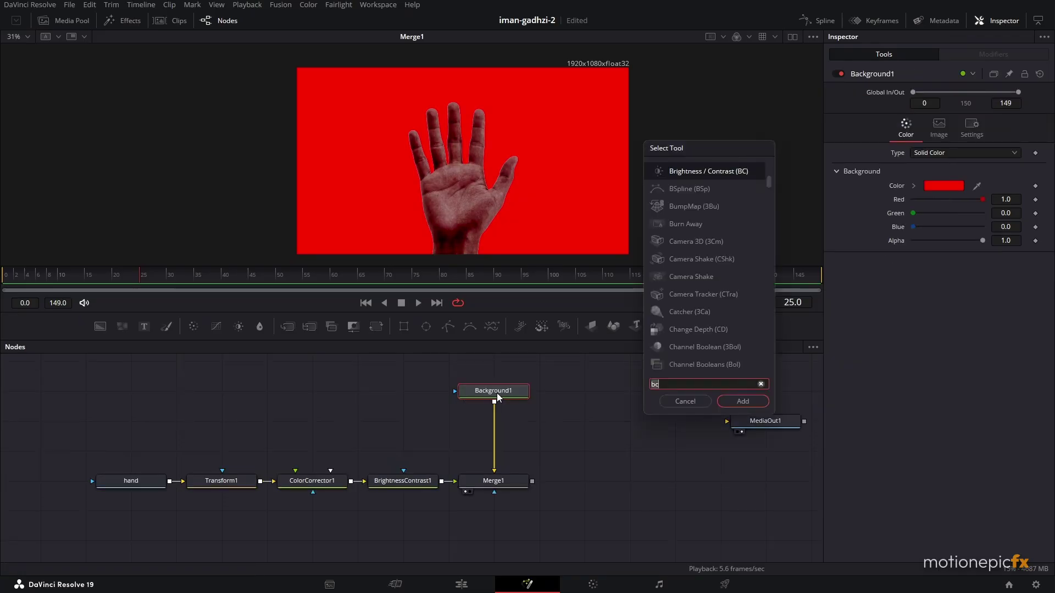
pyautogui.press('BackSpace')
pyautogui.press('BackSpace')
pyautogui.write('fil')
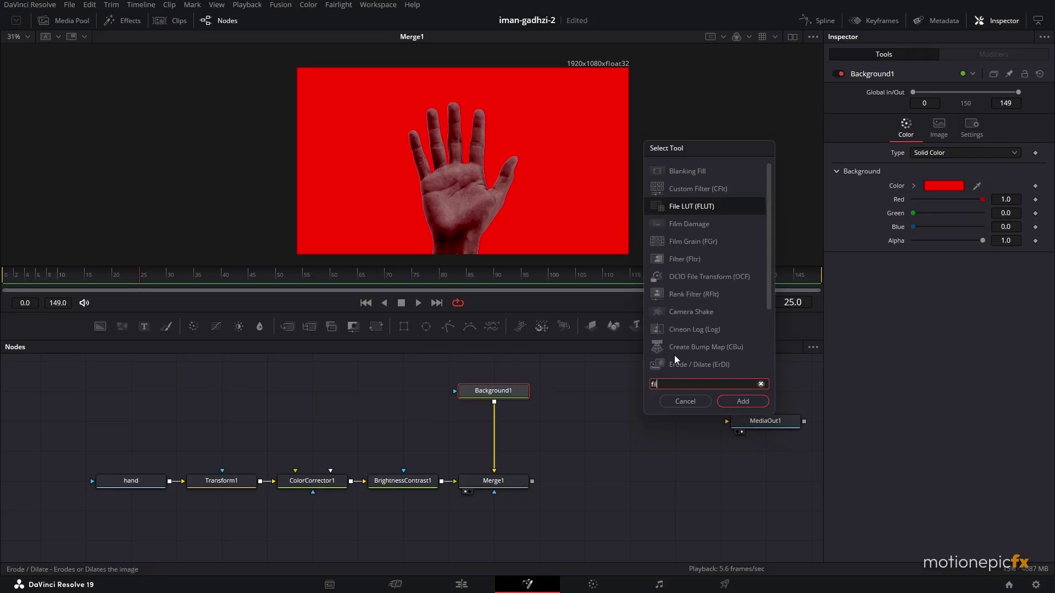
pyautogui.click(691, 229)
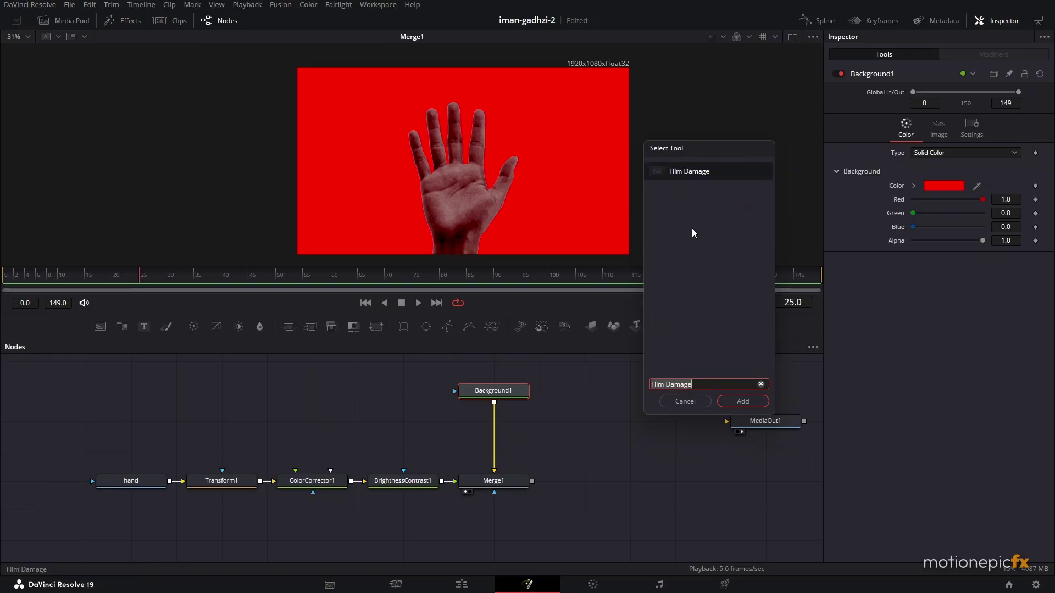
pyautogui.click(742, 403)
pyautogui.scroll(2, 881, 290)
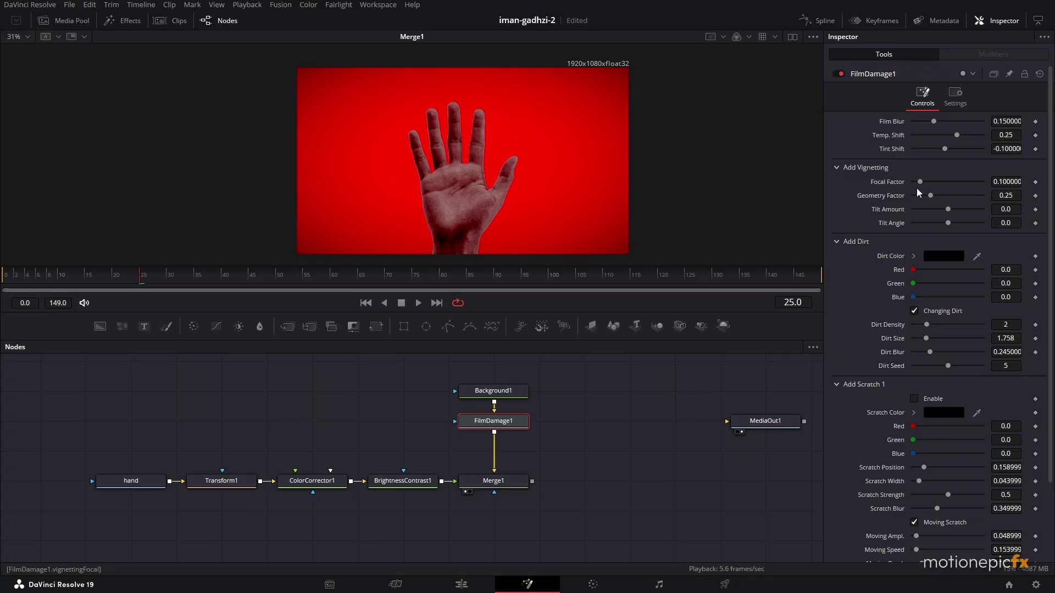
# Set Film Damage's vignette focal factor to 0.402, geometry factor to 0.488, dirt density to 6 and dirt size to 1.157, and disable the node.
pyautogui.moveTo(921, 181); pyautogui.dragTo(939, 181)
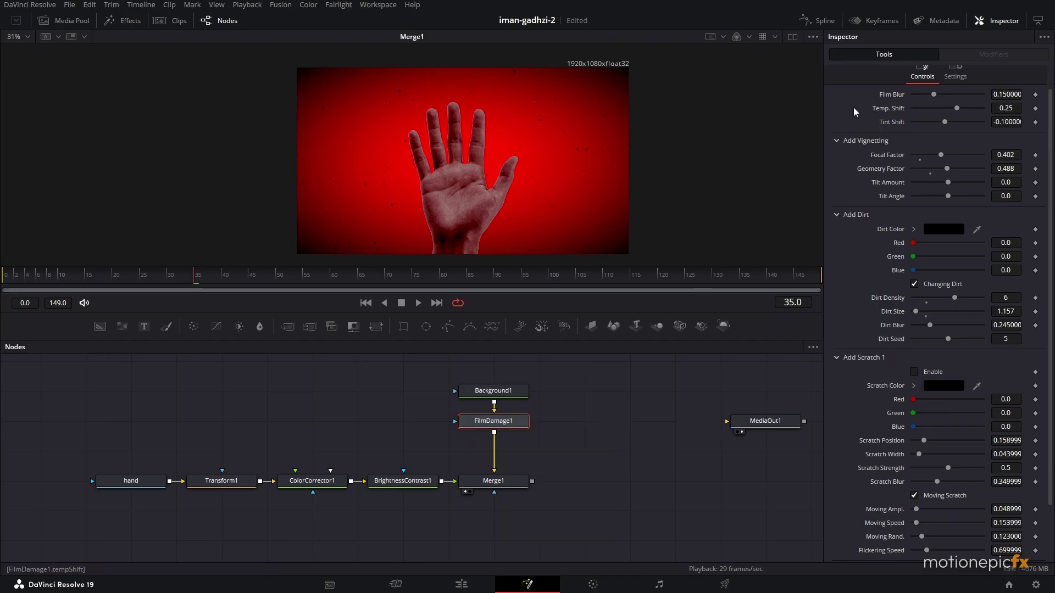
pyautogui.scroll(1, 852, 107)
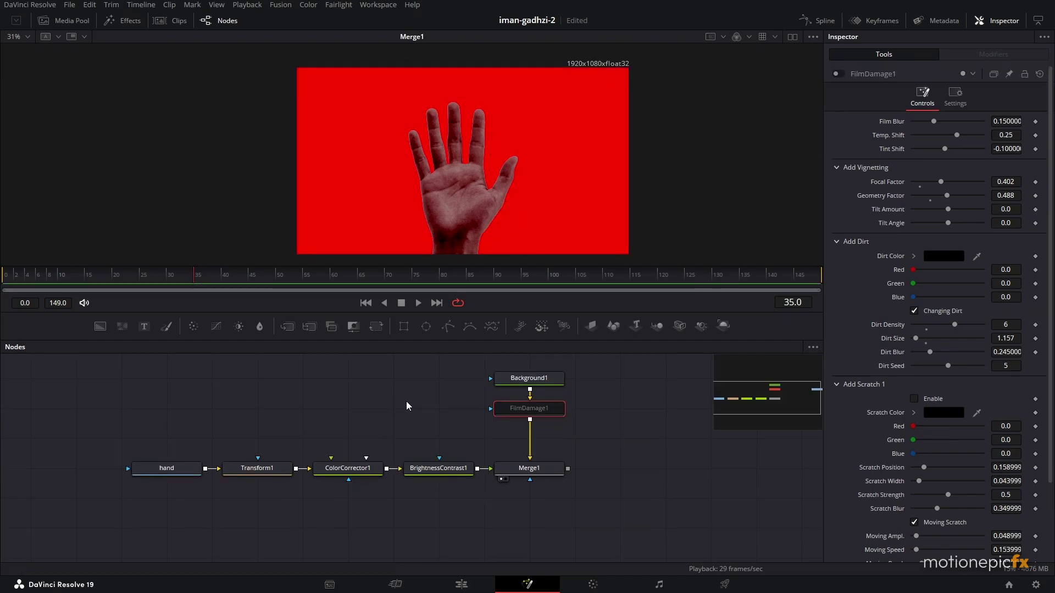
pyautogui.click(407, 401)
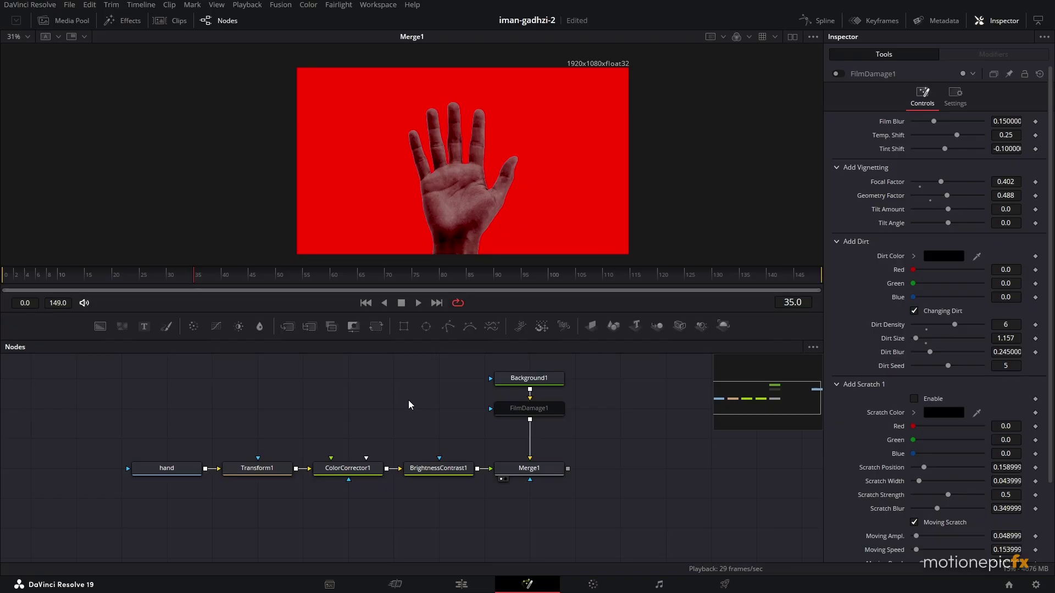
pyautogui.moveTo(398, 424); pyautogui.dragTo(407, 433)
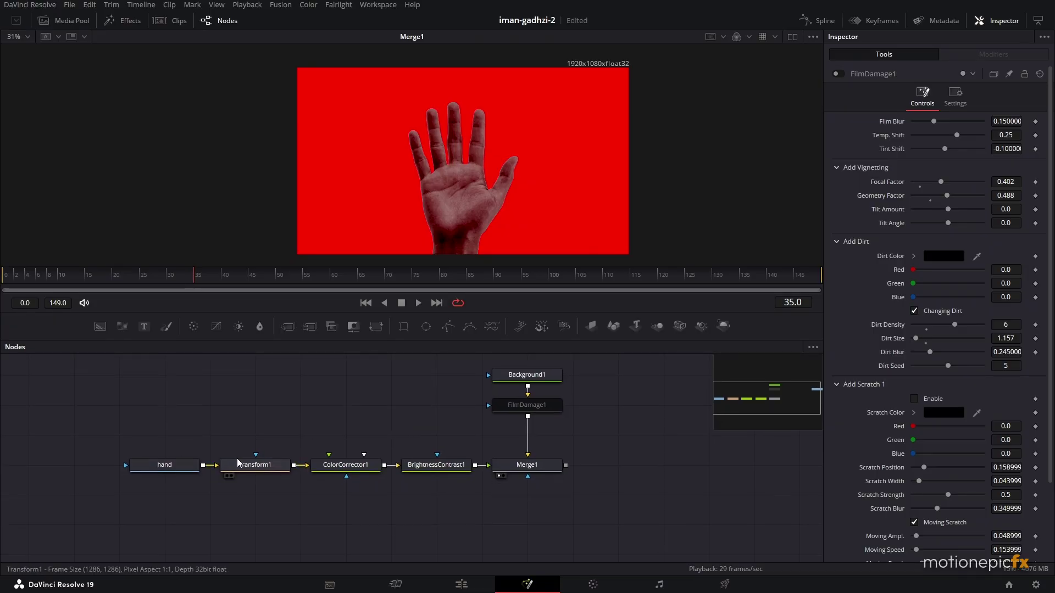
# At frame 42, insert a Grid Warp node between the hand and Transform1 nodes with X and Y grid sizes of 25.
pyautogui.moveTo(99, 278); pyautogui.dragTo(138, 281)
pyautogui.moveTo(215, 287); pyautogui.dragTo(236, 289)
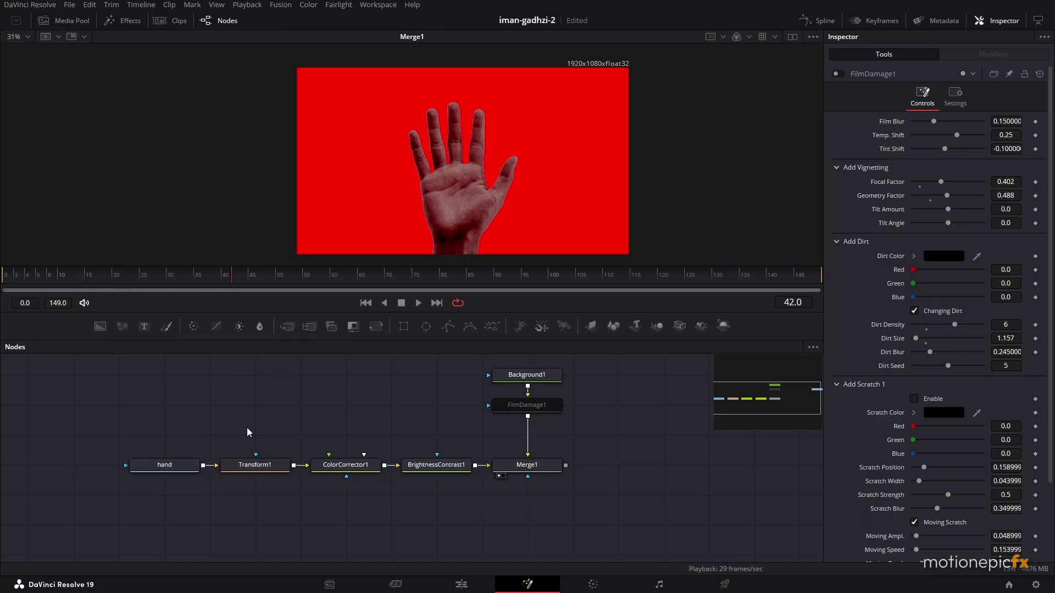
pyautogui.moveTo(248, 475); pyautogui.dragTo(147, 479)
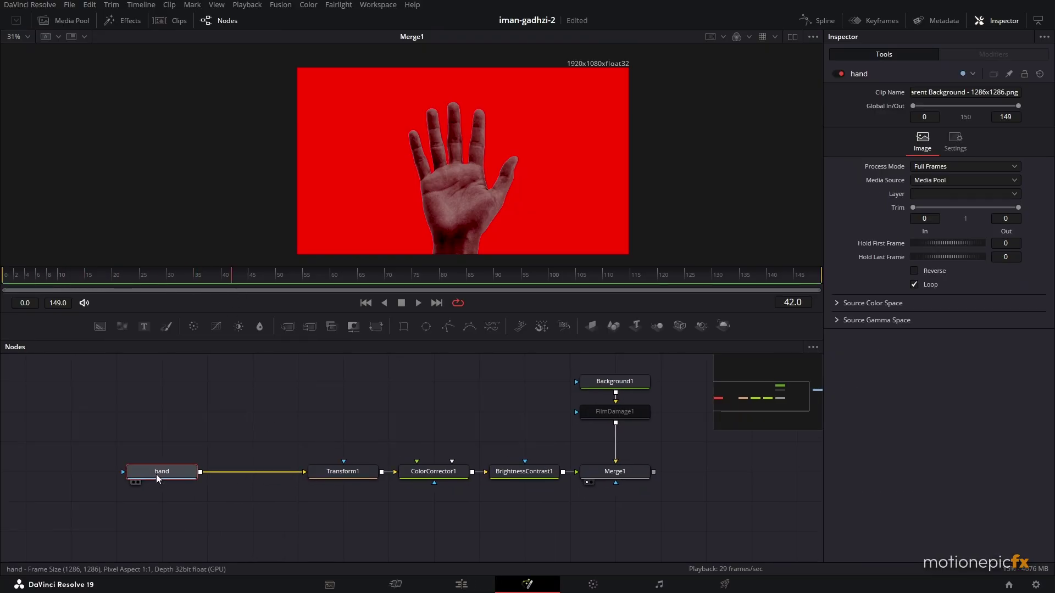
pyautogui.hotkey('shift', 'space')
pyautogui.write('grid')
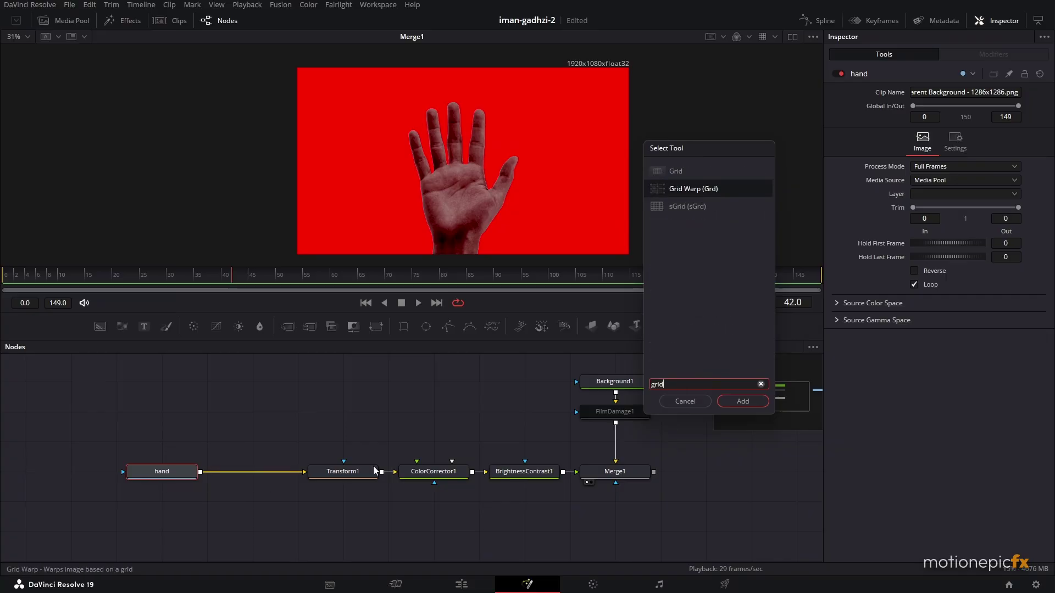
pyautogui.press('Return')
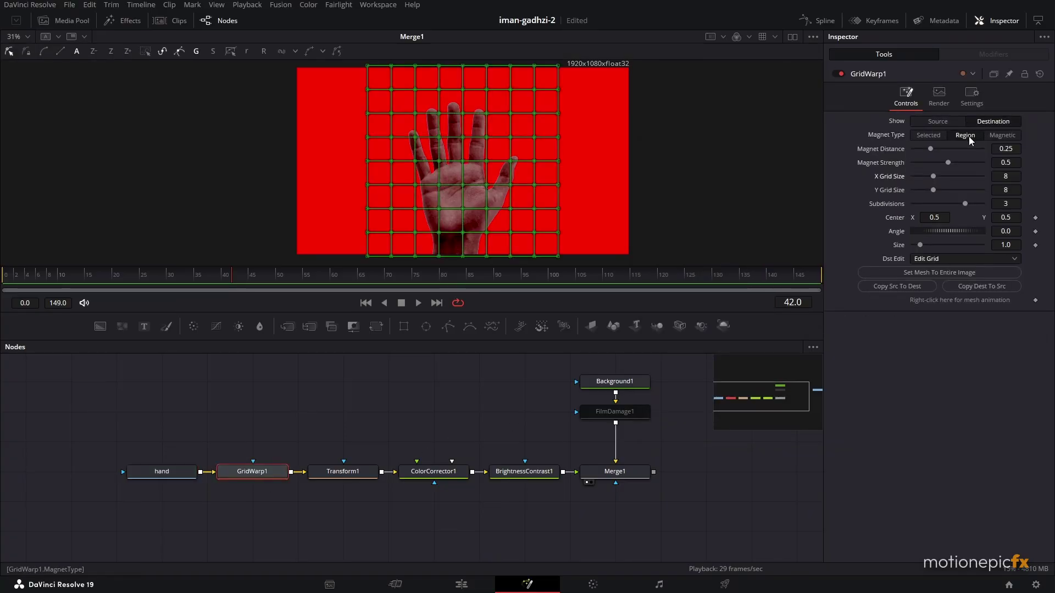
pyautogui.moveTo(932, 176); pyautogui.dragTo(982, 190)
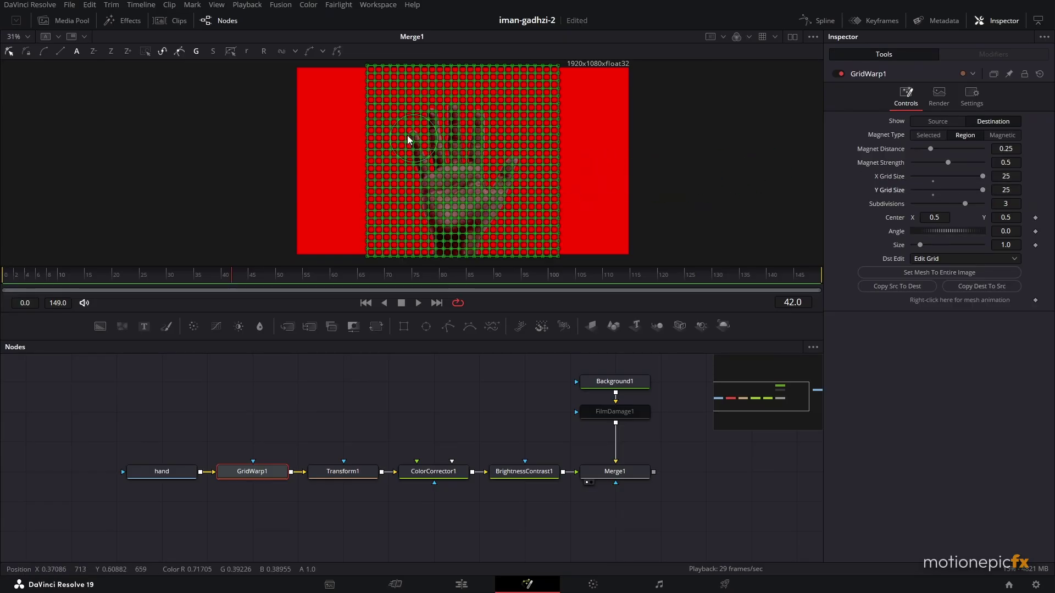
# Set the Grid Warp's subdivisions to 0 and add a mesh animation keyframe at frame 60.
pyautogui.scroll(1, 408, 139)
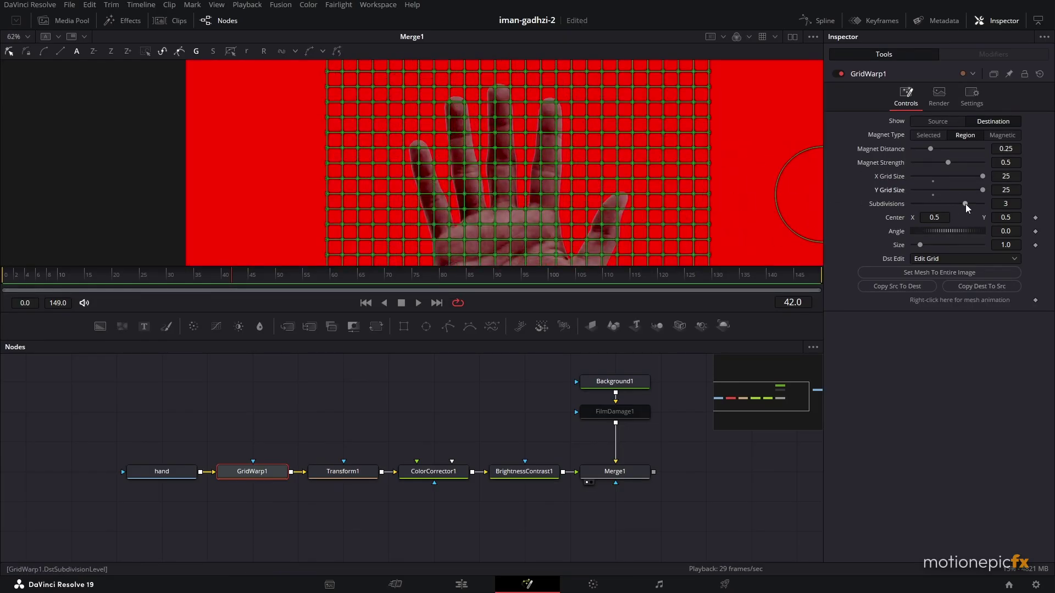
pyautogui.moveTo(965, 204); pyautogui.dragTo(917, 203)
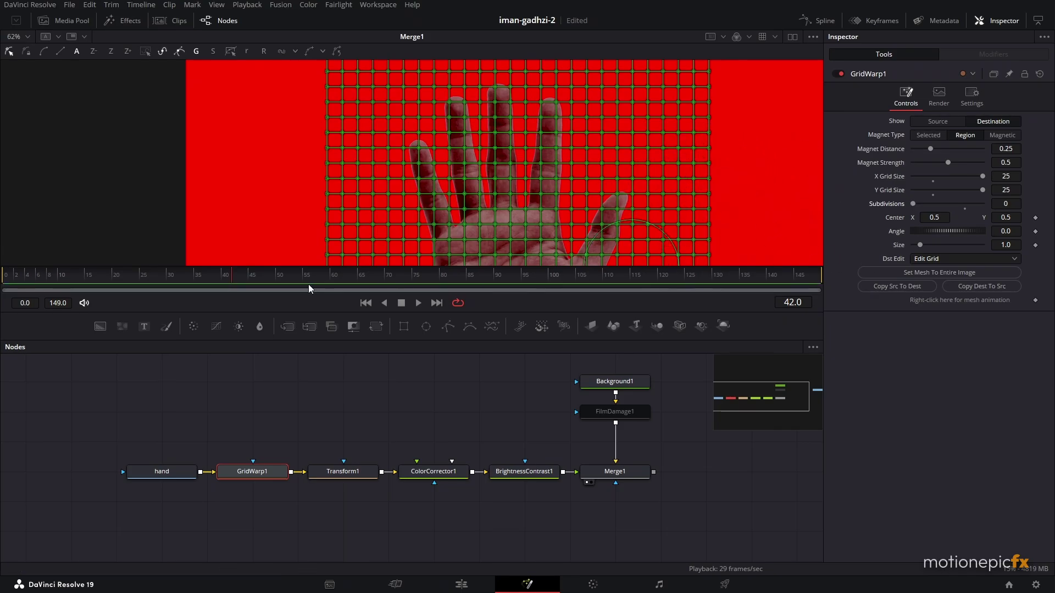
pyautogui.moveTo(216, 274); pyautogui.dragTo(331, 278)
pyautogui.click(1036, 302)
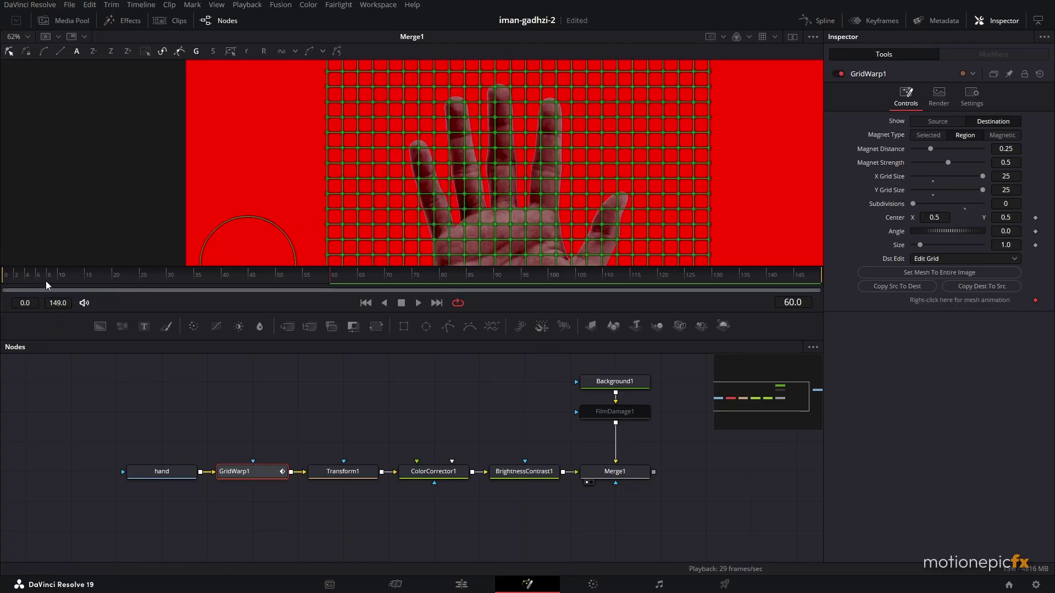
# At frame 0, set Magnet Distance to 0.094 and warp the grid points around the little finger.
pyautogui.moveTo(45, 281); pyautogui.dragTo(3, 280)
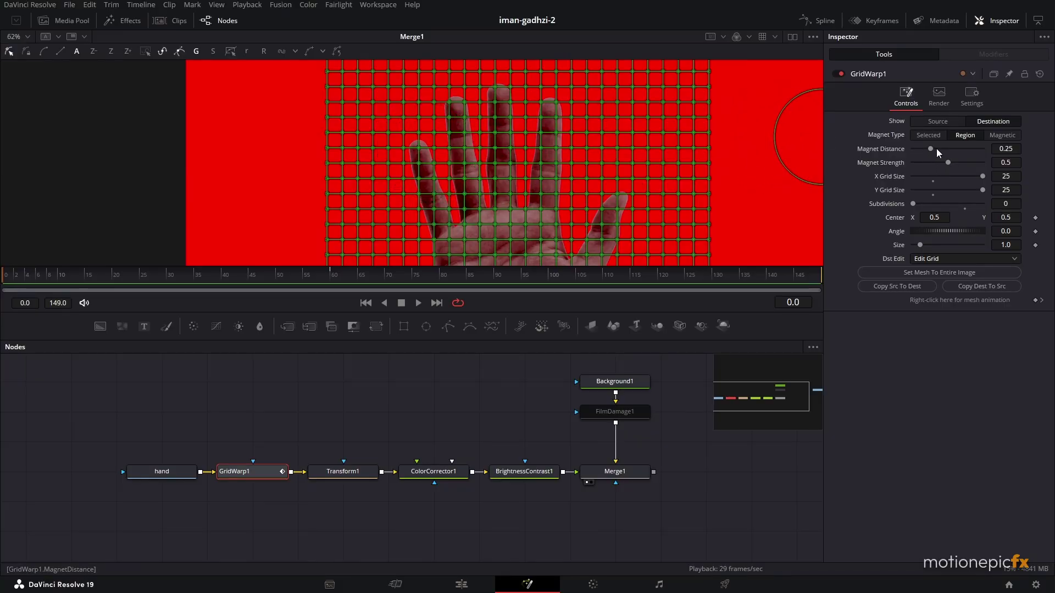
pyautogui.moveTo(934, 148); pyautogui.dragTo(919, 146)
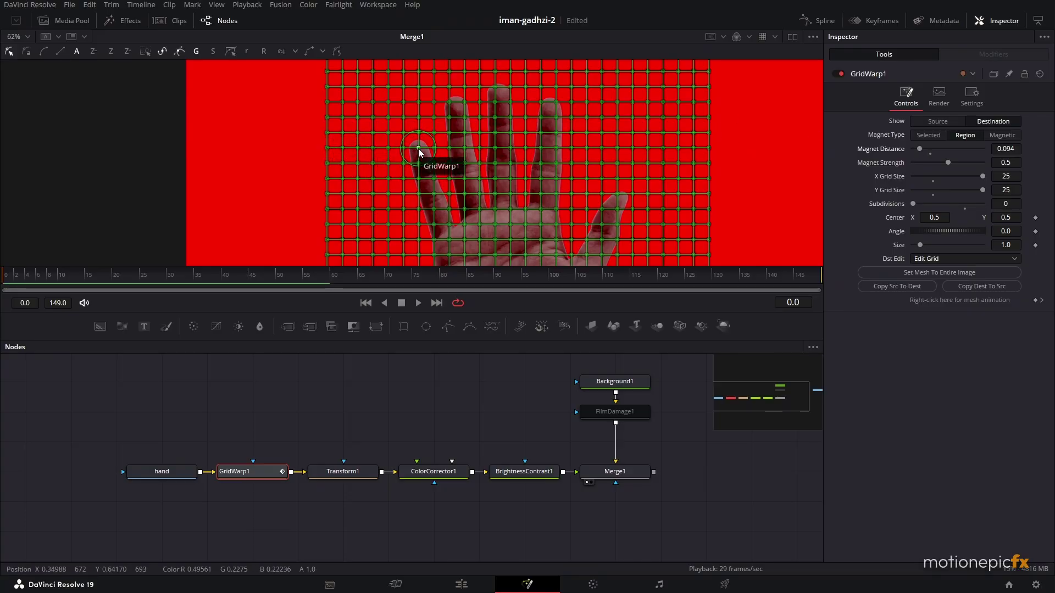
pyautogui.moveTo(418, 149); pyautogui.dragTo(421, 197)
pyautogui.click(436, 196)
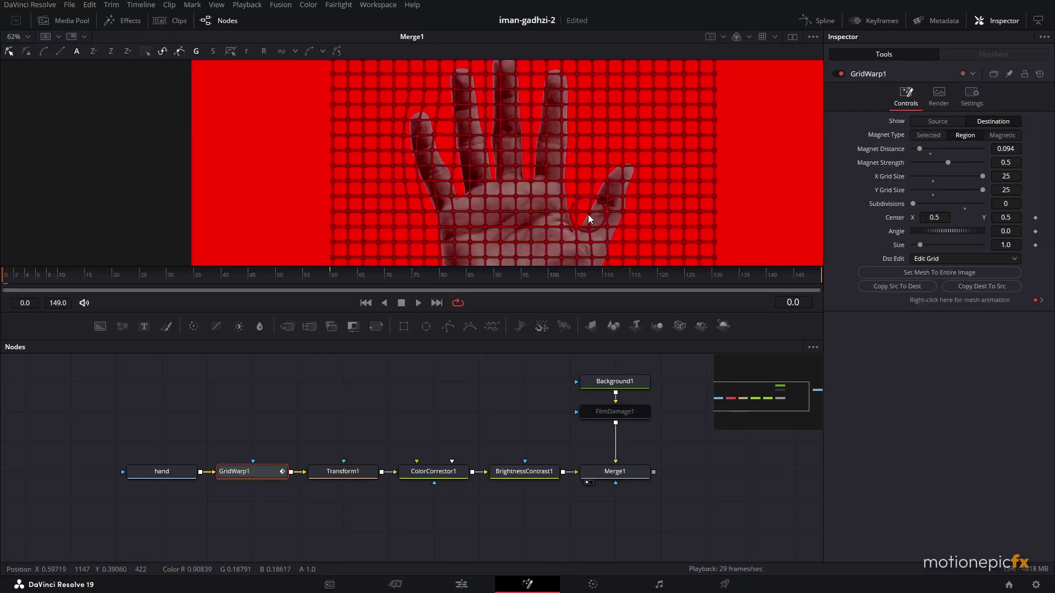
# Warp the grid around the thumb, index, middle and ring fingers to slightly shift their pose at frame 0.
pyautogui.moveTo(593, 197); pyautogui.dragTo(620, 184)
pyautogui.moveTo(591, 146); pyautogui.dragTo(609, 218)
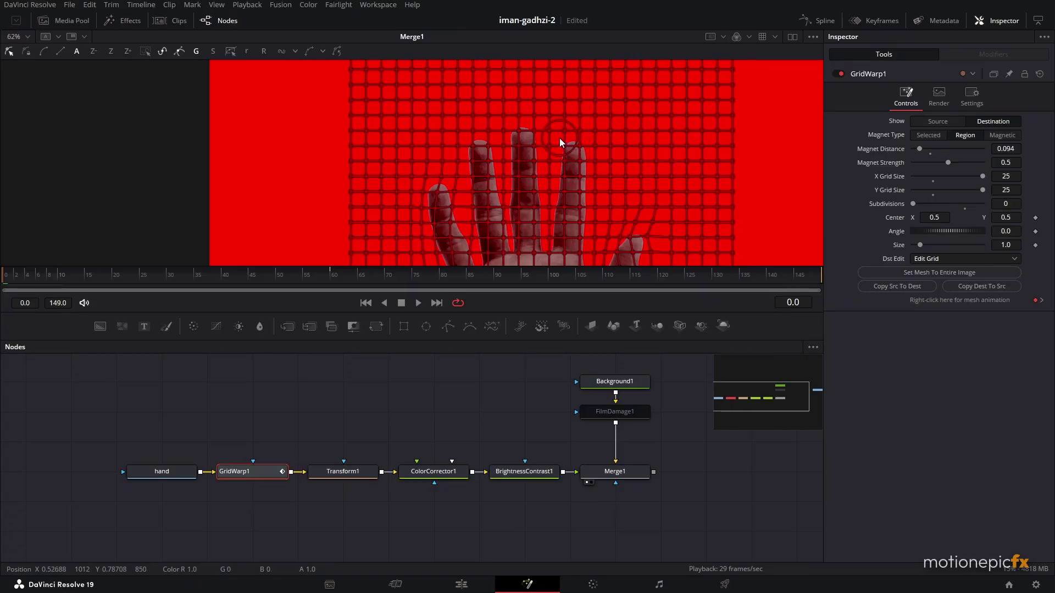
pyautogui.moveTo(582, 148); pyautogui.dragTo(590, 148)
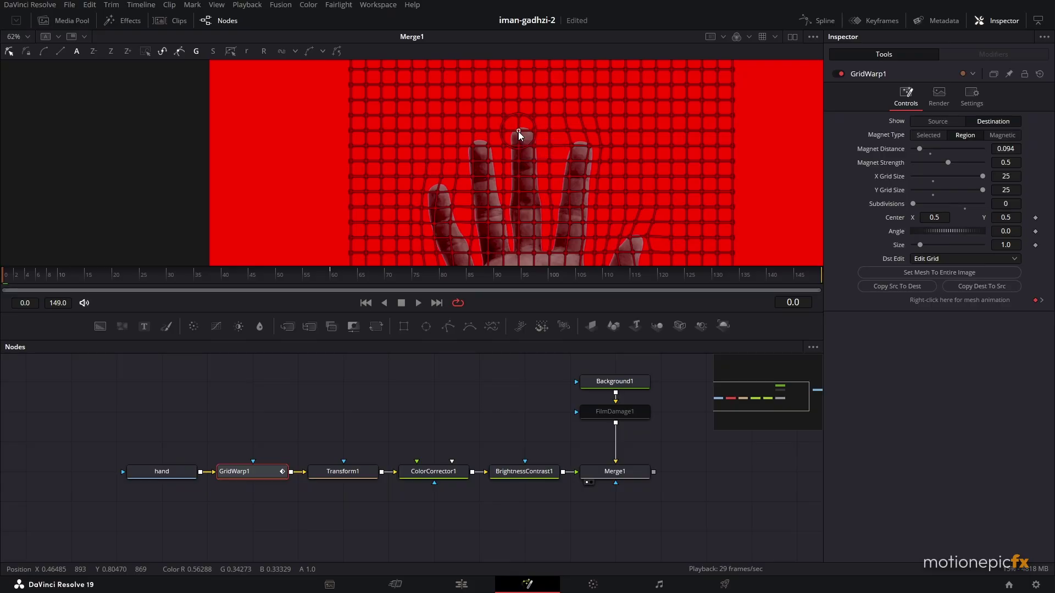
pyautogui.moveTo(533, 148); pyautogui.dragTo(520, 147)
pyautogui.moveTo(533, 222); pyautogui.dragTo(551, 173)
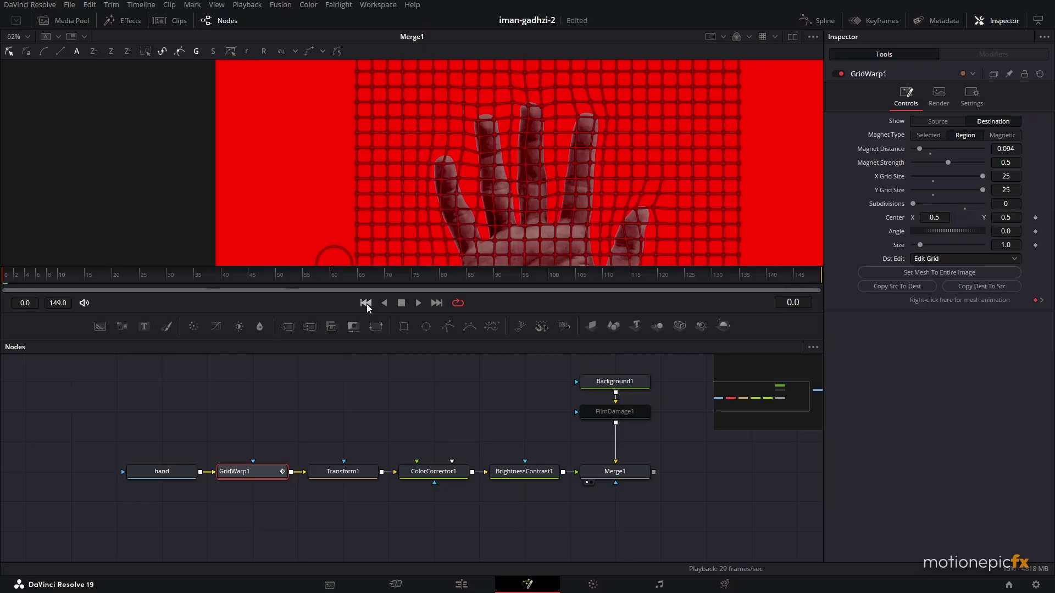
# Play the warped hand animation from the start to check the finger movement, and return to frame 0.
pyautogui.click(367, 304)
pyautogui.press('space')
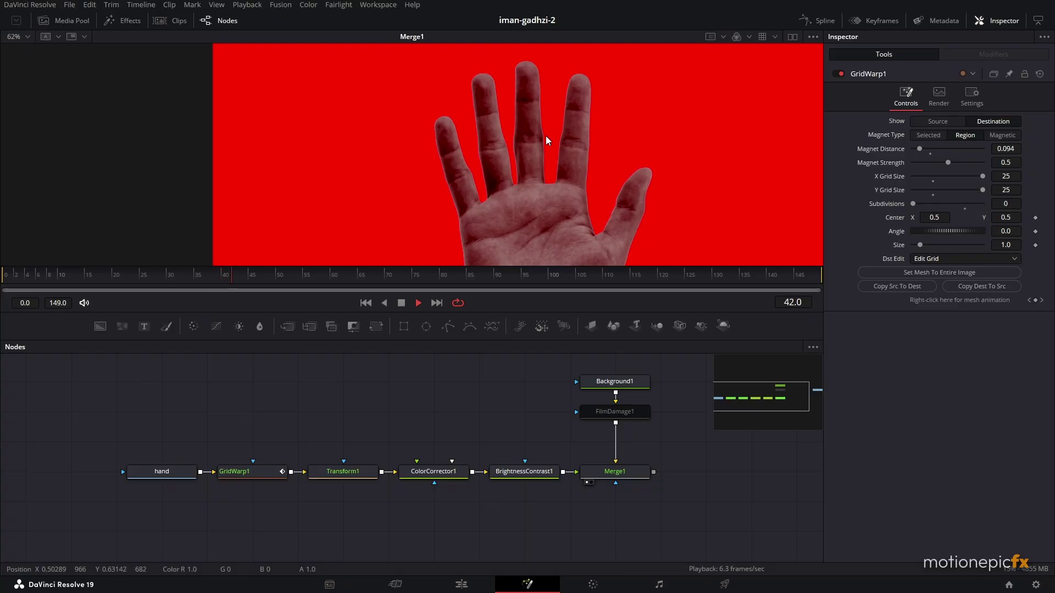
pyautogui.press('space')
pyautogui.click(369, 302)
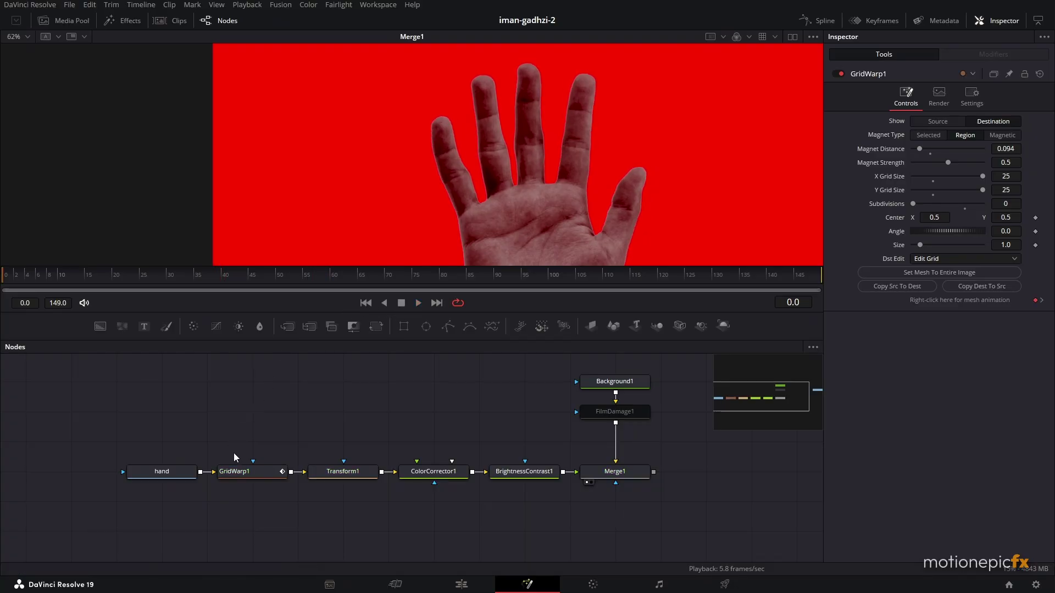
# Reselect GridWarp1 and refine the mesh points around the fingers at frame 0.
pyautogui.click(237, 474)
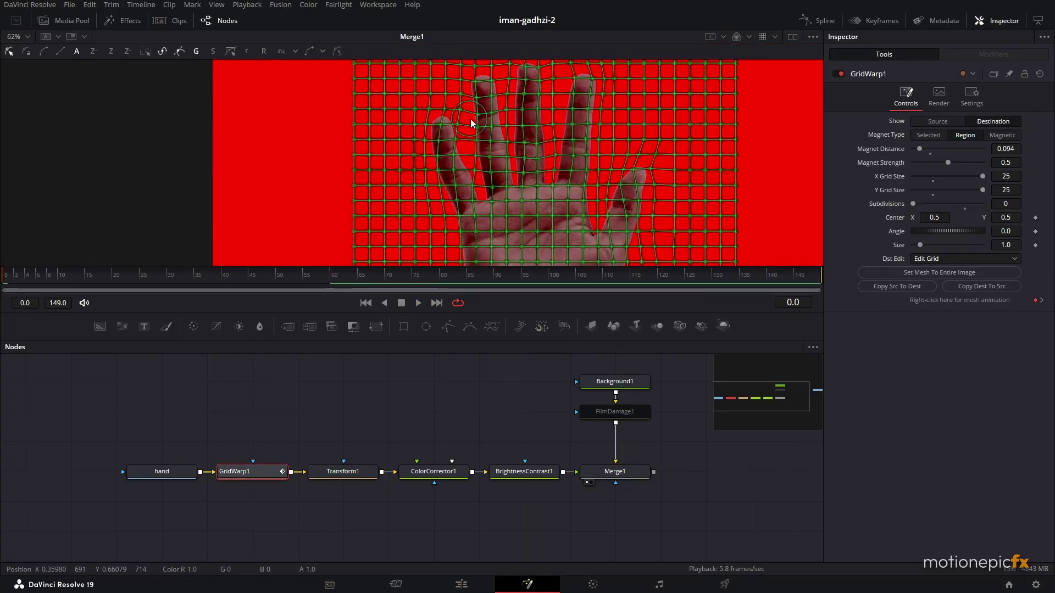
pyautogui.moveTo(468, 123); pyautogui.dragTo(447, 160)
pyautogui.moveTo(583, 113); pyautogui.dragTo(581, 97)
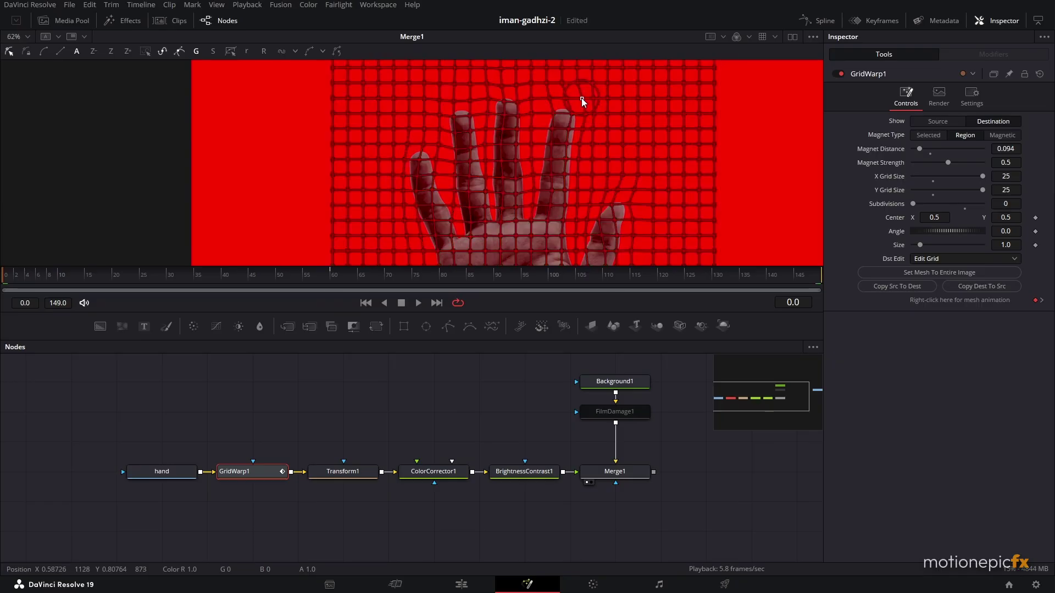
pyautogui.moveTo(476, 178); pyautogui.dragTo(468, 135)
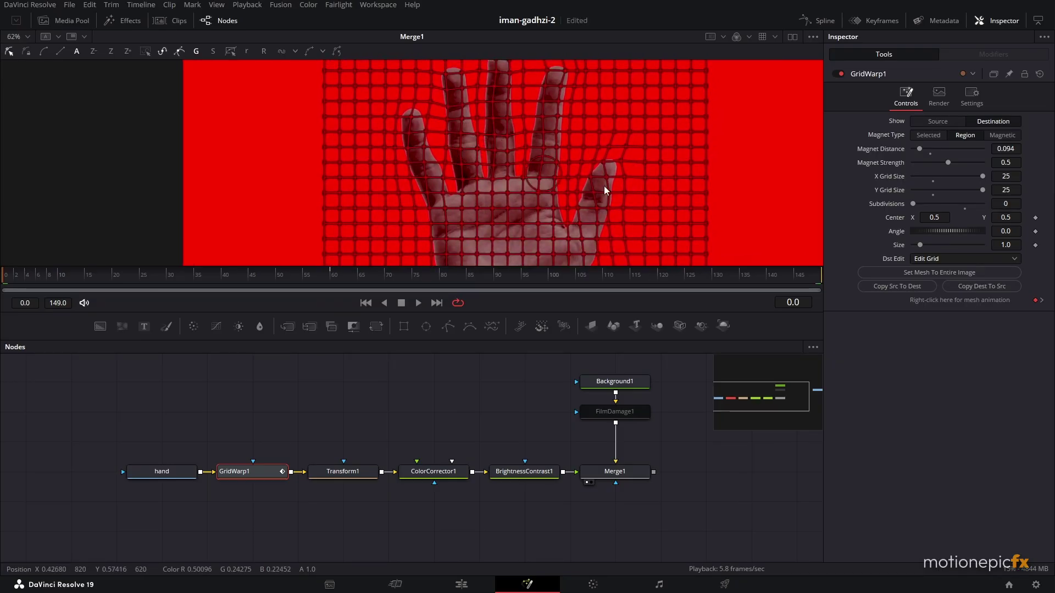
# Change the Magnet Type to Selected, select the grid points covering the hand and shift them slightly down.
pyautogui.click(925, 134)
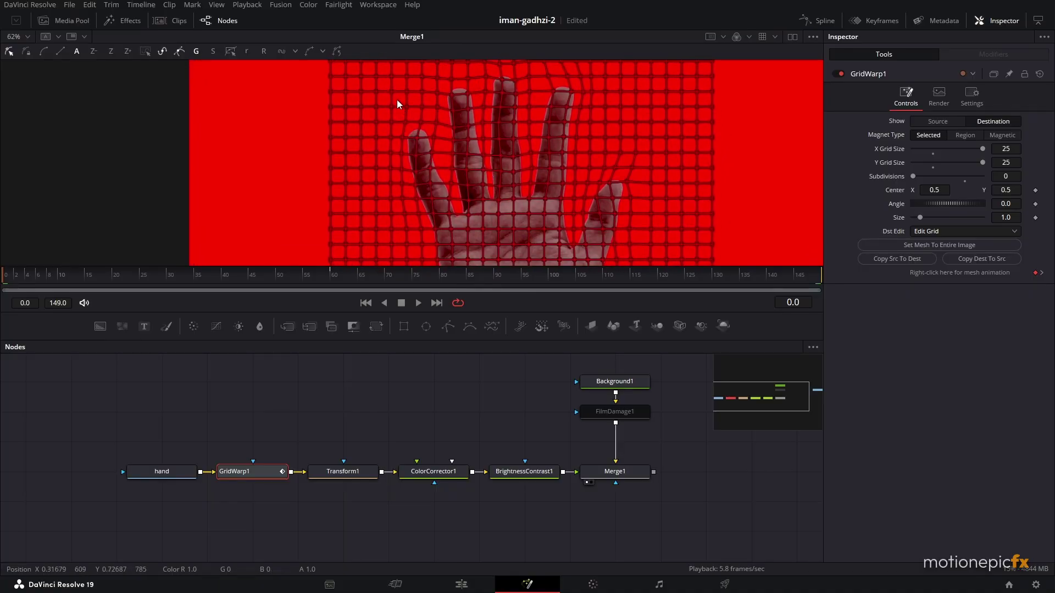
pyautogui.moveTo(394, 82); pyautogui.dragTo(642, 264)
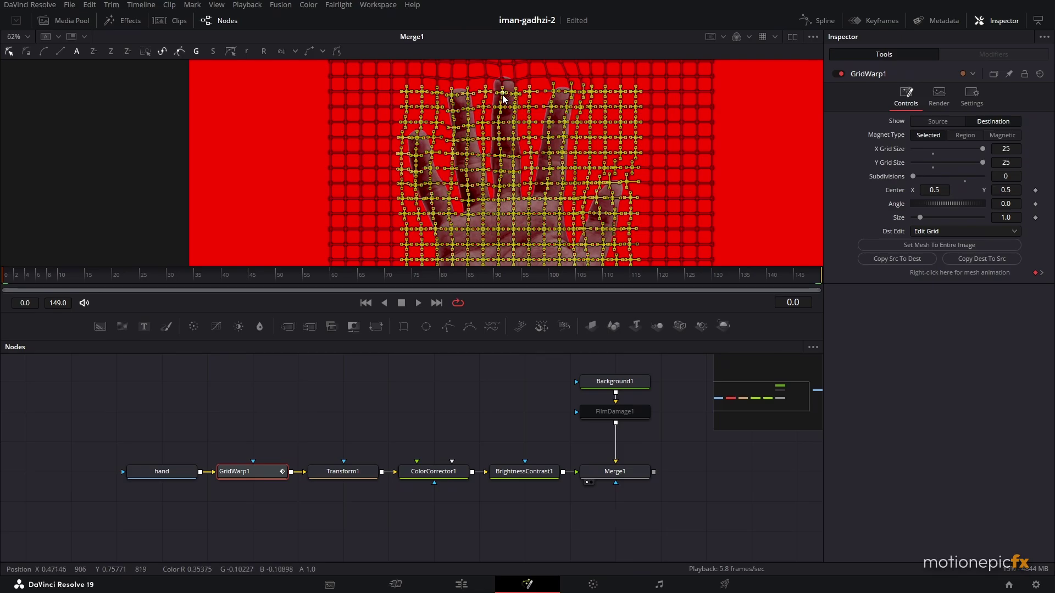
pyautogui.moveTo(503, 96); pyautogui.dragTo(501, 103)
# Deselect the node and play back the animation to check the movement of the whole hand.
pyautogui.press('space')
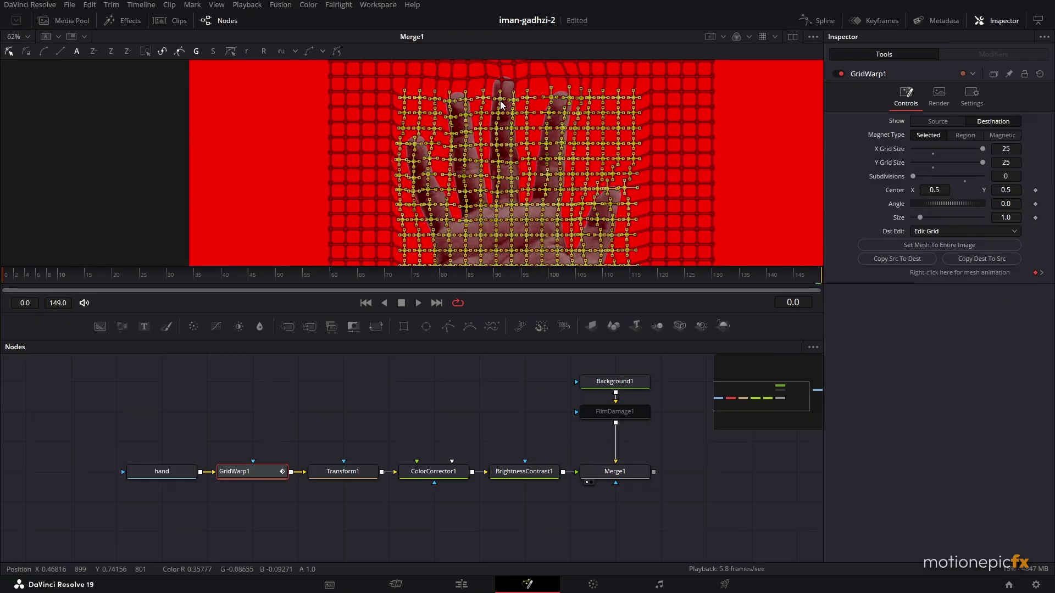
pyautogui.click(435, 358)
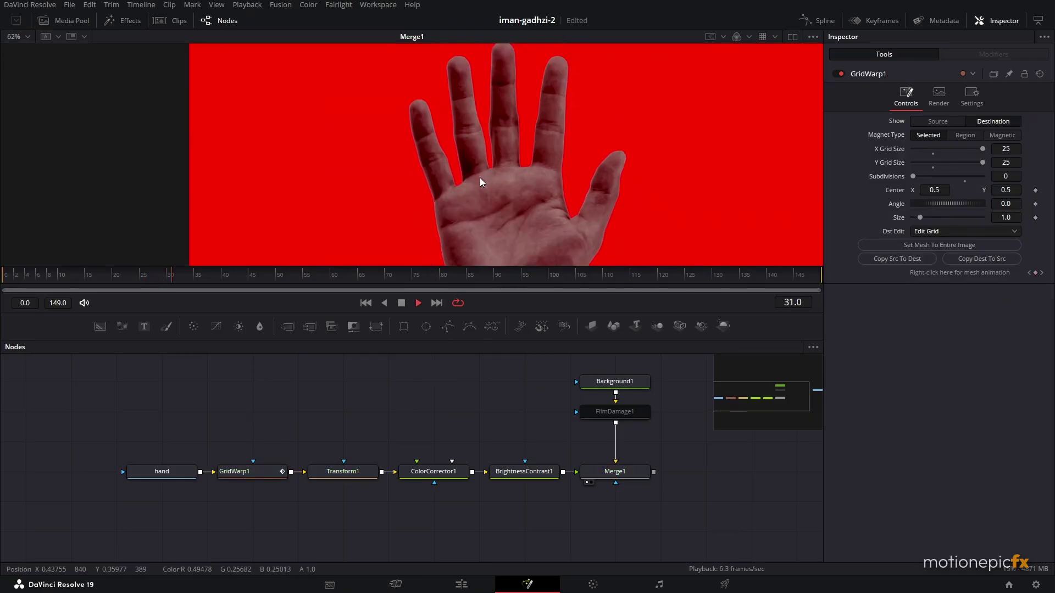
pyautogui.click(364, 303)
pyautogui.click(402, 304)
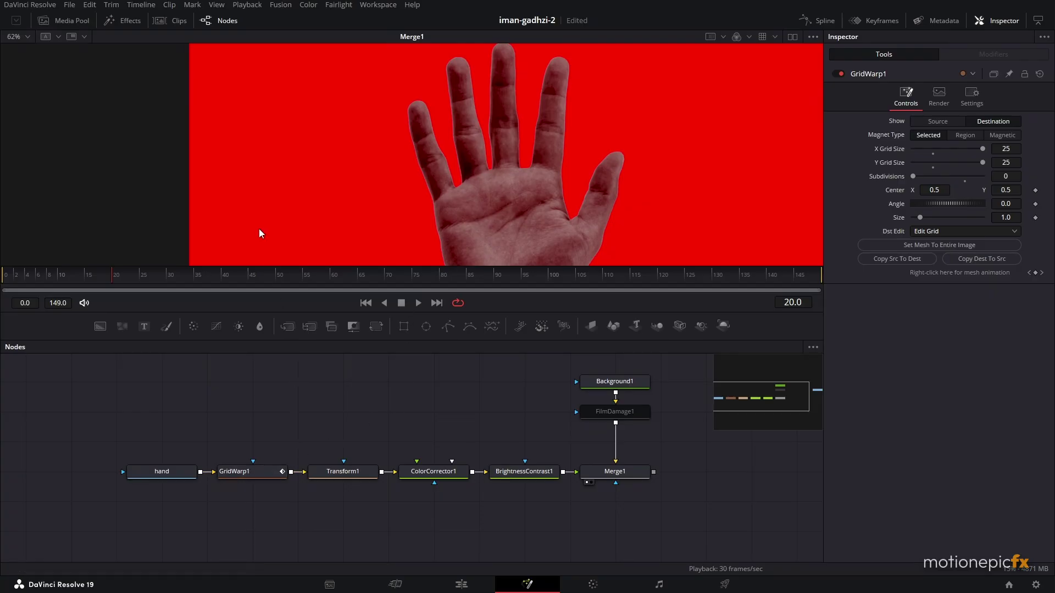
# Check the Timeline Playback Resolution options without changing them.
pyautogui.click(289, 7)
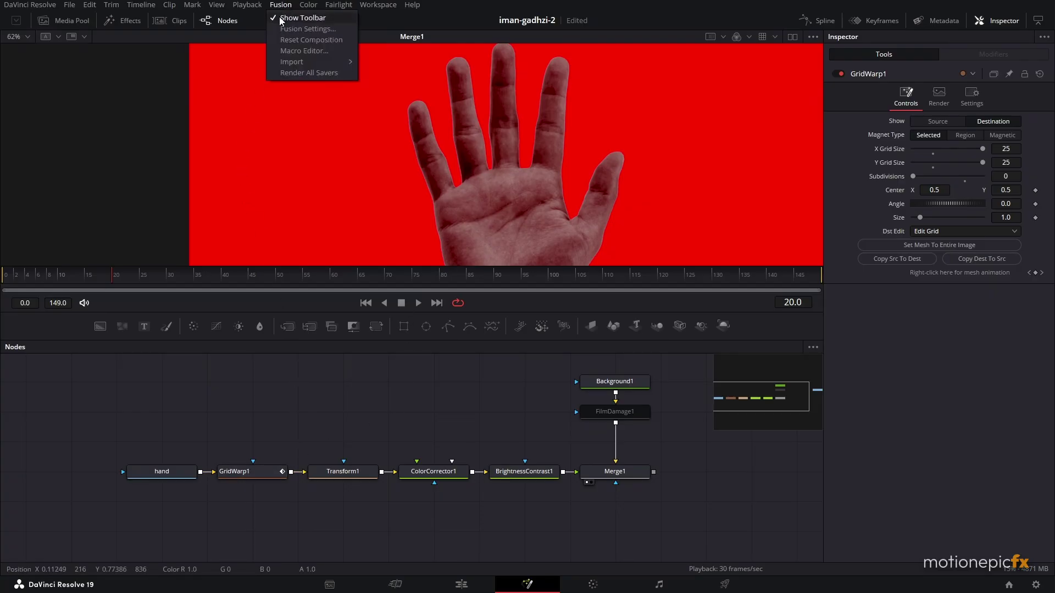
pyautogui.moveTo(255, 7)
pyautogui.moveTo(393, 45)
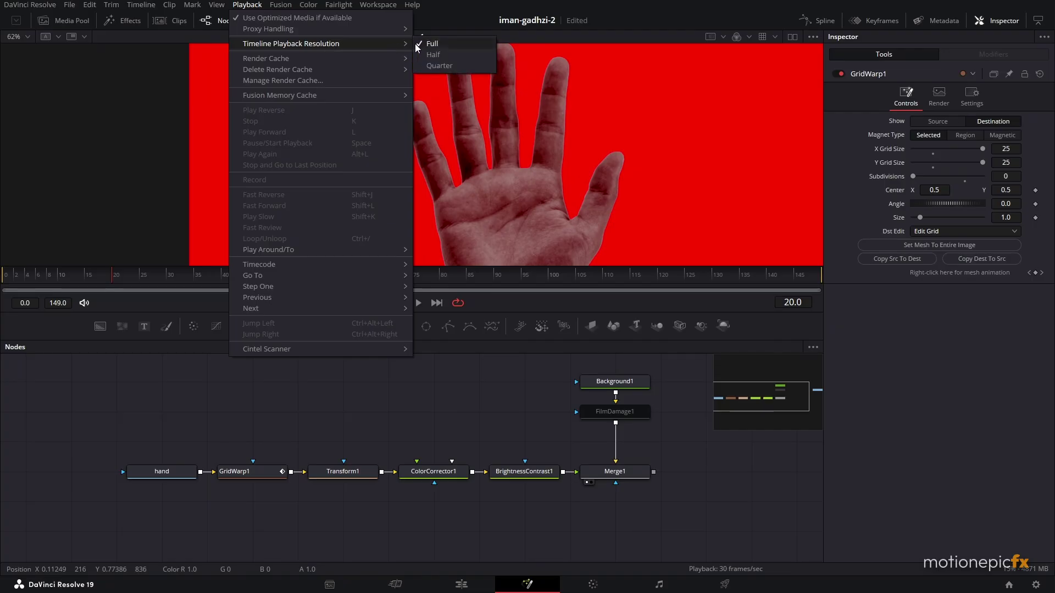
pyautogui.click(509, 311)
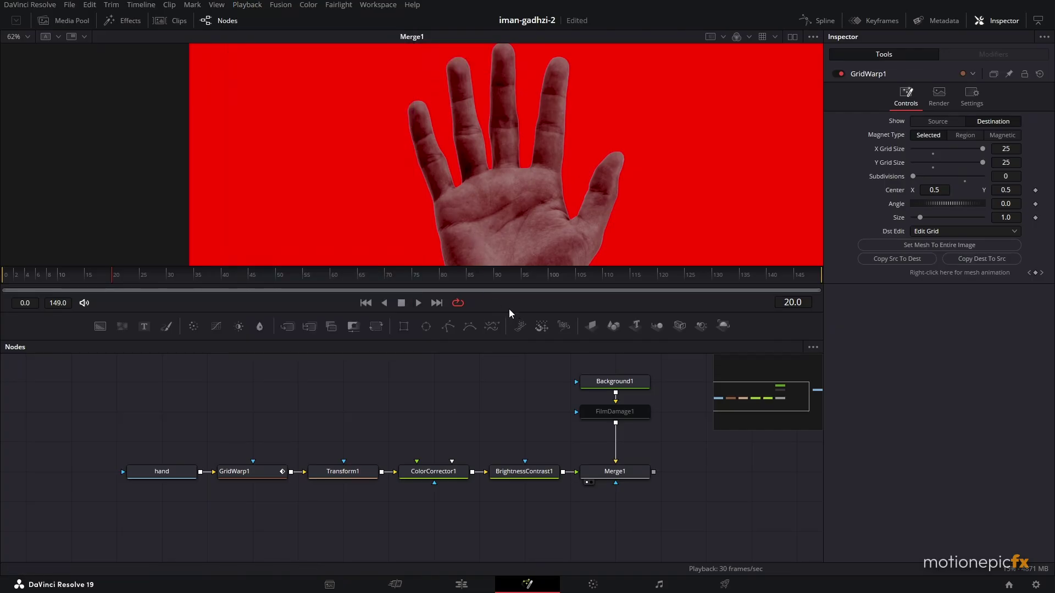
# Replay the hand animation from the first frame several times to review its motion, and stop playback.
pyautogui.click(418, 304)
pyautogui.click(365, 302)
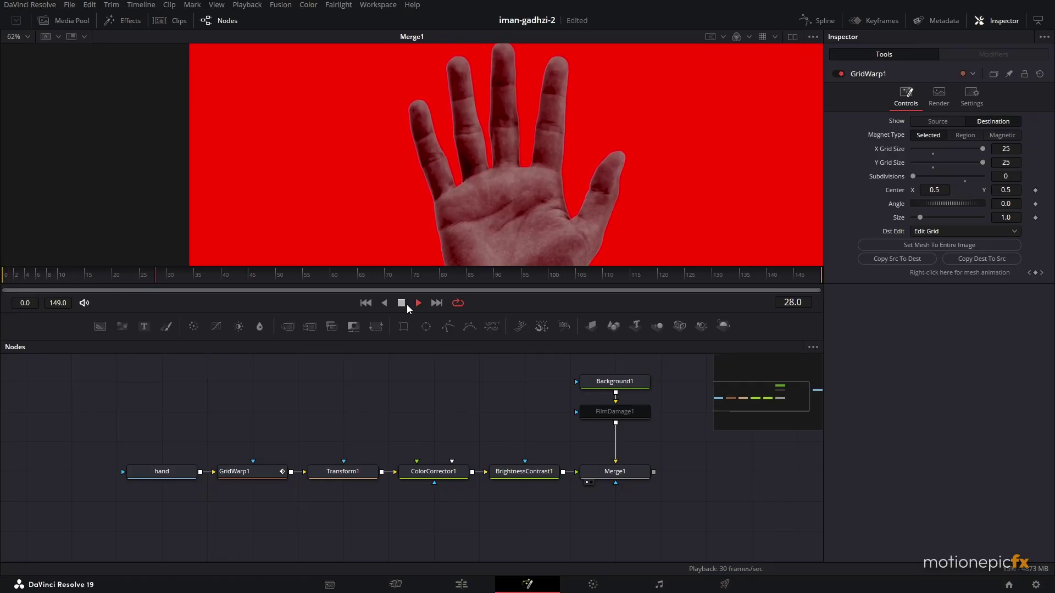
pyautogui.click(365, 304)
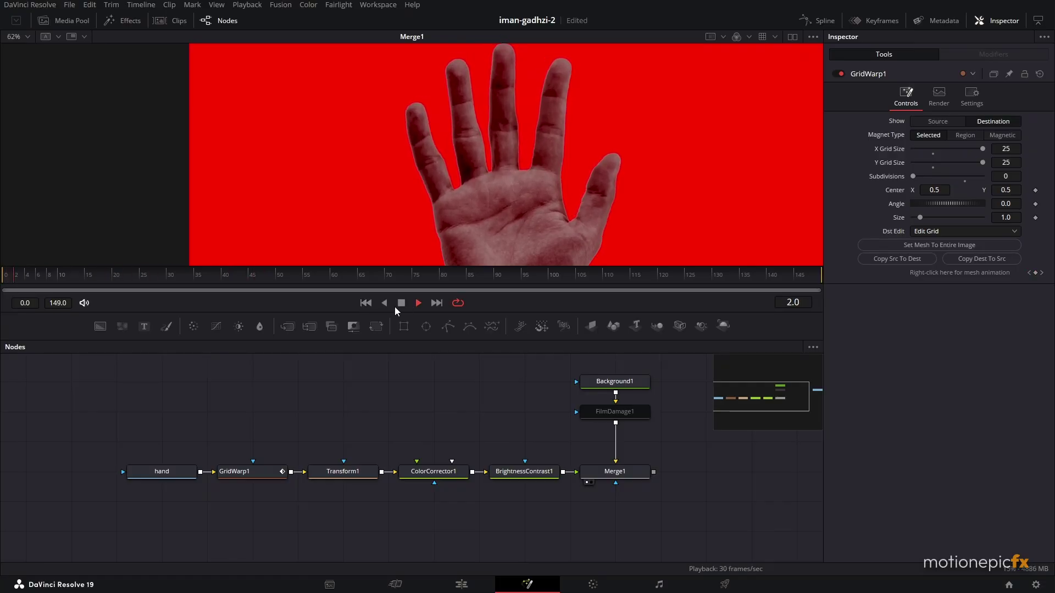
pyautogui.click(365, 302)
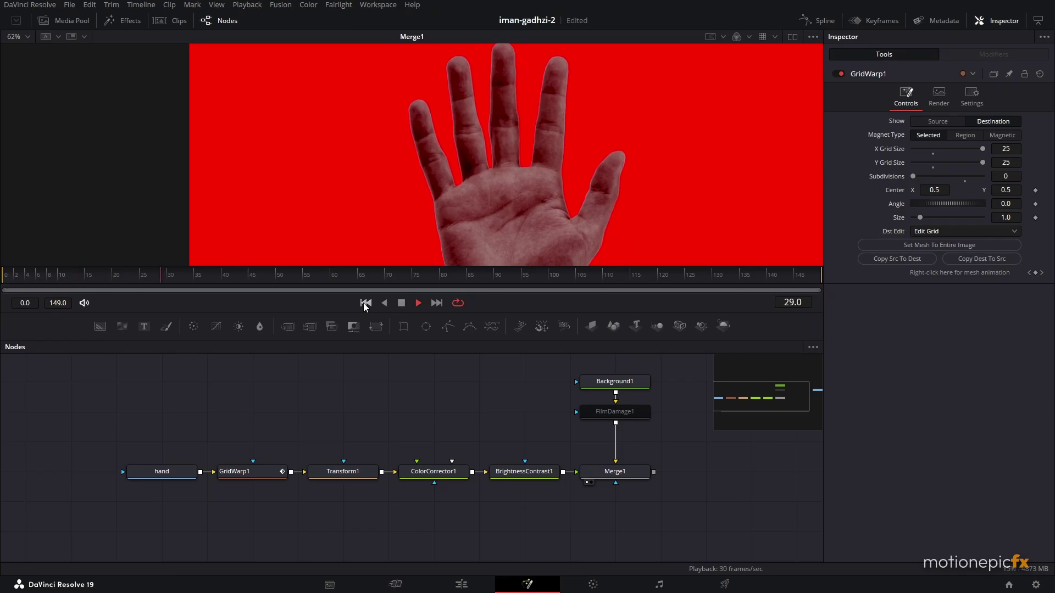
pyautogui.click(366, 303)
pyautogui.click(366, 302)
pyautogui.click(401, 303)
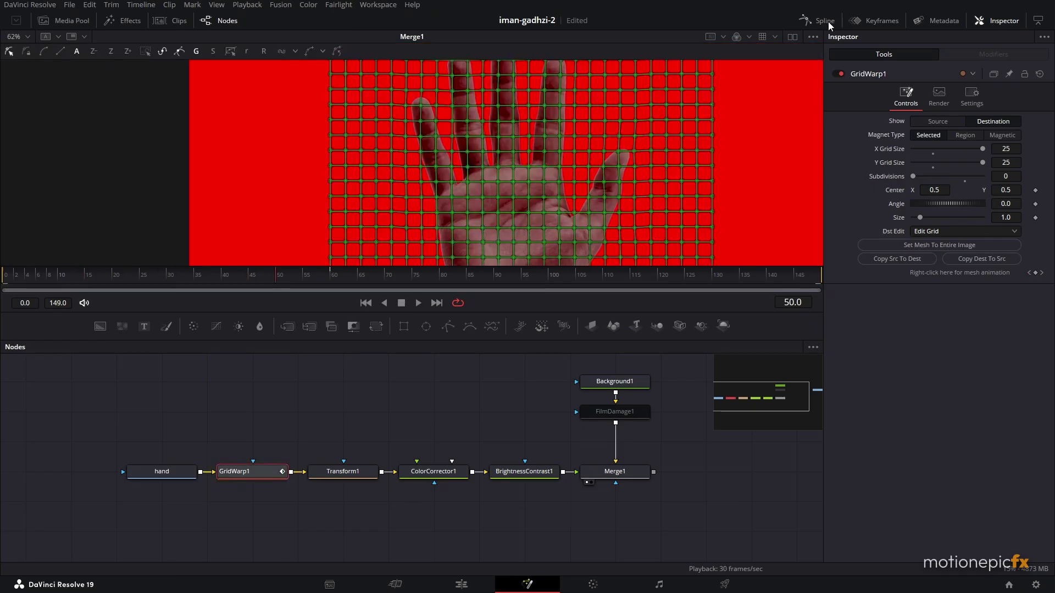
# Display GridWarp1's Dst Grid Change curve in the Spline editor, fit it and select all its keyframes.
pyautogui.click(827, 21)
pyautogui.click(470, 389)
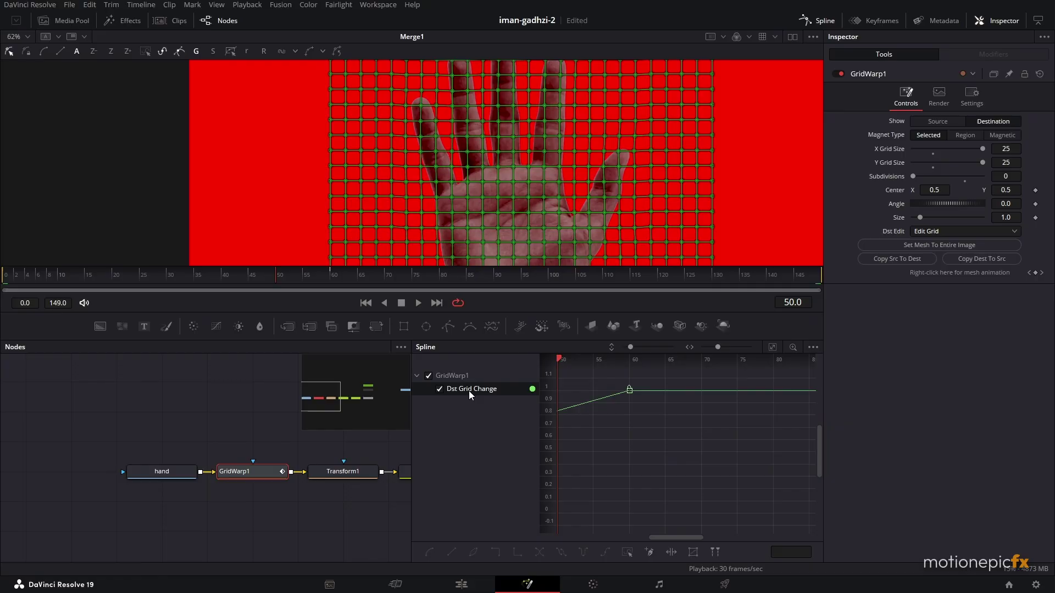
pyautogui.click(773, 348)
pyautogui.click(629, 553)
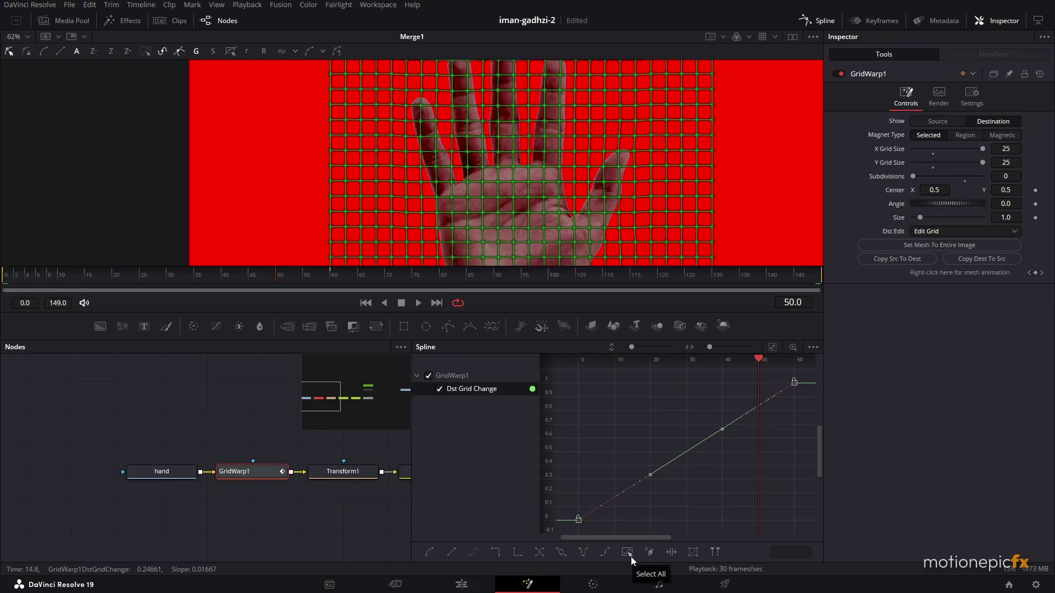
# Set the Dst Grid Change keyframes to loop and scrub from frame 0 to frame 62 to check the repeat.
pyautogui.click(560, 552)
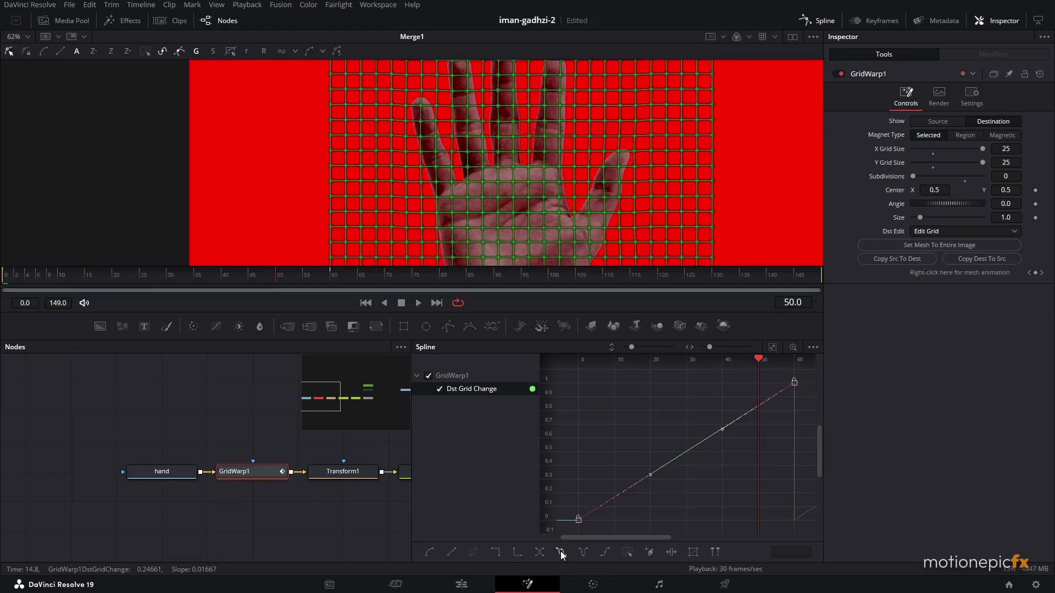
pyautogui.click(364, 303)
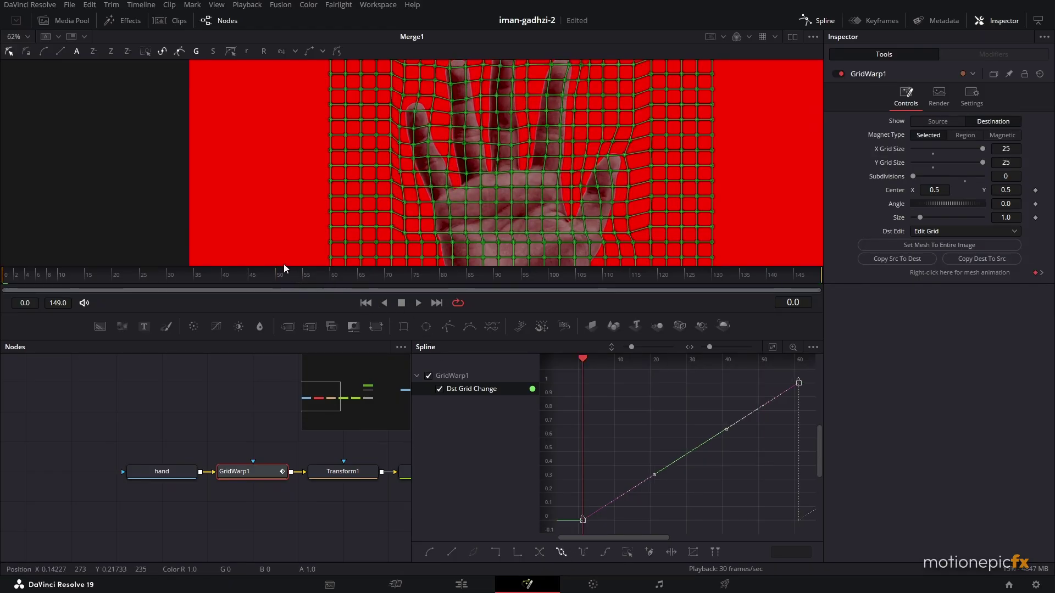
pyautogui.moveTo(284, 270); pyautogui.dragTo(345, 290)
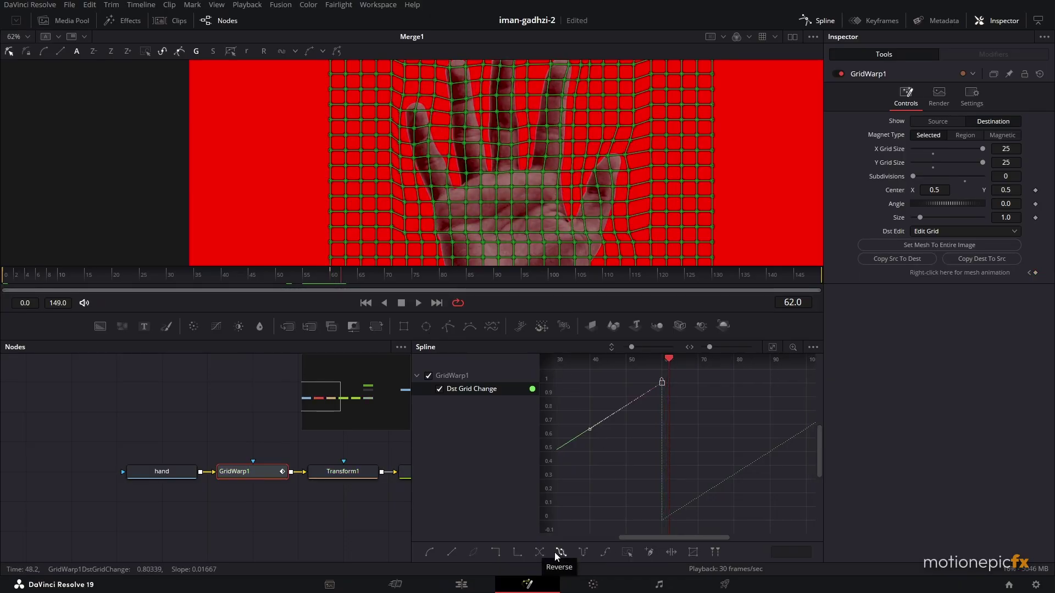
# Set the Dst Grid Change keyframes to ping-pong and preview the back-and-forth hand motion.
pyautogui.click(582, 551)
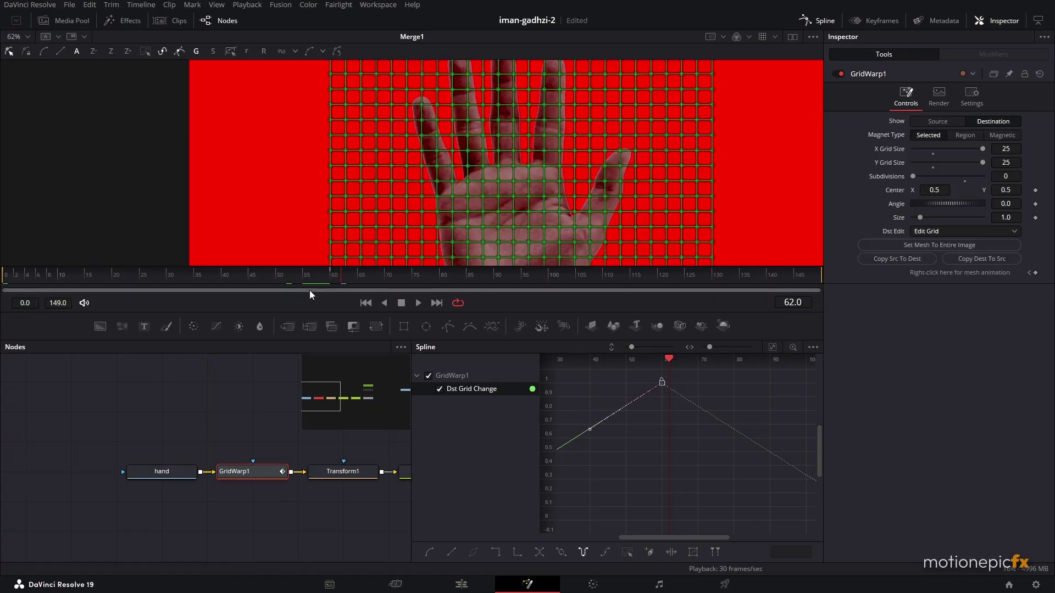
pyautogui.moveTo(310, 292); pyautogui.dragTo(427, 287)
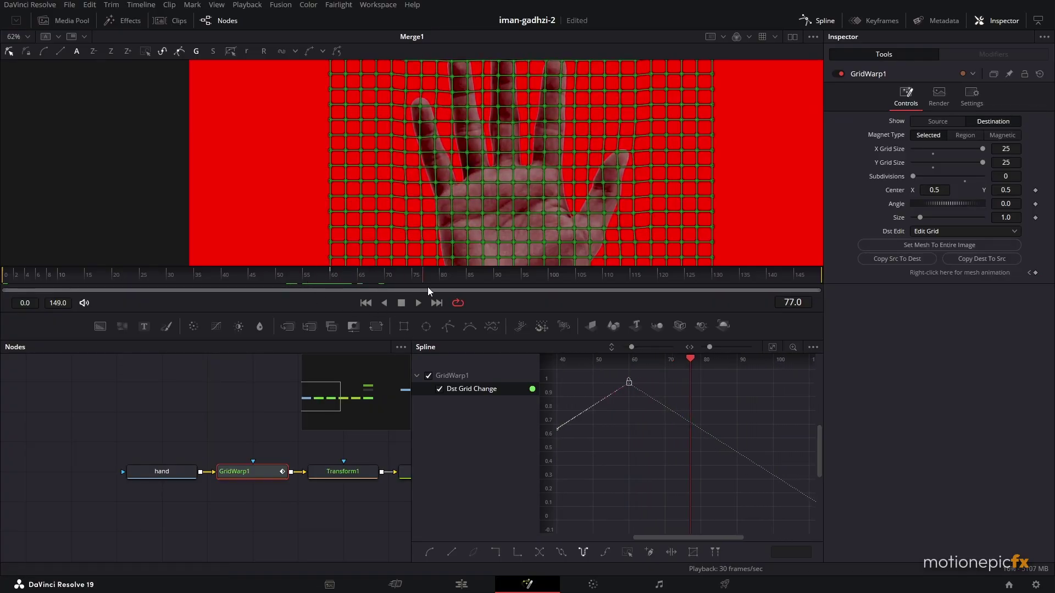
pyautogui.click(267, 392)
pyautogui.click(402, 303)
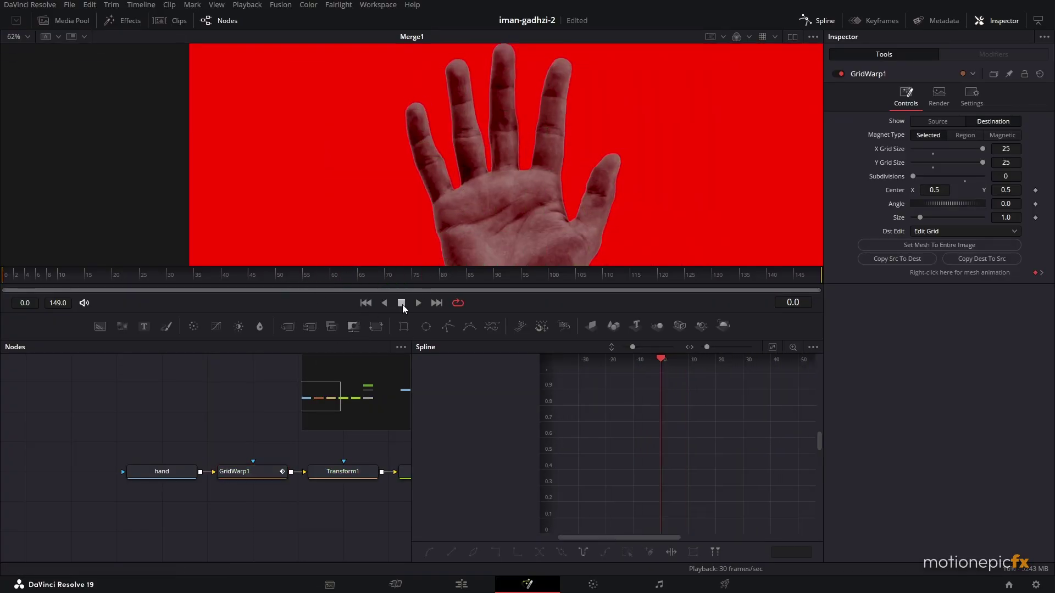
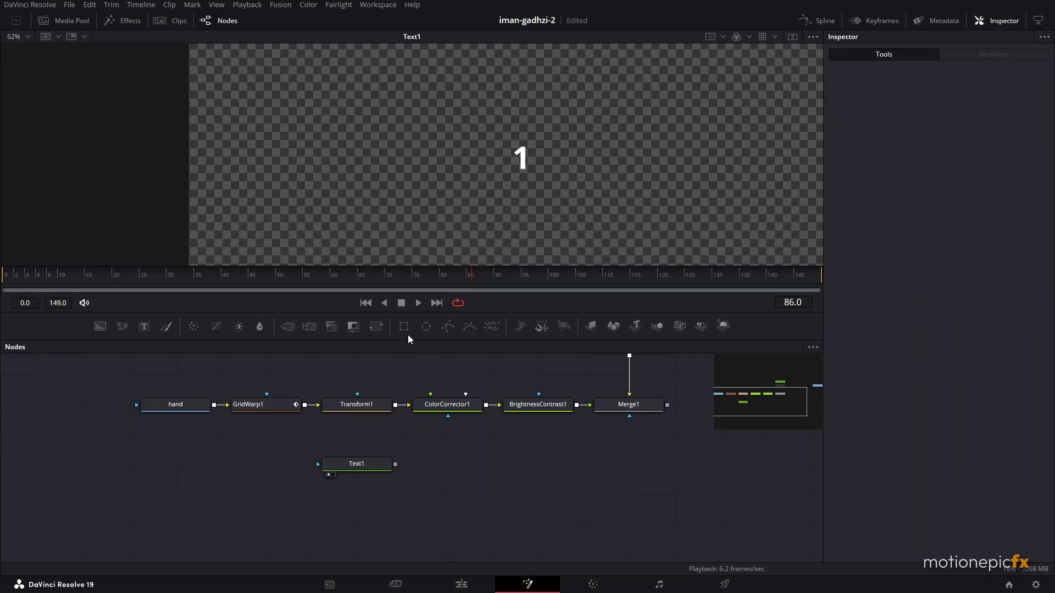
# Add a Background node beneath Text1, show it in the viewer and merge the text over it.
pyautogui.scroll(-2, 519, 133)
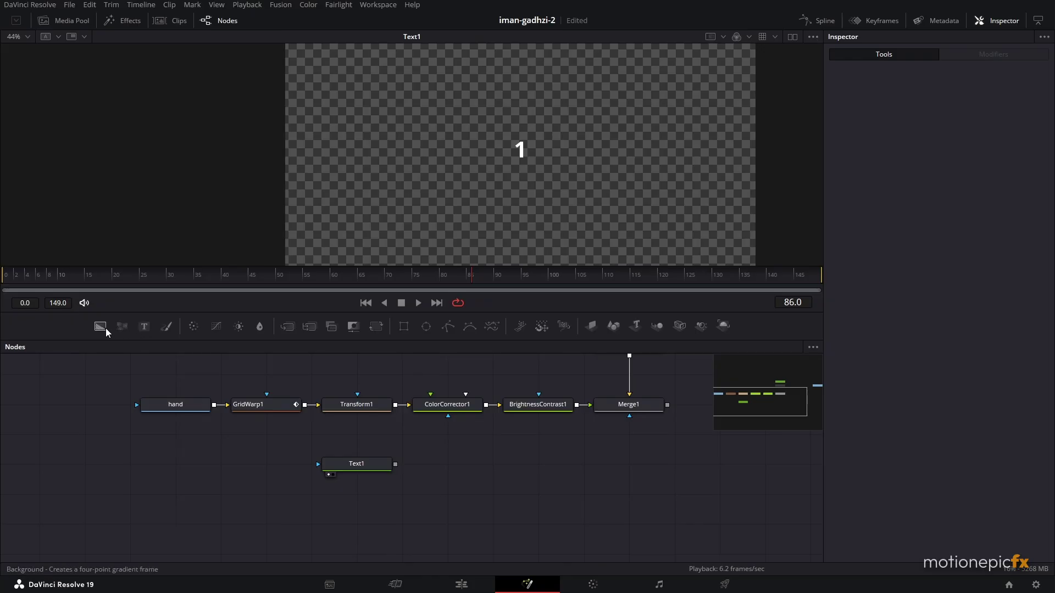
pyautogui.moveTo(100, 327); pyautogui.dragTo(347, 517)
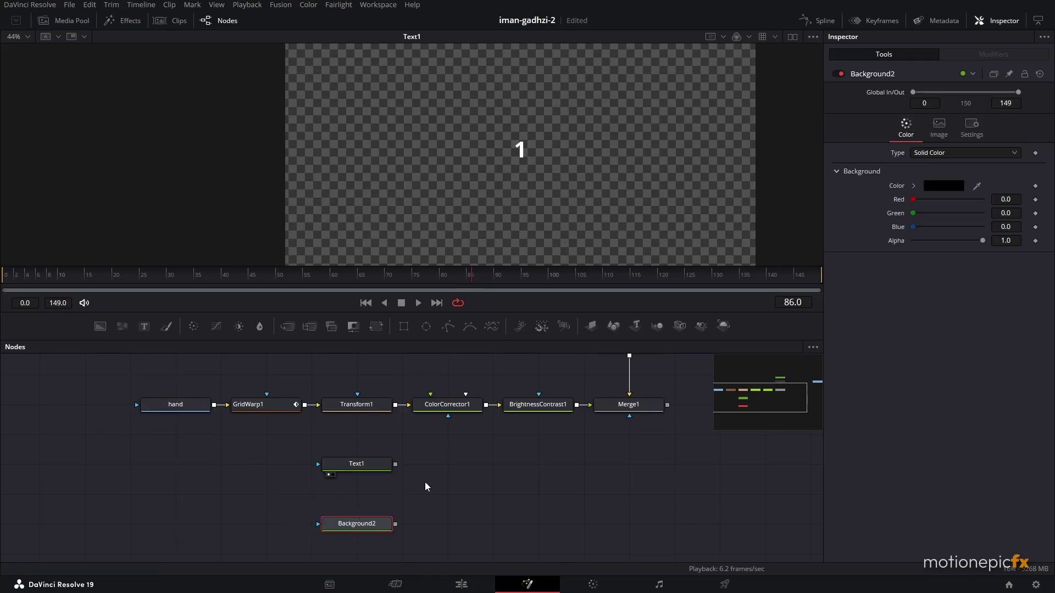
pyautogui.press('1')
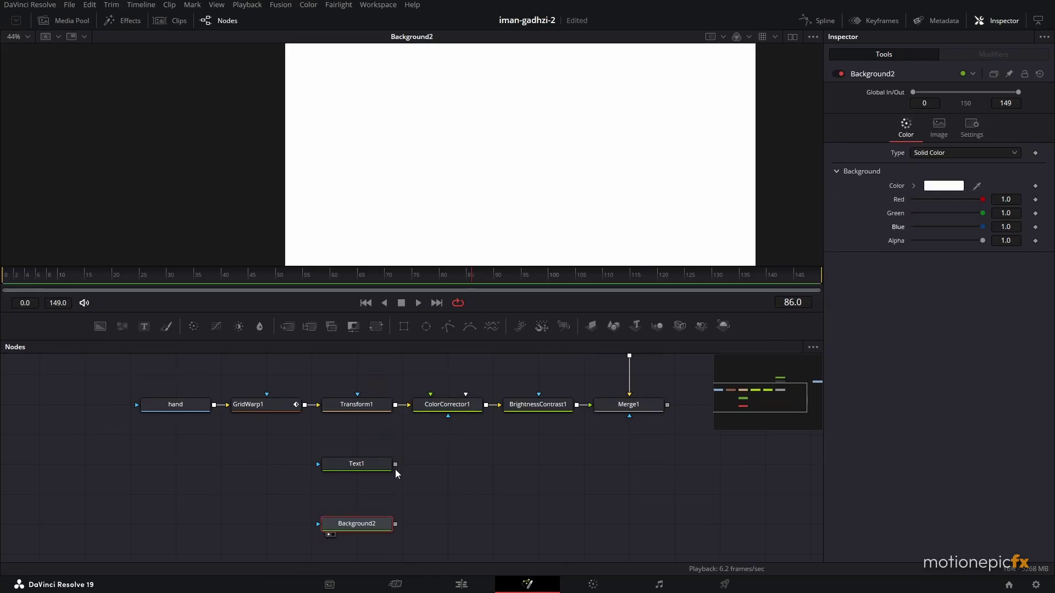
pyautogui.moveTo(395, 466); pyautogui.dragTo(512, 200)
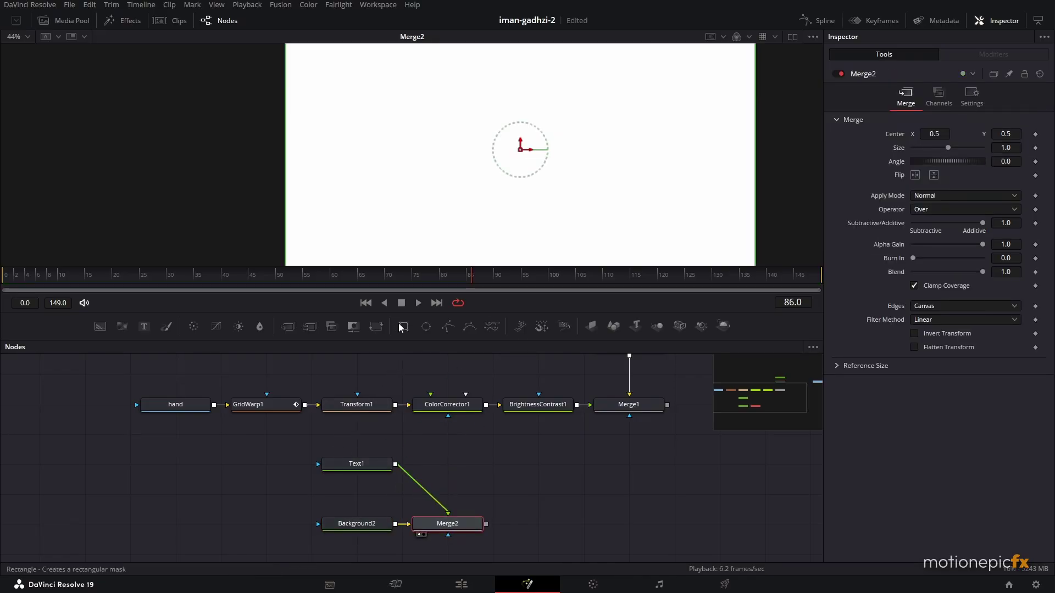
# Mask Background2 with a rectangle, turn off Solid and set its border width to 0.01.
pyautogui.moveTo(398, 323); pyautogui.dragTo(357, 526)
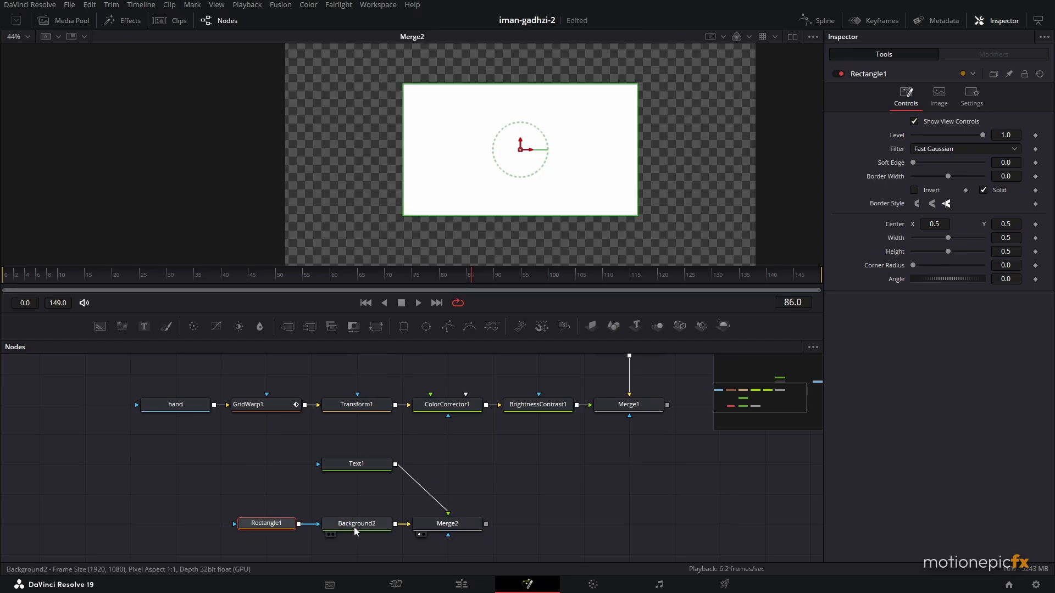
pyautogui.click(989, 190)
pyautogui.moveTo(948, 177); pyautogui.dragTo(952, 178)
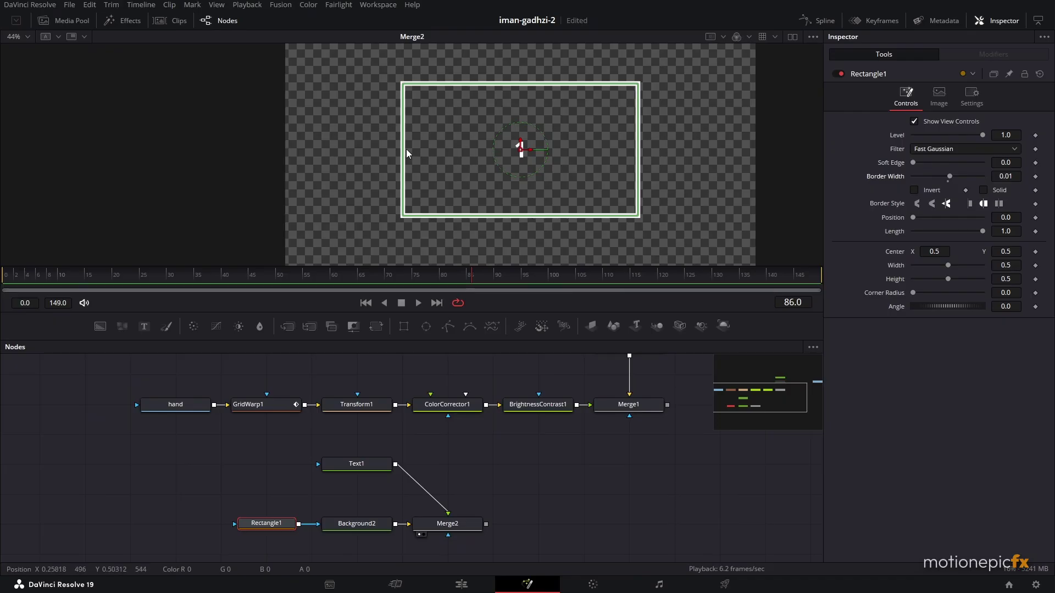
# Rotate Rectangle1 to 45 degrees and narrow it to a width of about 0.276.
pyautogui.click(999, 306)
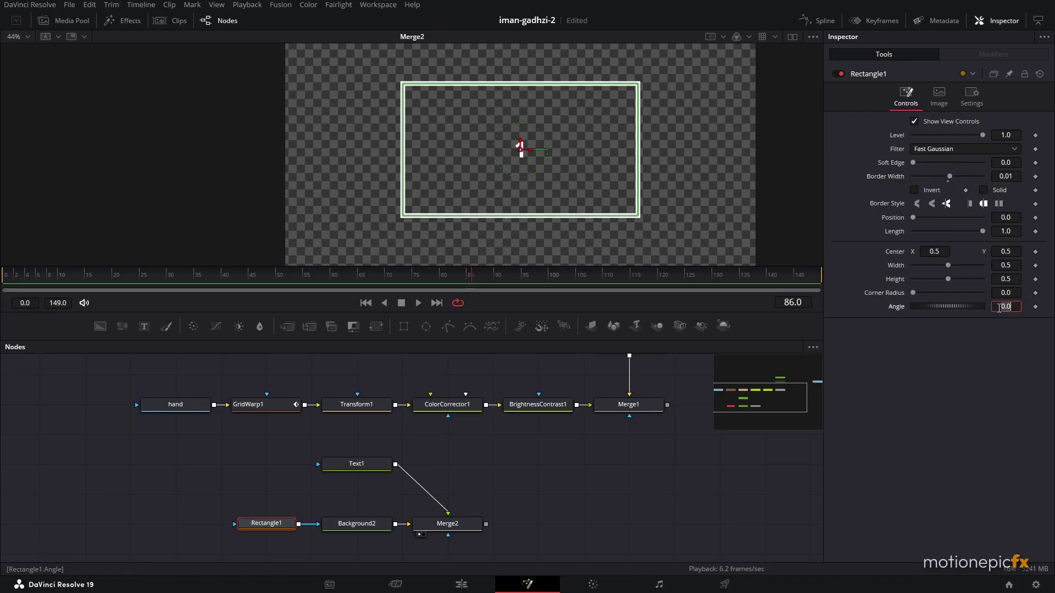
pyautogui.press('Tab')
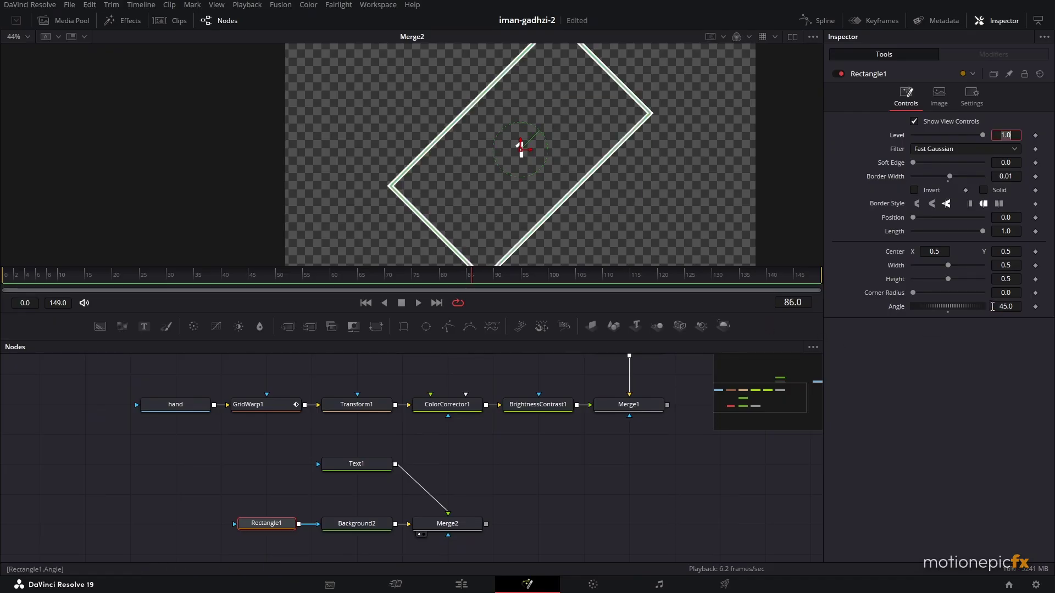
pyautogui.moveTo(947, 265); pyautogui.dragTo(931, 265)
# Show guides in the viewer and fine-tune Rectangle1's width to 0.282 to even out the diamond.
pyautogui.rightClick(621, 149)
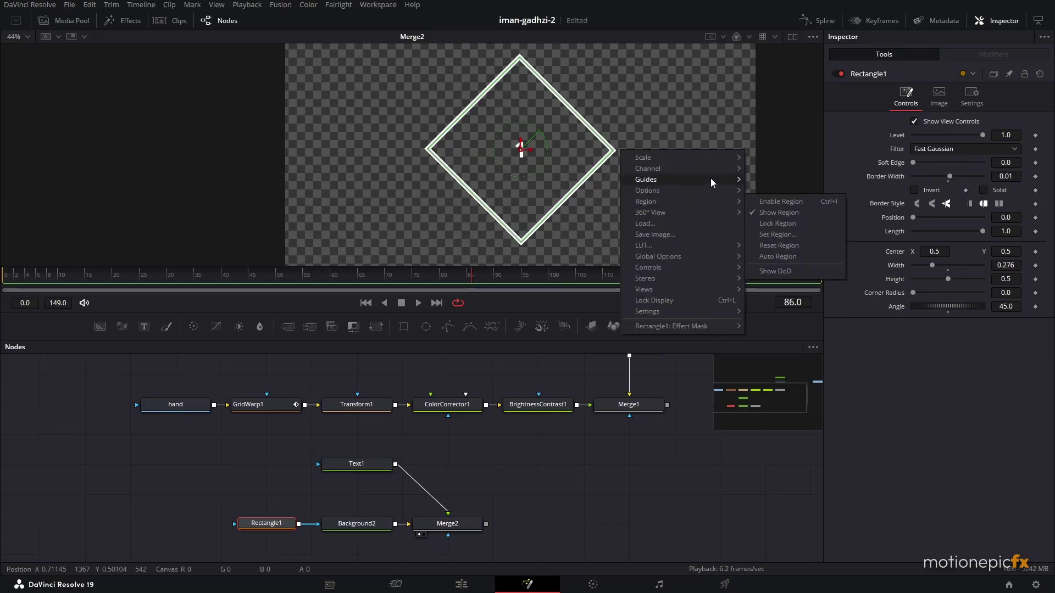
pyautogui.click(769, 180)
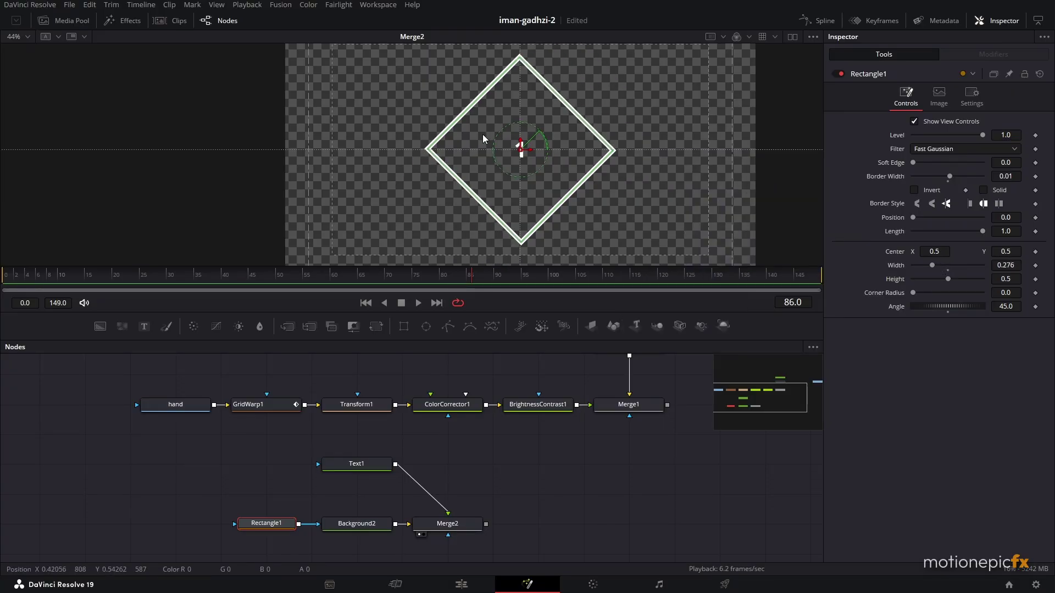
pyautogui.scroll(5, 490, 138)
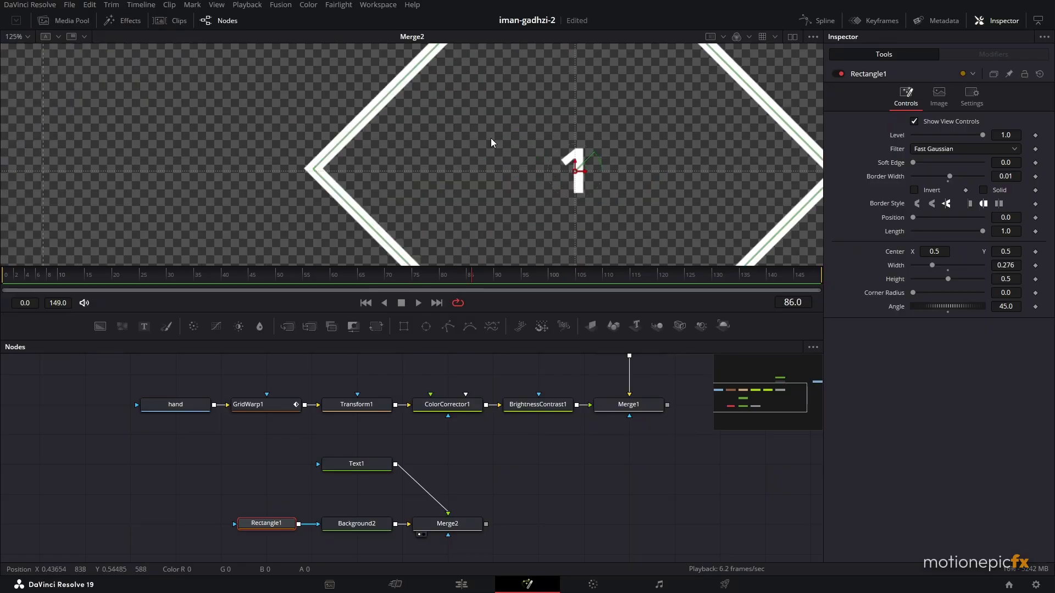
pyautogui.moveTo(1012, 267); pyautogui.dragTo(1016, 266)
pyautogui.moveTo(710, 211); pyautogui.dragTo(667, 285)
pyautogui.moveTo(597, 136); pyautogui.dragTo(594, 275)
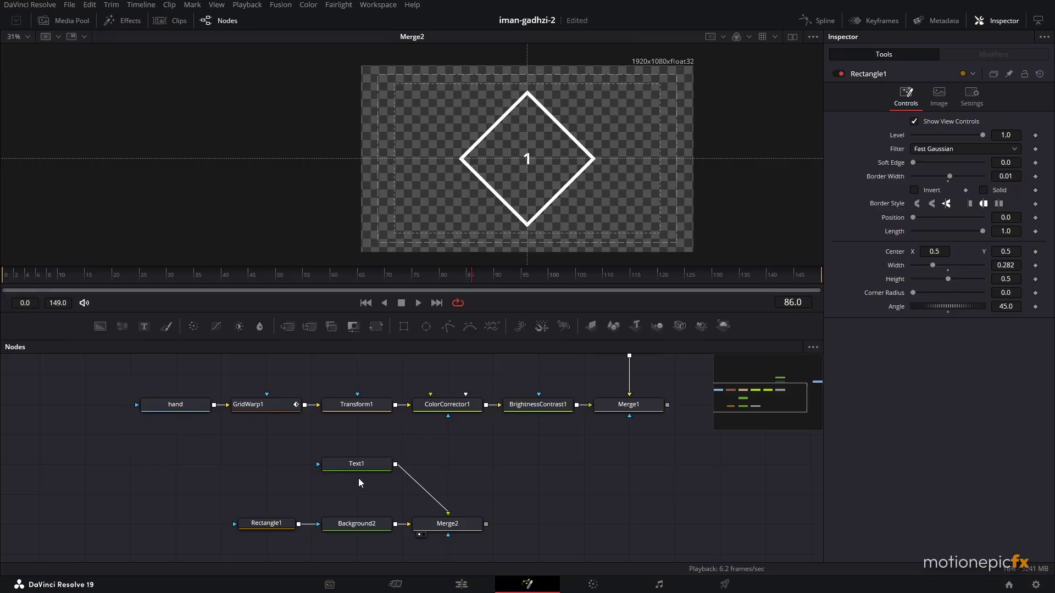
# Enlarge the number in Text1 to size 0.374 and place its node directly above Merge2.
pyautogui.click(357, 465)
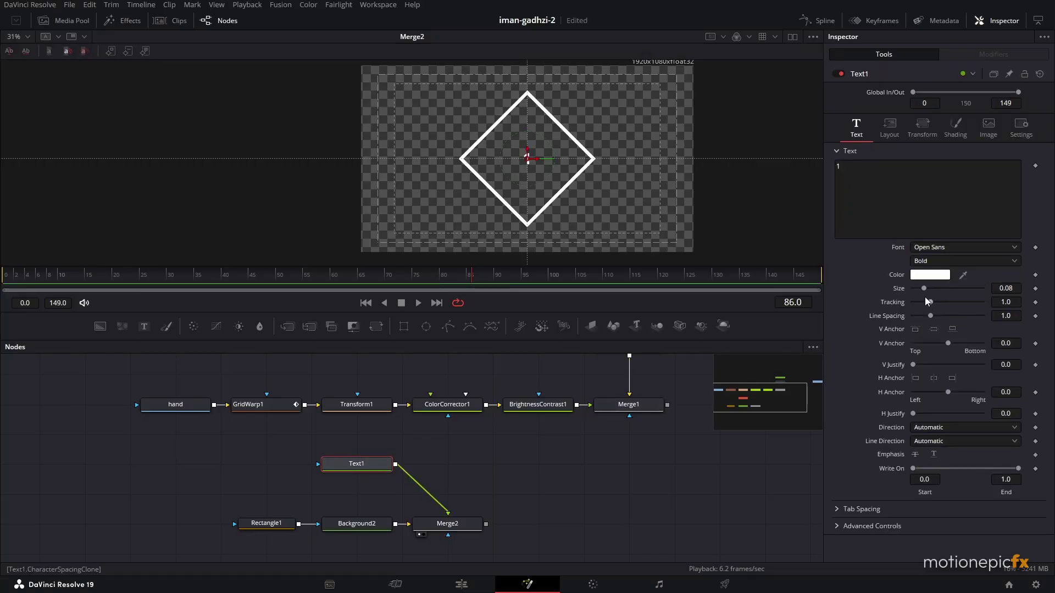
pyautogui.moveTo(926, 287); pyautogui.dragTo(969, 289)
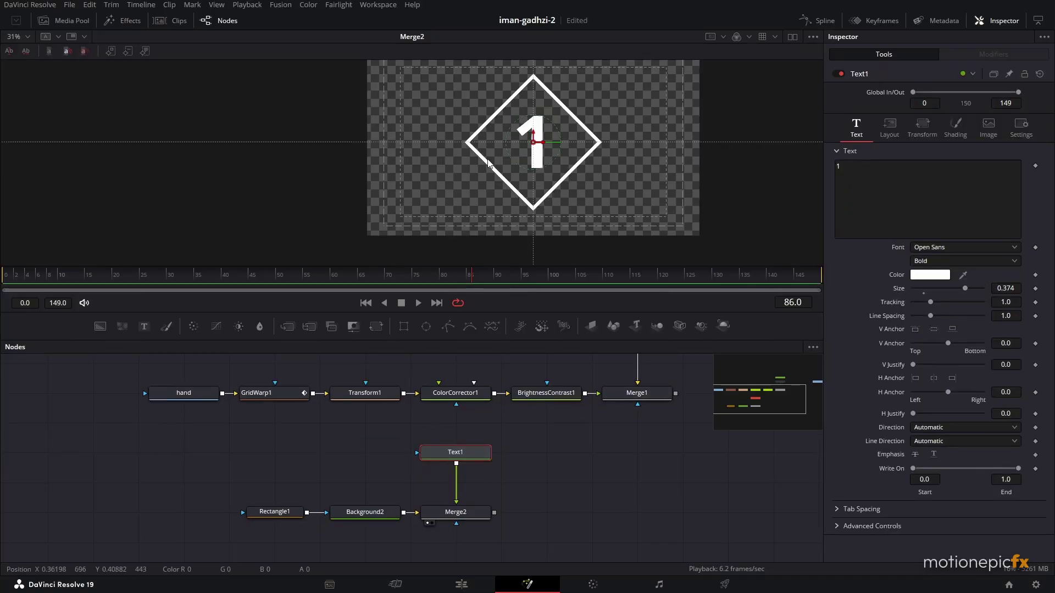
pyautogui.moveTo(559, 186); pyautogui.dragTo(557, 166)
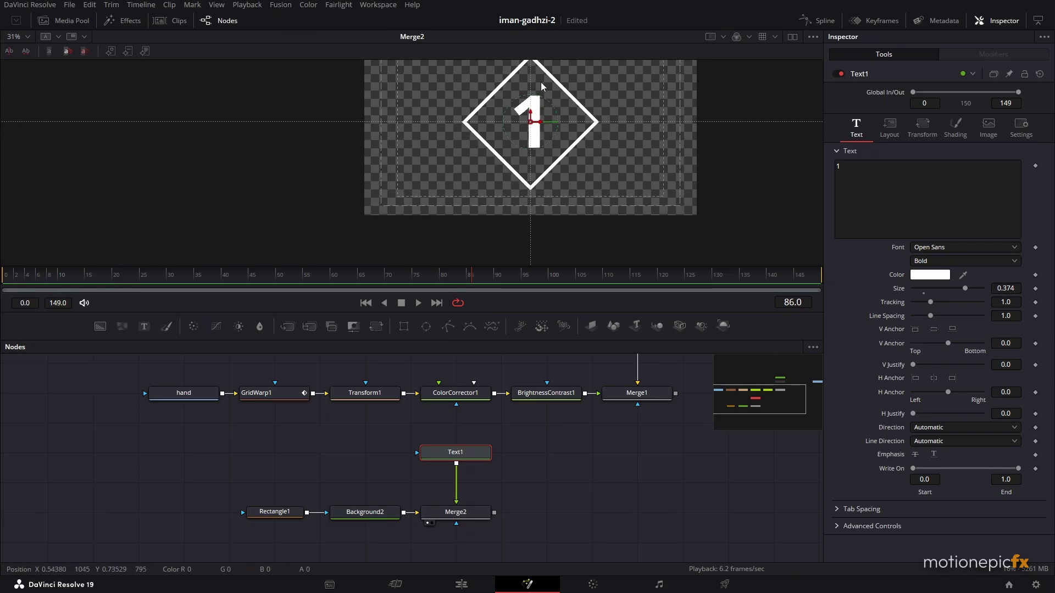
pyautogui.moveTo(361, 433); pyautogui.dragTo(355, 424)
# Connect a new rectangle mask to Merge2 and display the mask's controls.
pyautogui.scroll(-2, 355, 424)
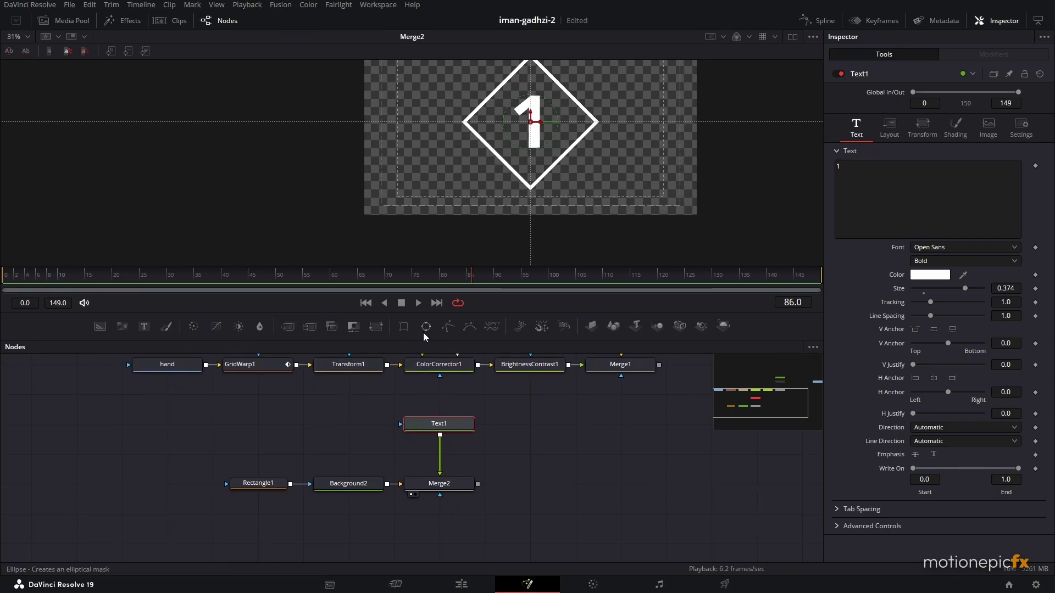
pyautogui.moveTo(403, 327); pyautogui.dragTo(455, 483)
pyautogui.click(455, 486)
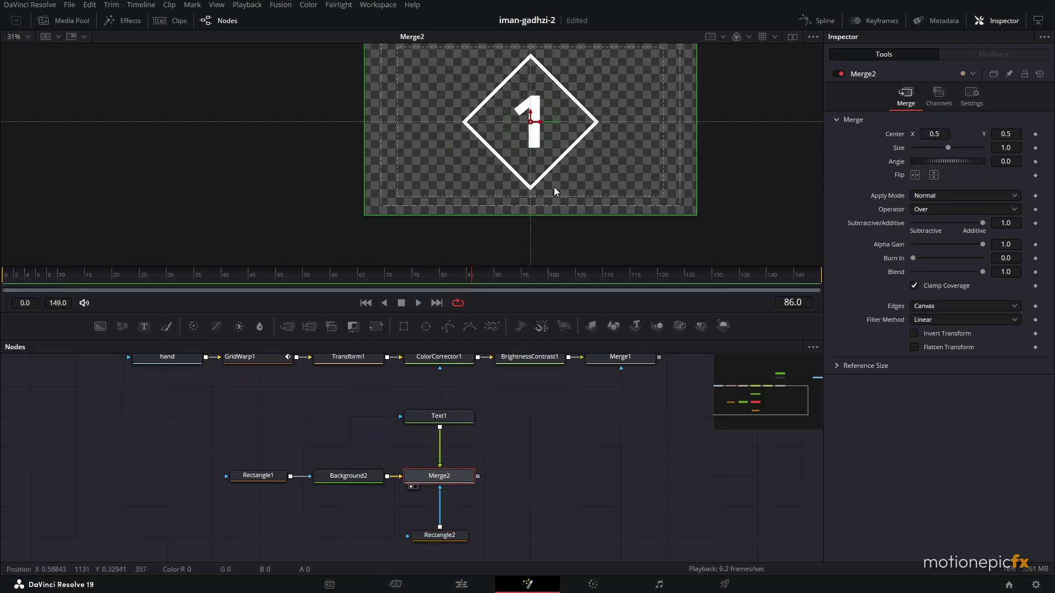
pyautogui.click(440, 535)
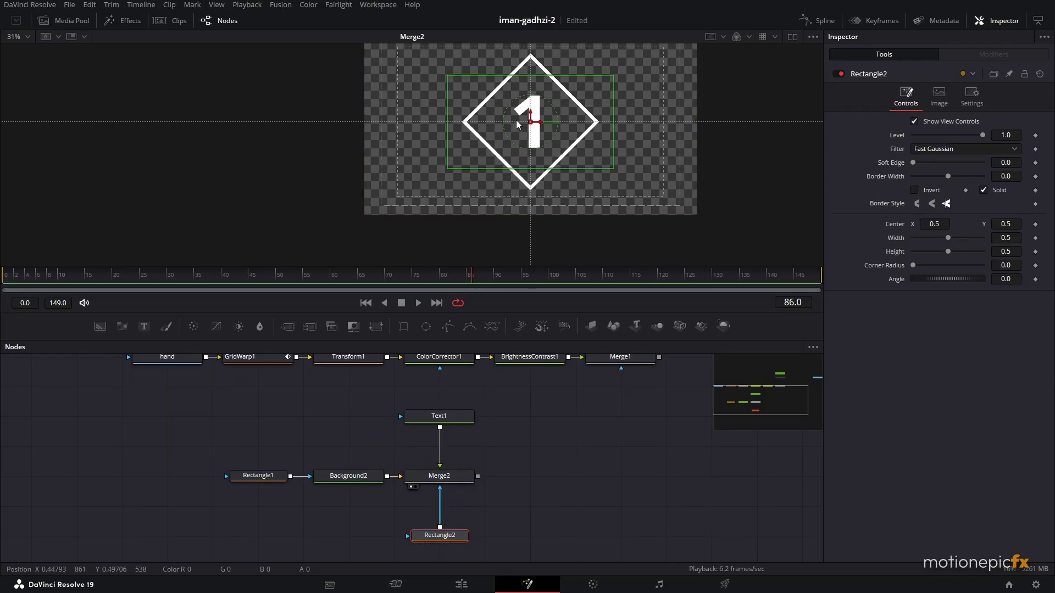
# Lower Rectangle2 to centre Y about 0.203, widen it to about 0.79, and invert it with a 0.0646 soft edge.
pyautogui.moveTo(530, 114); pyautogui.dragTo(530, 166)
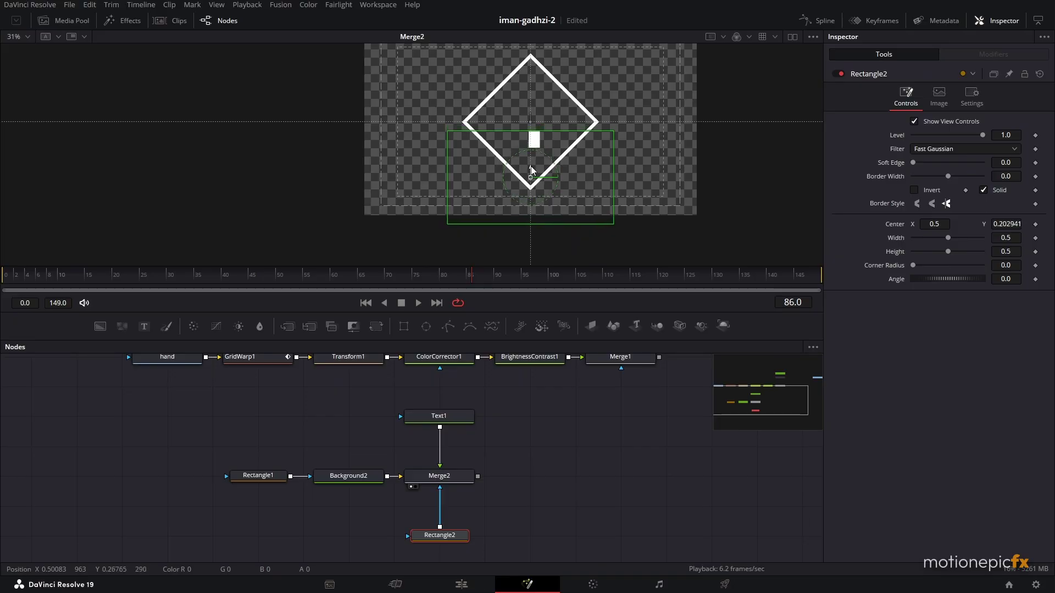
pyautogui.moveTo(447, 174); pyautogui.dragTo(399, 172)
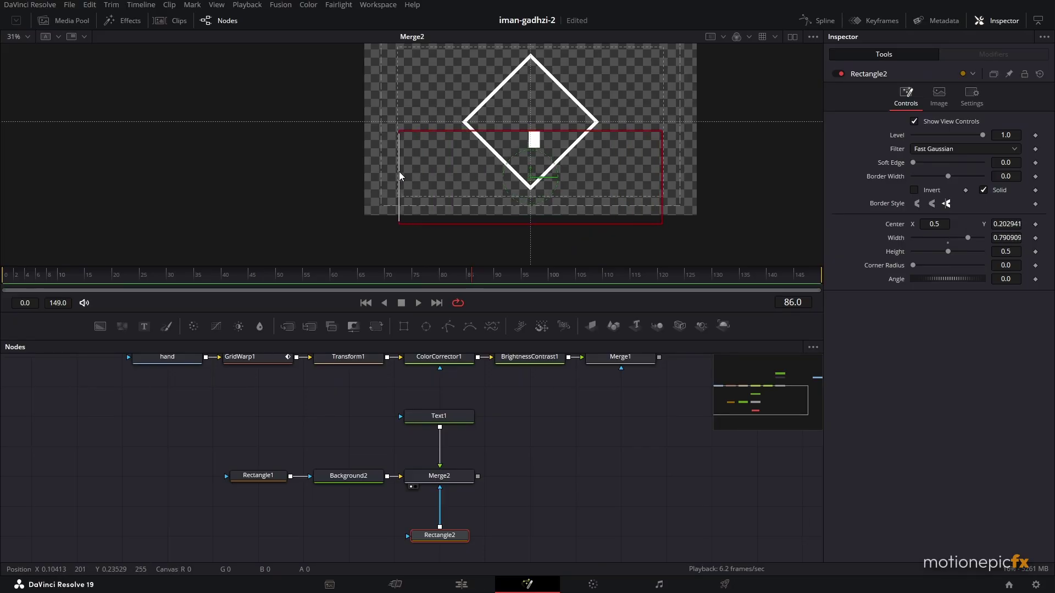
pyautogui.click(925, 192)
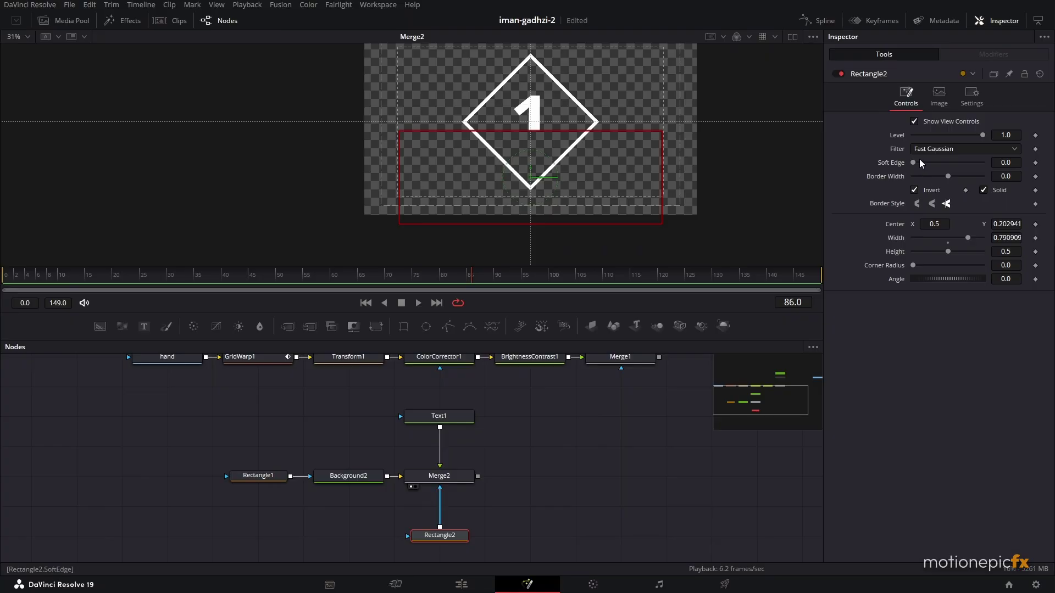
pyautogui.moveTo(919, 160); pyautogui.dragTo(938, 166)
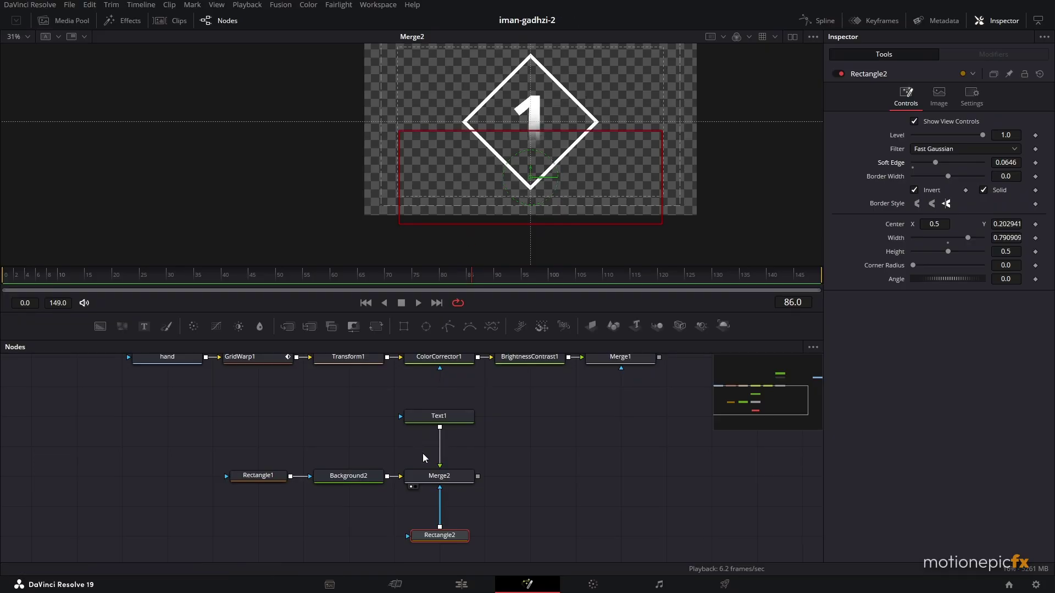
# Swap Merge2's foreground and background inputs, and also connect Rectangle2 as the mask of Text1.
pyautogui.click(430, 476)
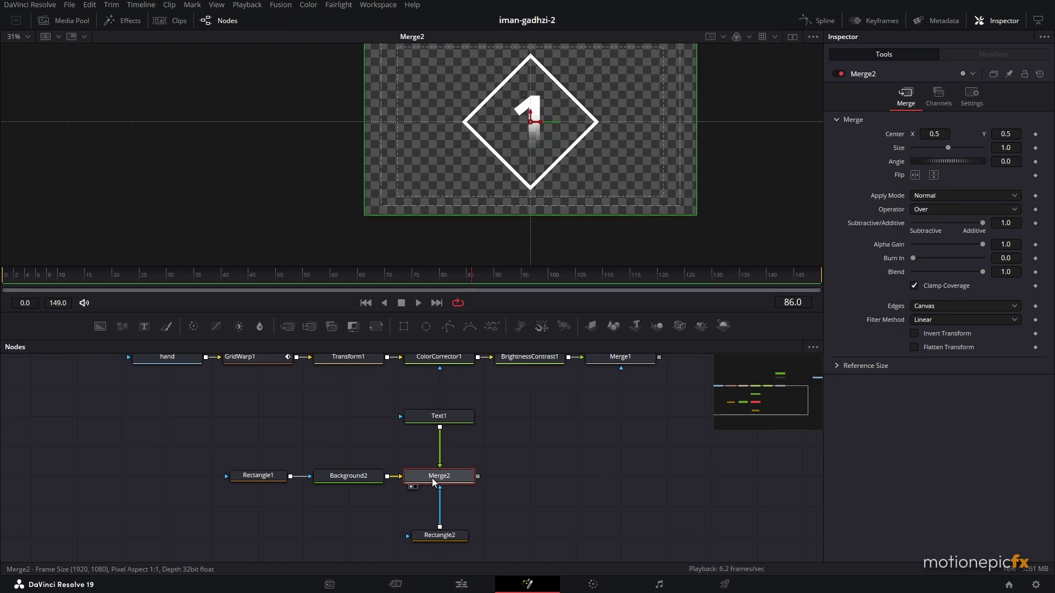
pyautogui.hotkey('ctrl', 't')
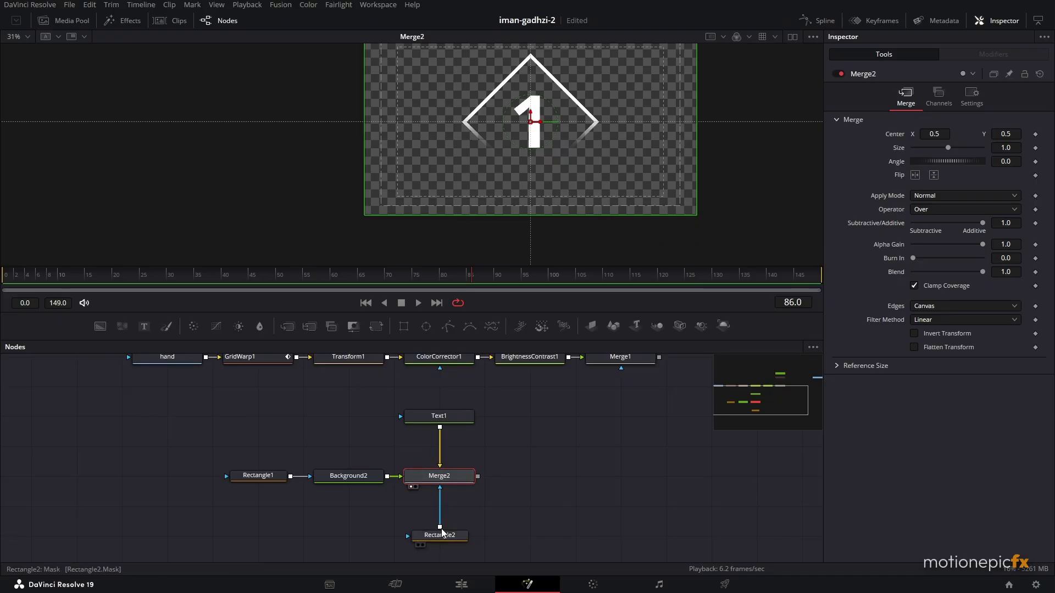
pyautogui.moveTo(440, 527); pyautogui.dragTo(401, 420)
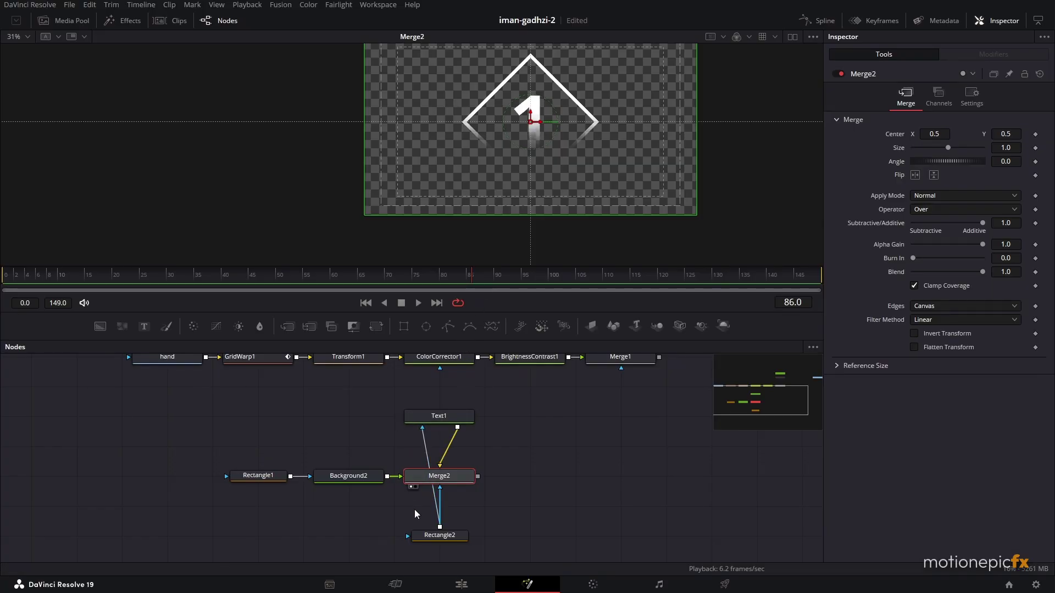
pyautogui.moveTo(444, 539)
pyautogui.moveTo(446, 416)
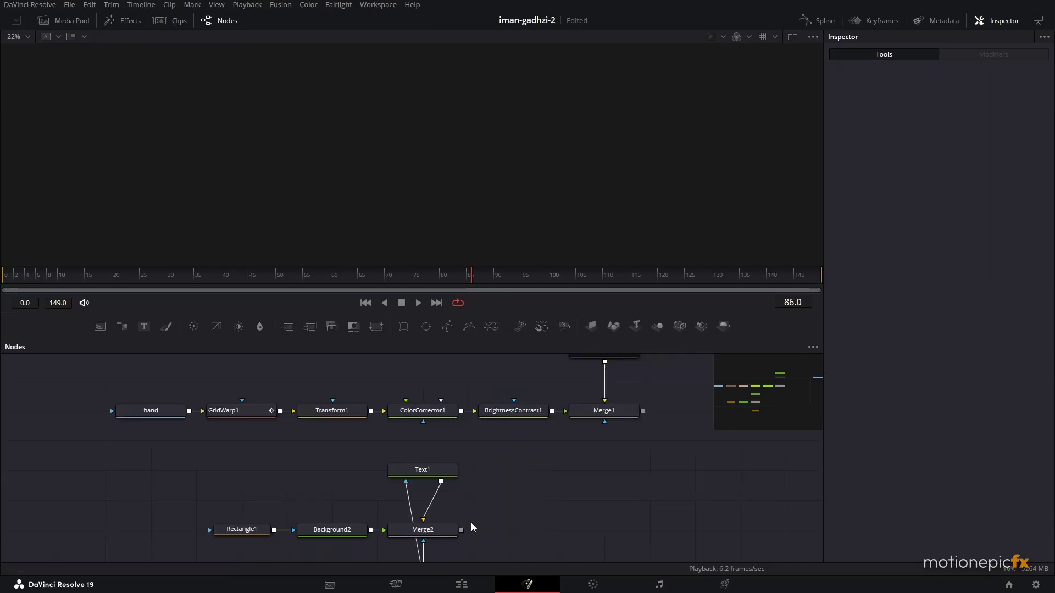
# Show Merge2 in the viewer and return the playhead to frame 0.
pyautogui.click(428, 471)
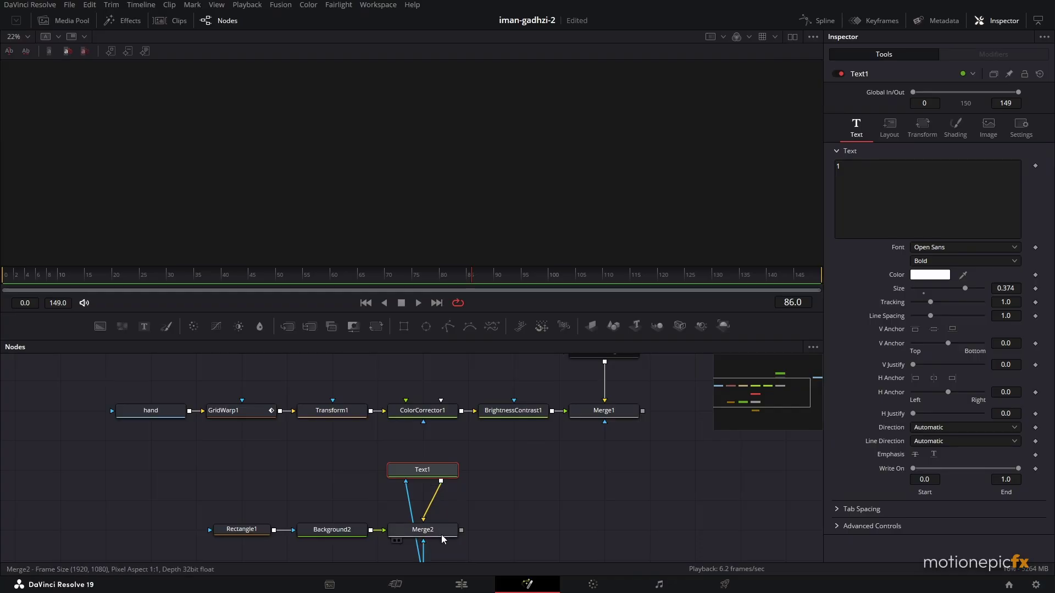
pyautogui.moveTo(436, 530); pyautogui.dragTo(541, 219)
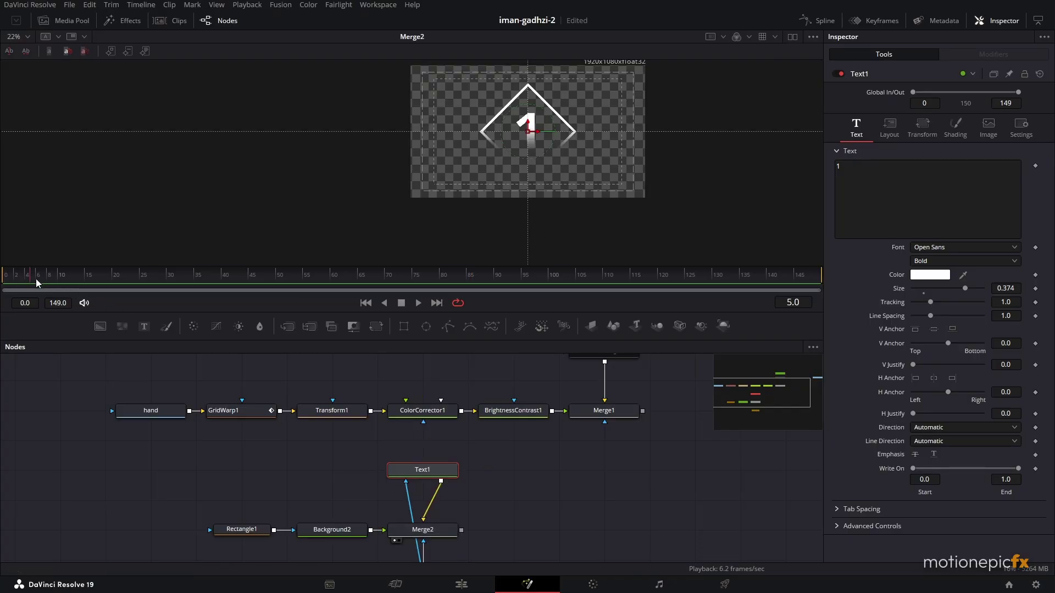
pyautogui.moveTo(37, 283); pyautogui.dragTo(4, 283)
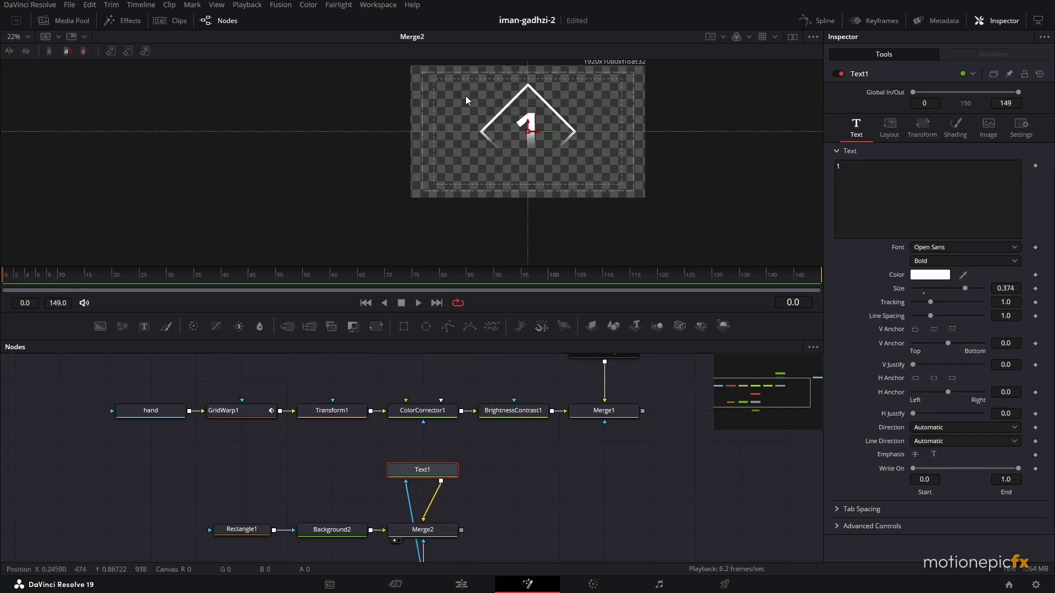
# Try out Merge2's Blend and Text1's shading Opacity as fade controls, leaving both at 1.0.
pyautogui.click(434, 531)
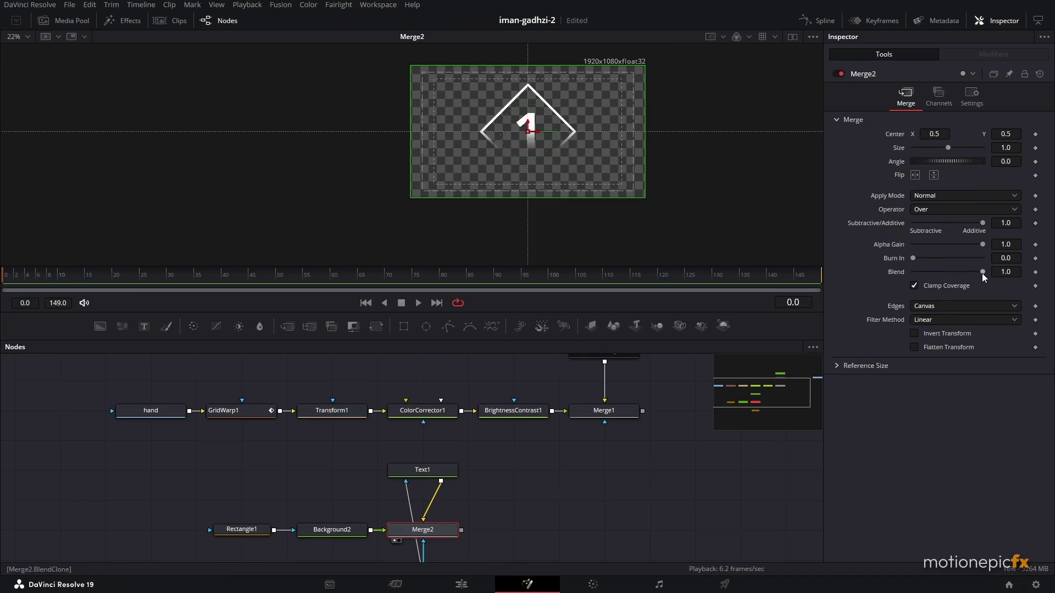
pyautogui.moveTo(981, 272)
pyautogui.mouseDown()
pyautogui.moveTo(904, 272)
pyautogui.moveTo(1001, 273)
pyautogui.moveTo(894, 271)
pyautogui.moveTo(985, 271)
pyautogui.mouseUp()
pyautogui.click(434, 472)
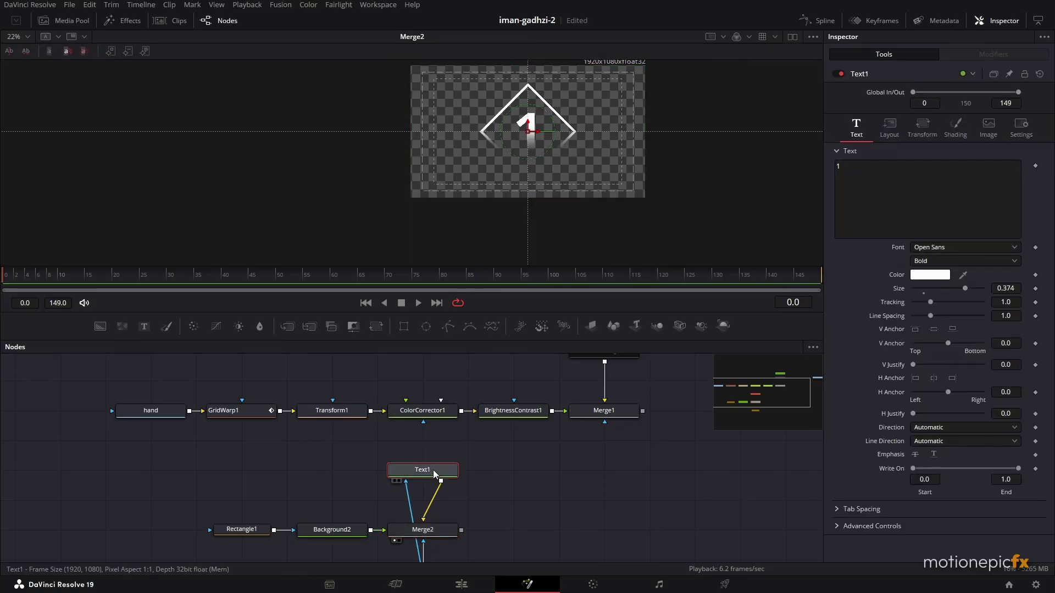
pyautogui.click(1021, 127)
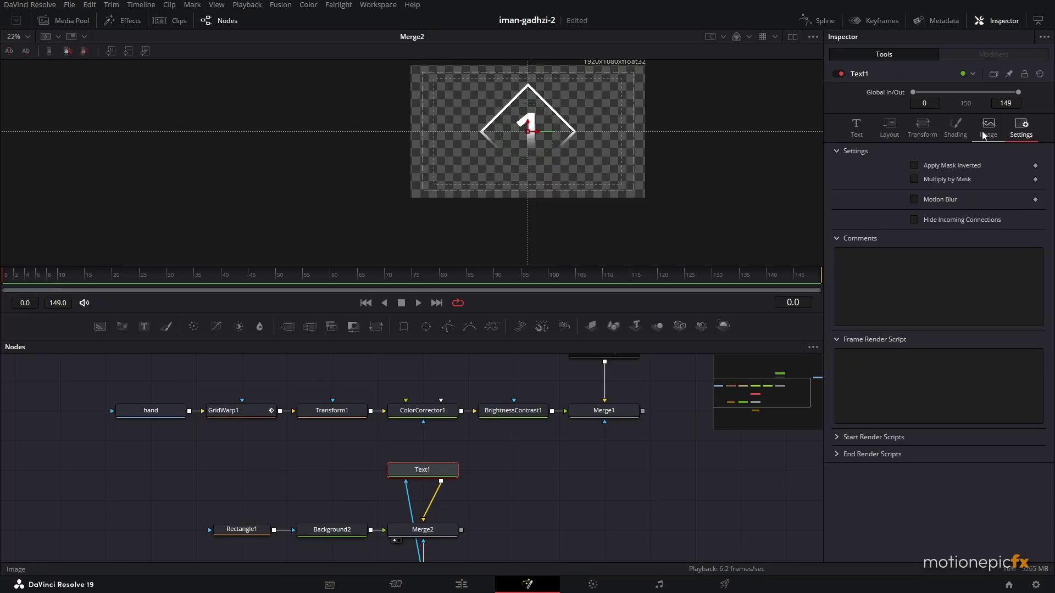
pyautogui.click(987, 130)
pyautogui.click(955, 128)
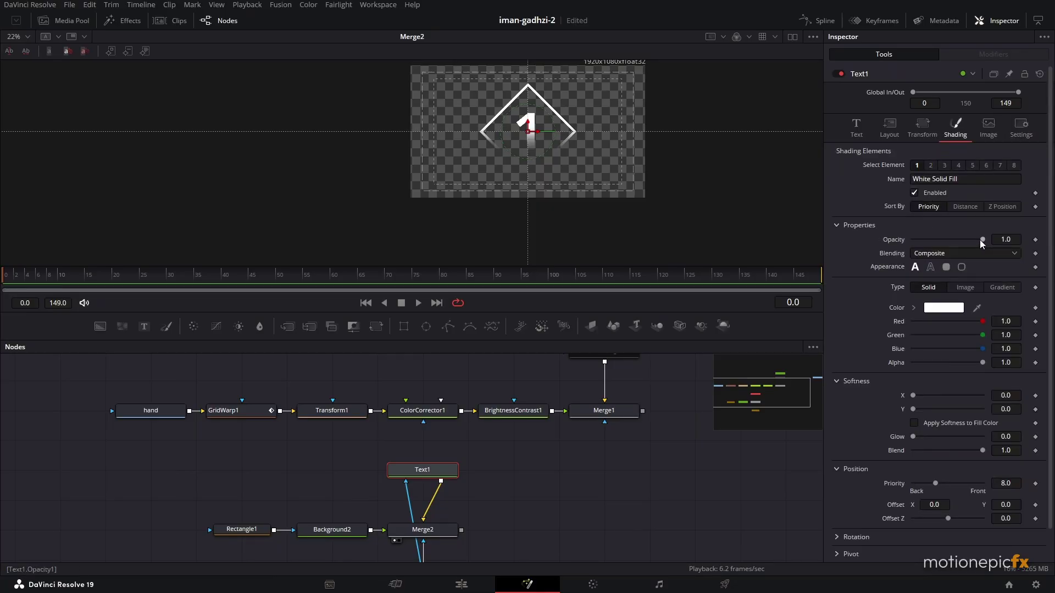
pyautogui.moveTo(980, 240)
pyautogui.mouseDown()
pyautogui.moveTo(905, 233)
pyautogui.moveTo(986, 240)
pyautogui.mouseUp()
# Delete the Merge1 node that combines the hand with the film-damaged background.
pyautogui.scroll(-2, 430, 490)
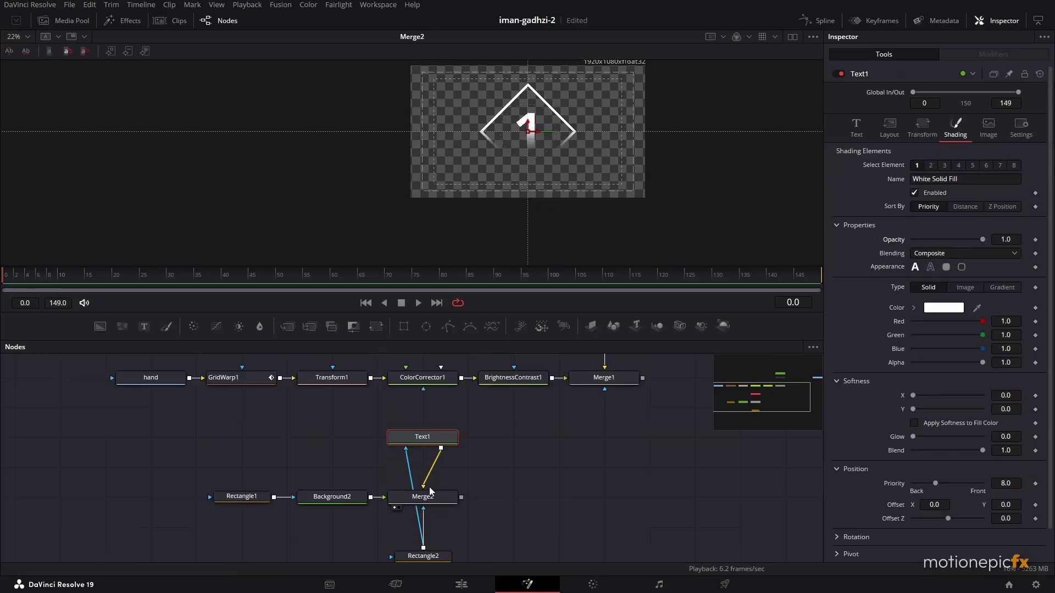
pyautogui.click(431, 500)
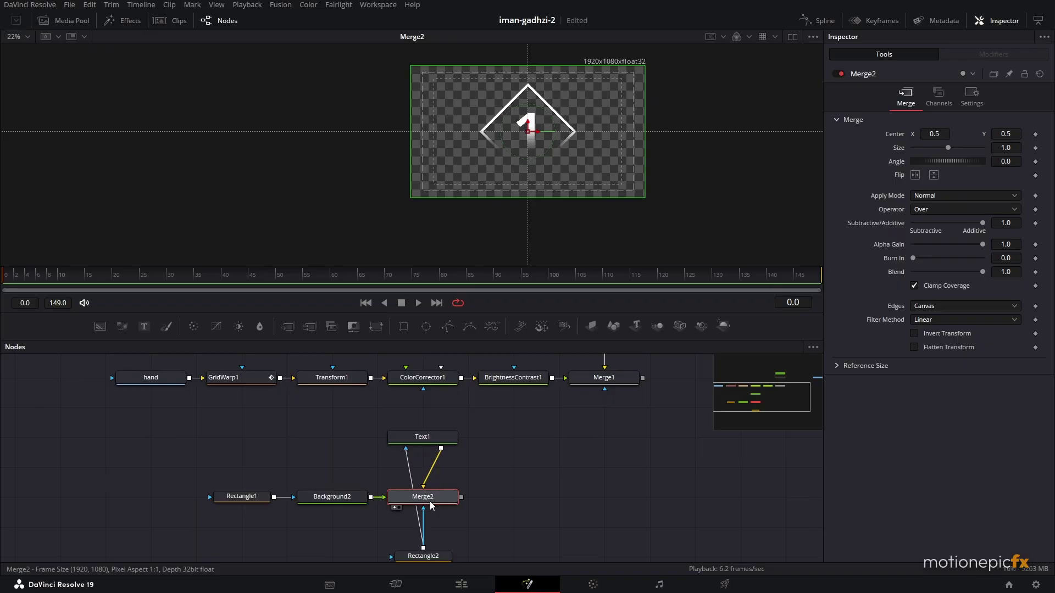
pyautogui.moveTo(540, 483); pyautogui.dragTo(473, 527)
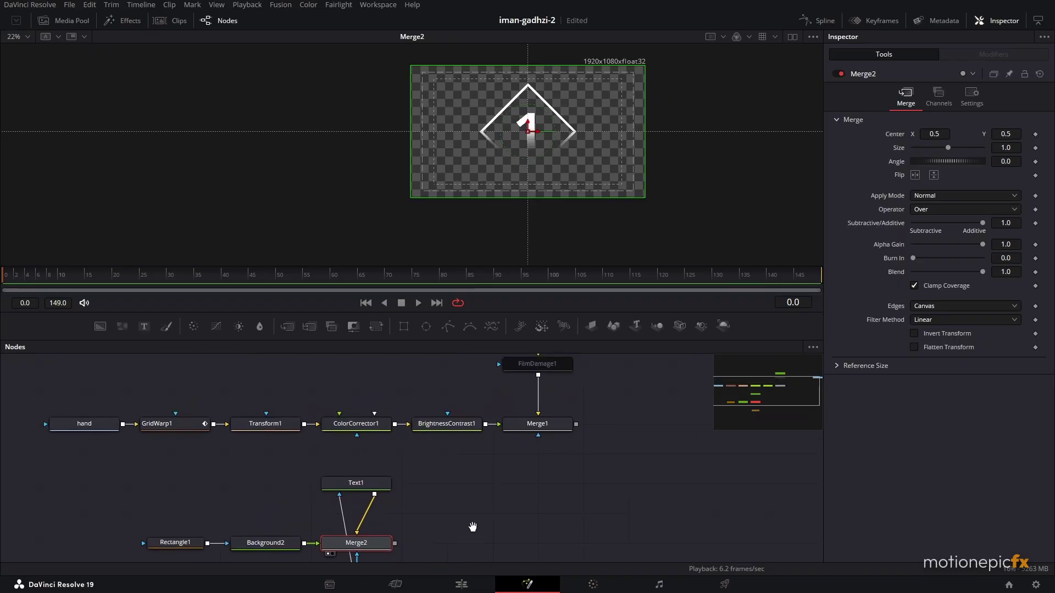
pyautogui.moveTo(504, 485); pyautogui.dragTo(475, 483)
pyautogui.moveTo(353, 538)
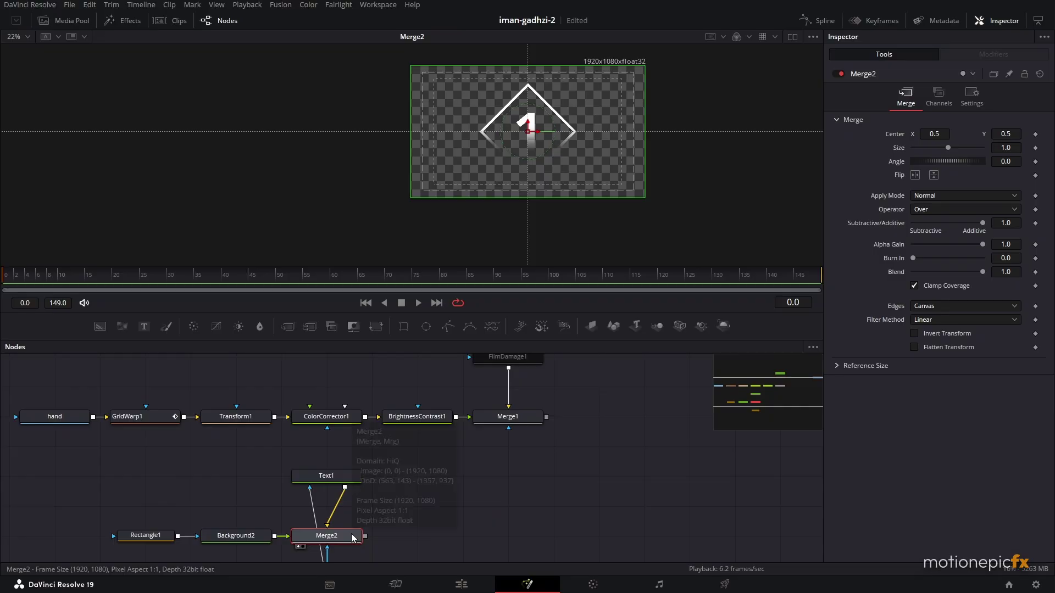
pyautogui.click(521, 421)
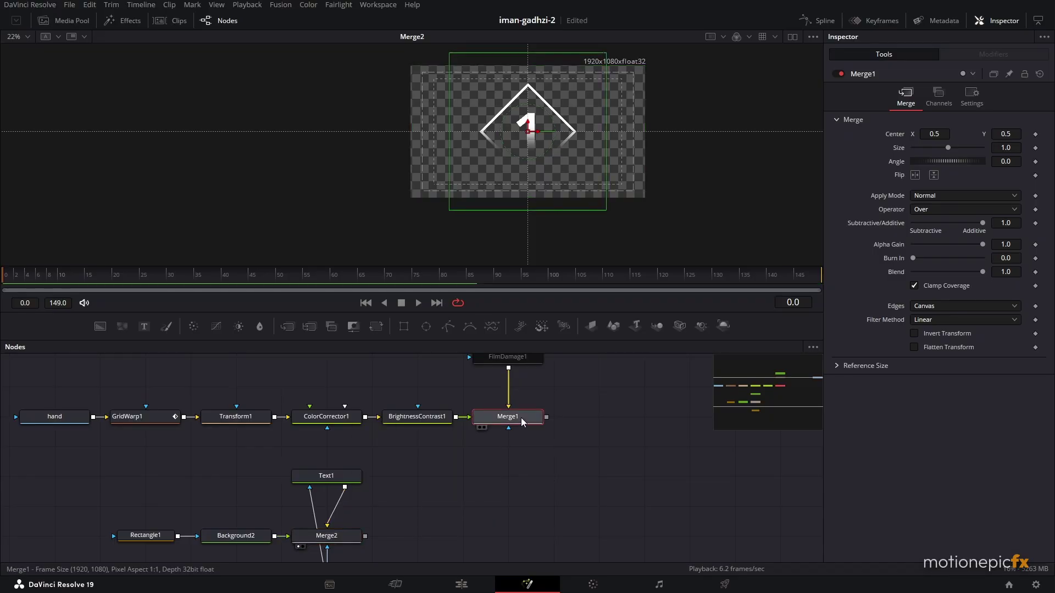
pyautogui.press('Delete')
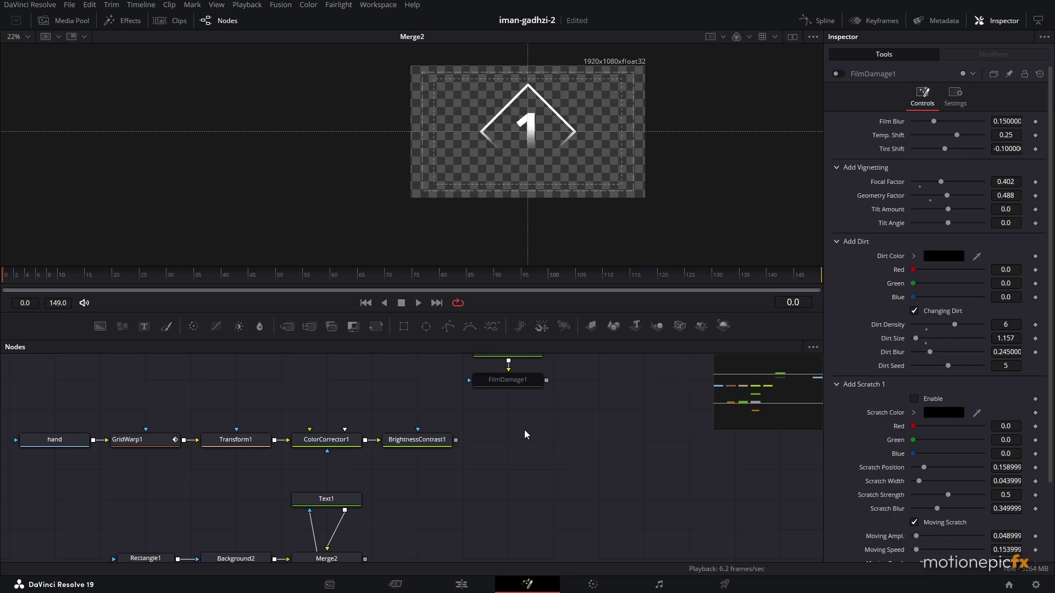
# Search the tool list for "mult" and add a MultiMerge node to the composition.
pyautogui.hotkey('ctrl', 's')
pyautogui.hotkey('shift', 'space')
pyautogui.write('grid')
pyautogui.press('BackSpace')
pyautogui.press('BackSpace')
pyautogui.press('BackSpace')
pyautogui.press('BackSpace')
pyautogui.write('mult')
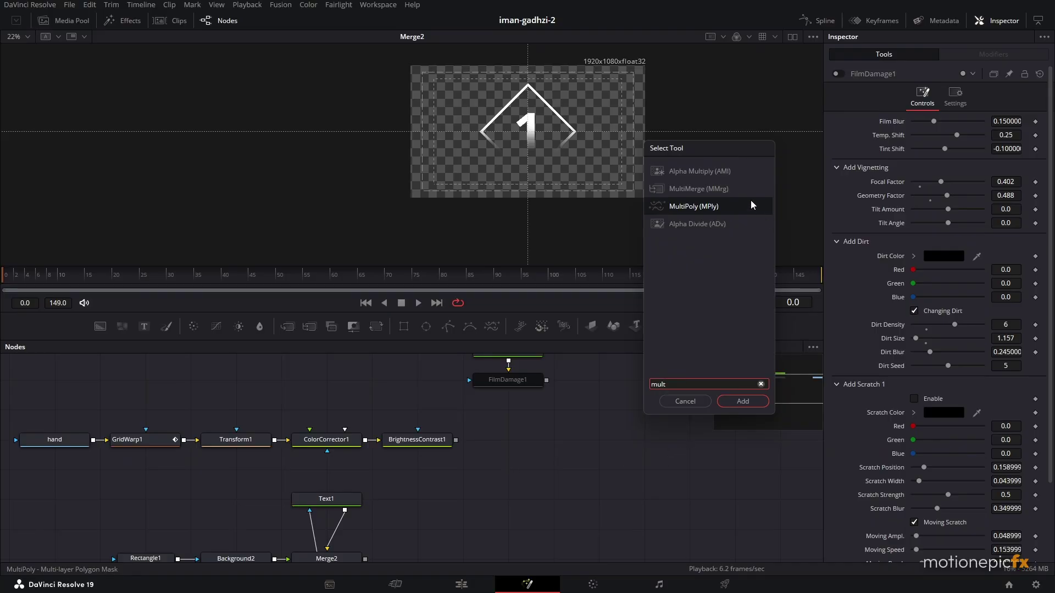
pyautogui.click(715, 188)
pyautogui.click(731, 404)
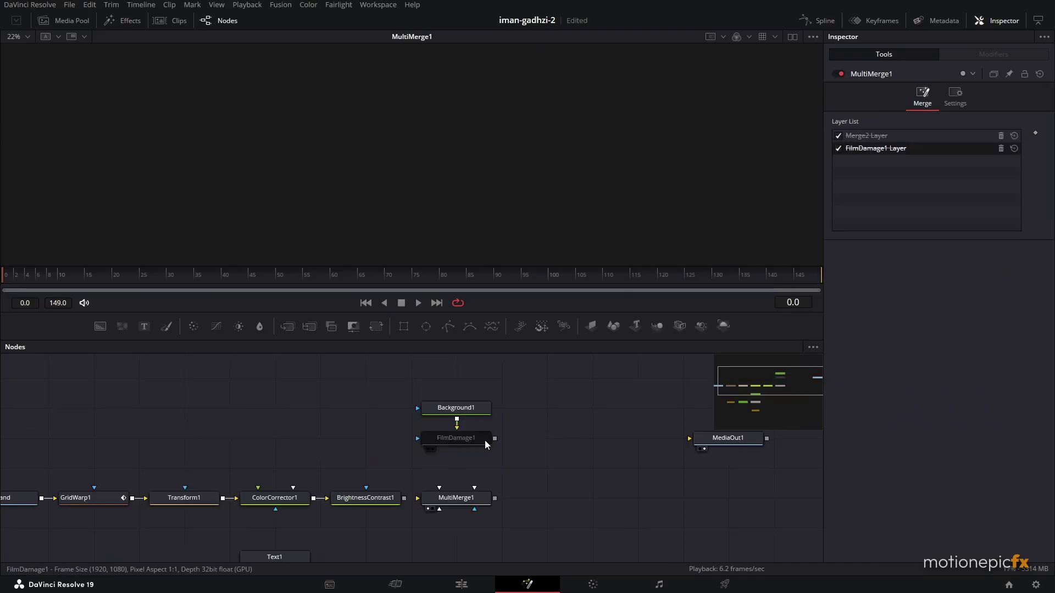
# Connect FilmDamage1 as the background of MultiMerge1, and feed BrightnessContrast1 and Merge2 into it as layers.
pyautogui.moveTo(493, 440); pyautogui.dragTo(417, 499)
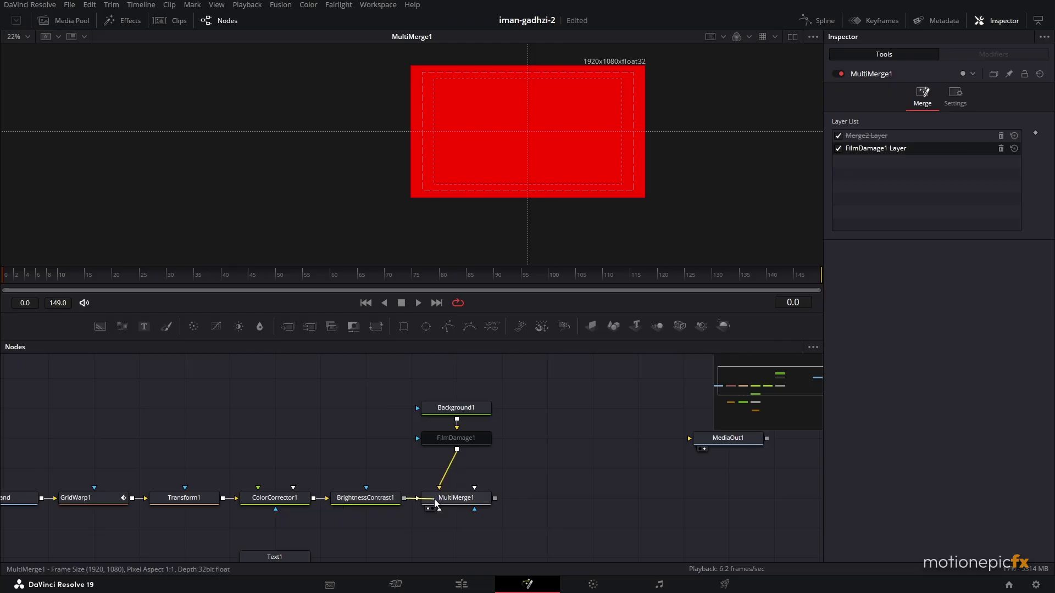
pyautogui.scroll(-2, 423, 500)
pyautogui.moveTo(313, 551); pyautogui.dragTo(455, 431)
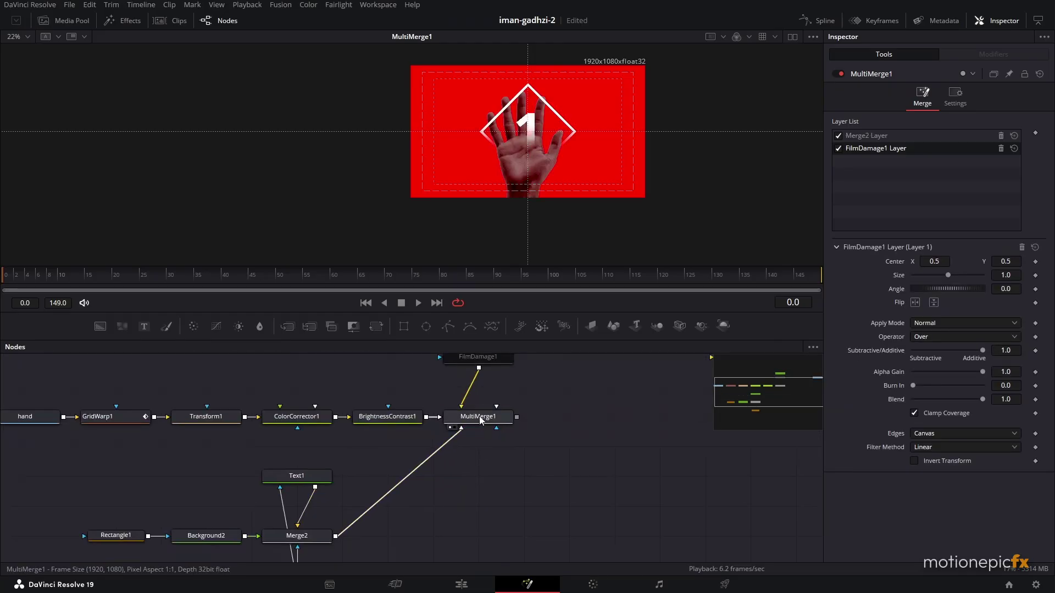
# Move the Merge2 layer below the FilmDamage1 layer in MultiMerge1 so the numbered diamond sits behind the hand.
pyautogui.click(455, 431)
pyautogui.scroll(2, 515, 101)
pyautogui.scroll(2, 515, 100)
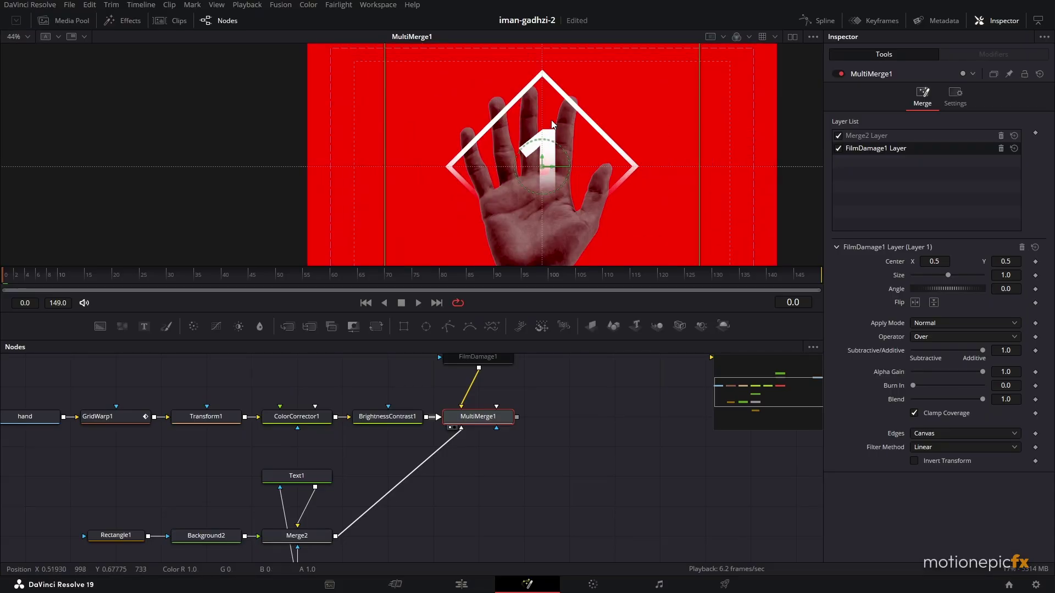
pyautogui.moveTo(858, 137); pyautogui.dragTo(866, 156)
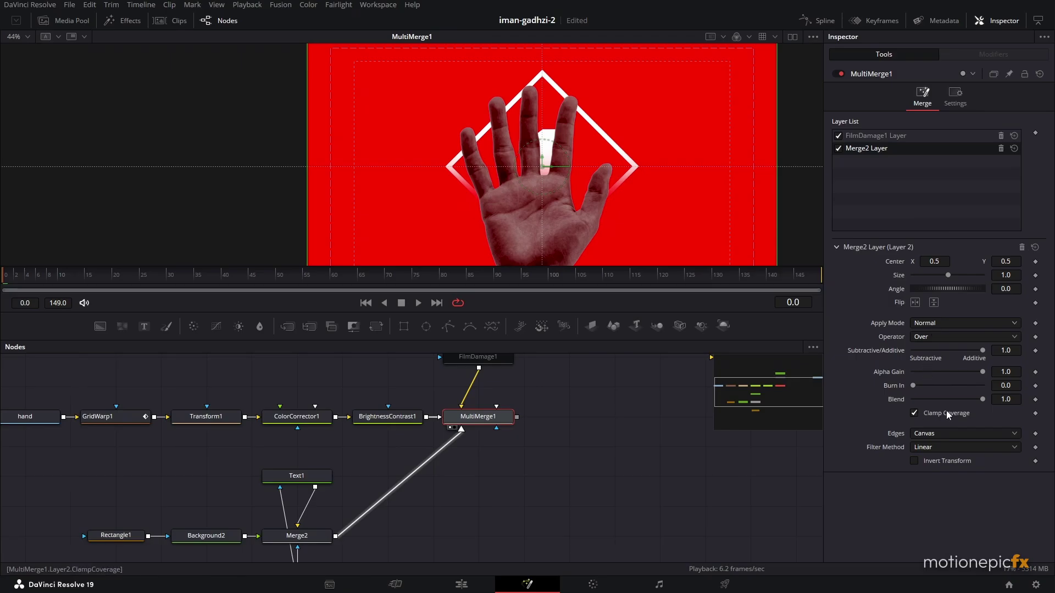
# At frame 20, lower the Merge2 layer's Blend to 0.0 and keyframe it.
pyautogui.moveTo(982, 401)
pyautogui.mouseDown()
pyautogui.moveTo(903, 393)
pyautogui.moveTo(984, 394)
pyautogui.mouseUp()
pyautogui.click(101, 280)
pyautogui.moveTo(101, 280); pyautogui.dragTo(115, 277)
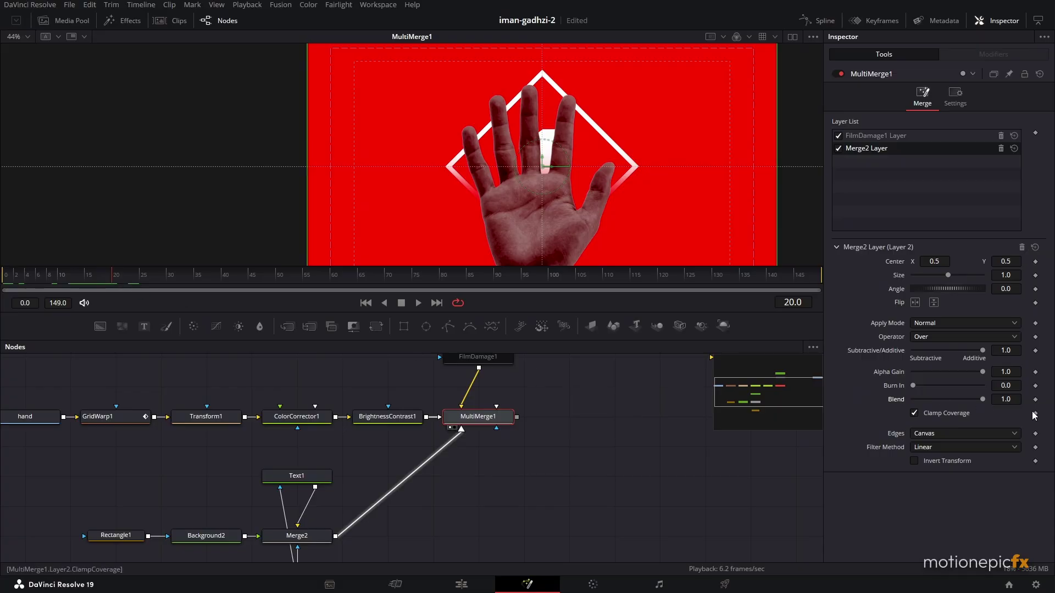
pyautogui.moveTo(973, 397); pyautogui.dragTo(927, 406)
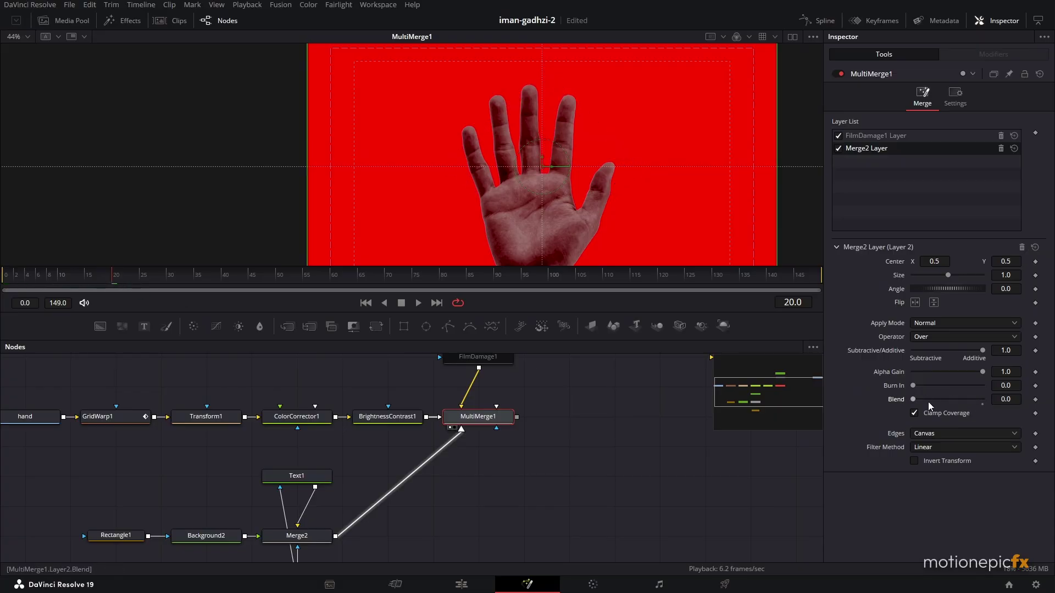
pyautogui.click(1036, 401)
# At frame 50, raise the Merge2 layer's Blend to 1.0 and scrub through the fade-in.
pyautogui.click(123, 274)
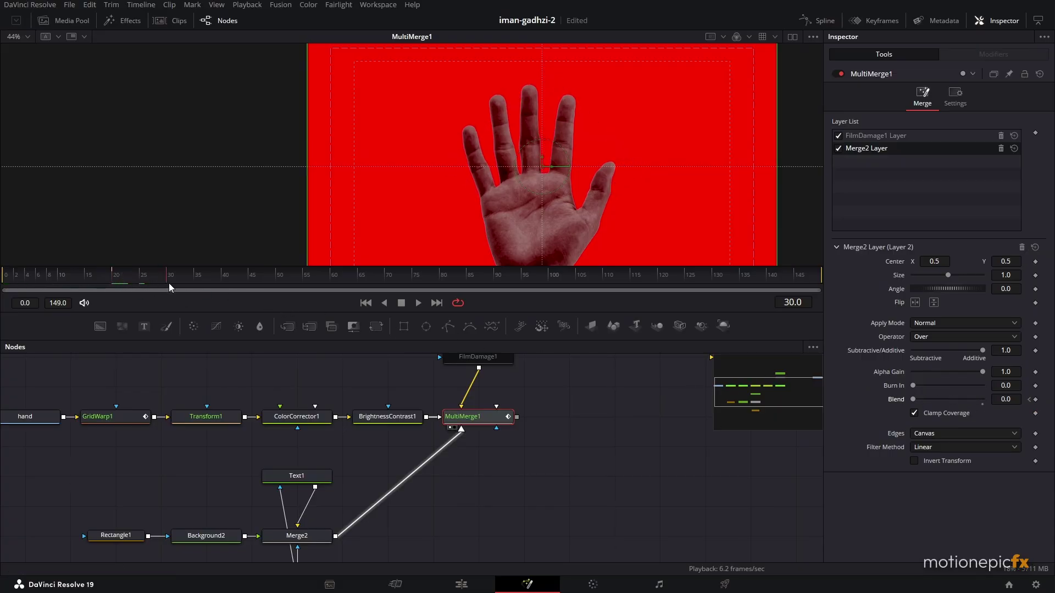
pyautogui.moveTo(169, 282); pyautogui.dragTo(276, 281)
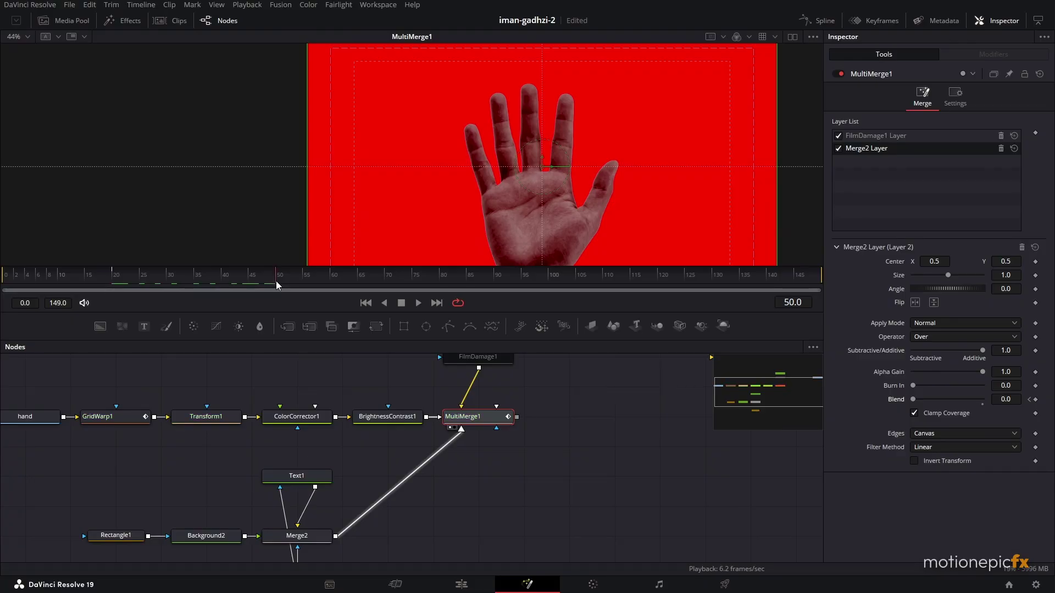
pyautogui.moveTo(913, 399); pyautogui.dragTo(982, 399)
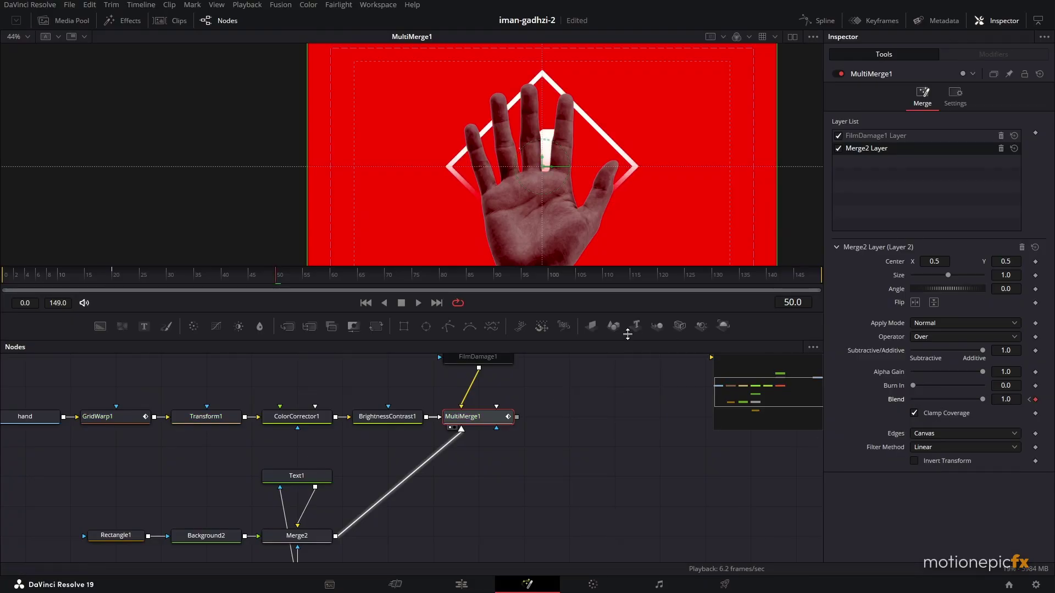
pyautogui.moveTo(112, 274); pyautogui.dragTo(297, 285)
# Duplicate the numbered diamond's node group below the original and connect the copy, Merge2_1, to MultiMerge1.
pyautogui.scroll(-2, 487, 479)
pyautogui.moveTo(94, 414); pyautogui.dragTo(309, 542)
pyautogui.scroll(-3, 345, 454)
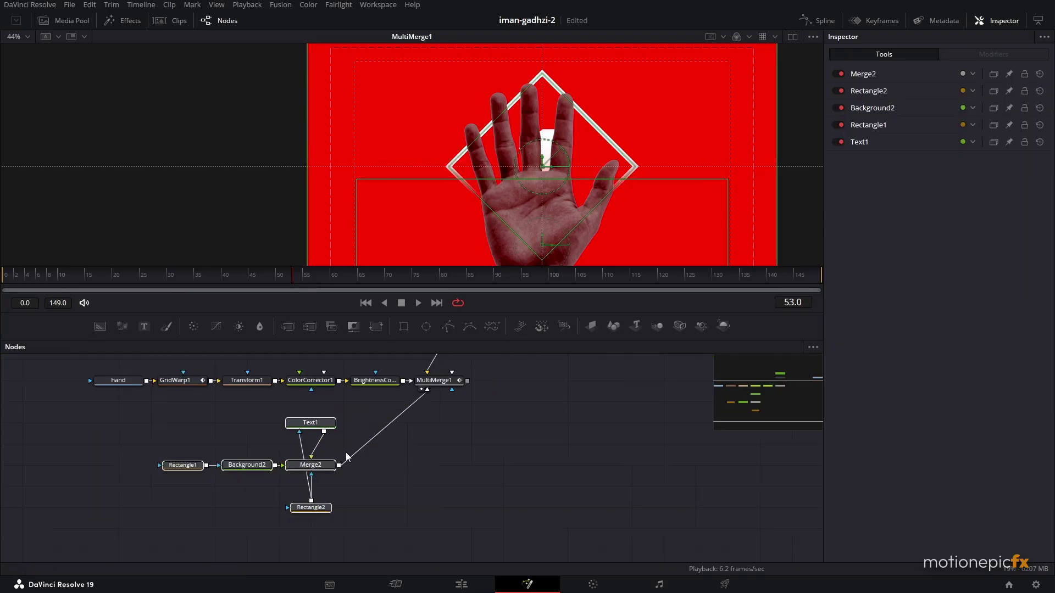
pyautogui.moveTo(357, 493); pyautogui.dragTo(383, 411)
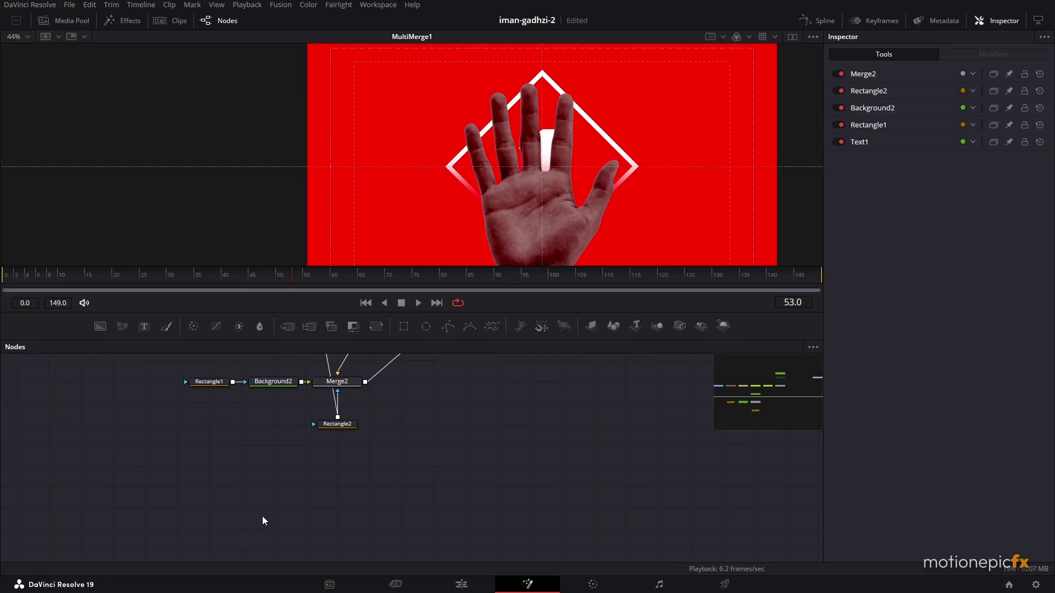
pyautogui.hotkey('ctrl', 'v')
pyautogui.moveTo(331, 510); pyautogui.dragTo(477, 431)
pyautogui.scroll(-3, 484, 465)
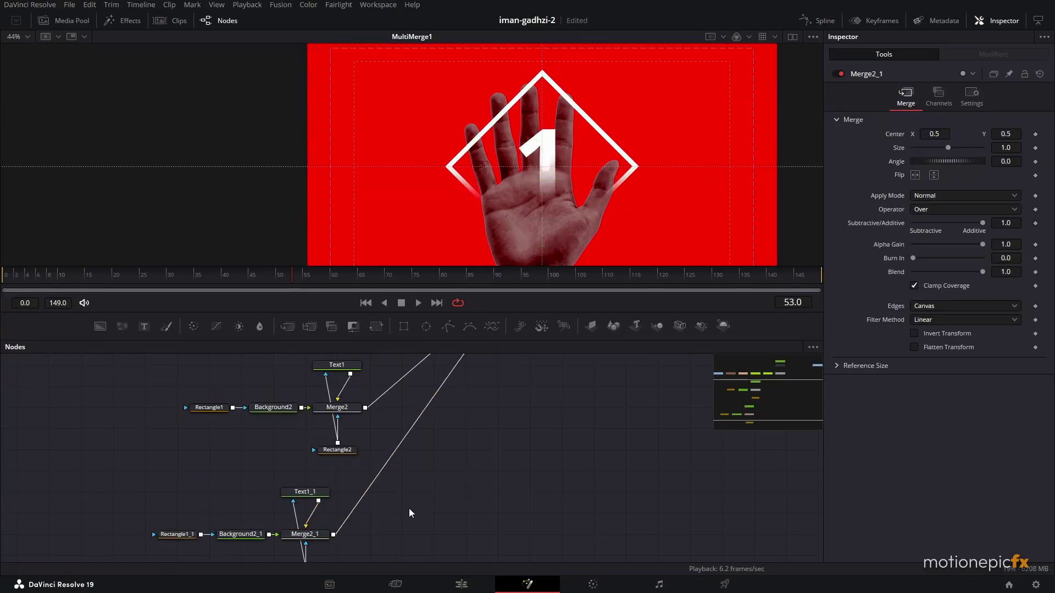
# Change the text of Text1_1 to 2.
pyautogui.click(300, 492)
pyautogui.click(855, 192)
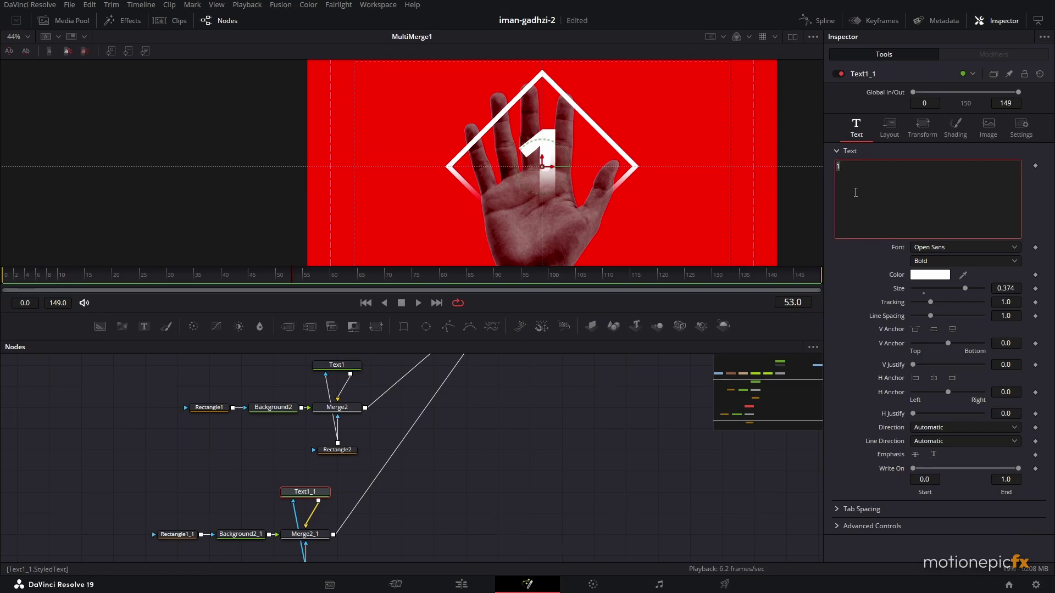
pyautogui.write('2')
# Hide the Merge2_1 layer of MultiMerge1 and rename the Merge2 layer to num1.
pyautogui.scroll(5, 476, 461)
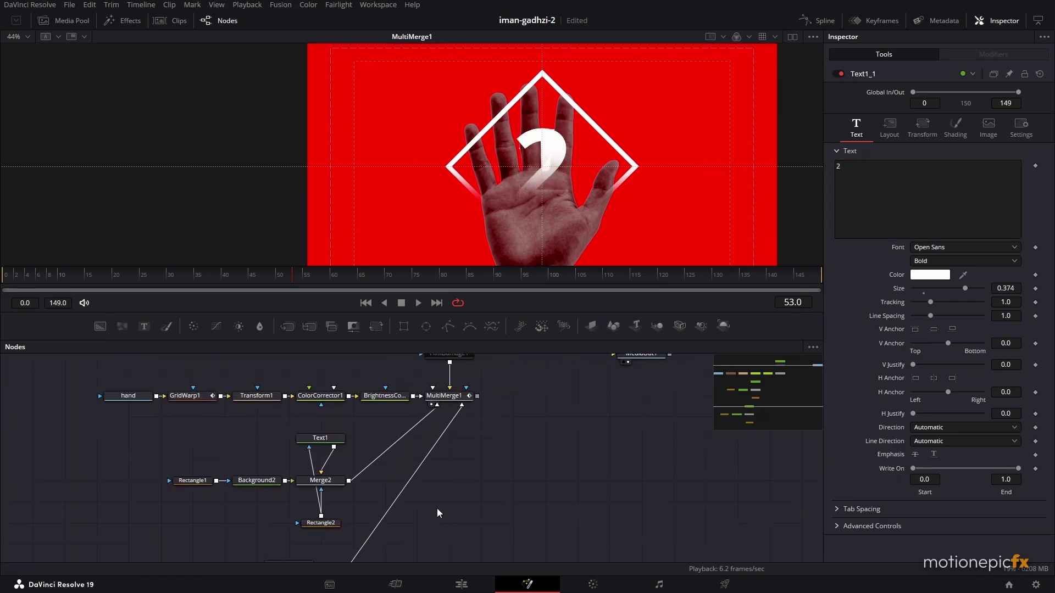
pyautogui.click(432, 428)
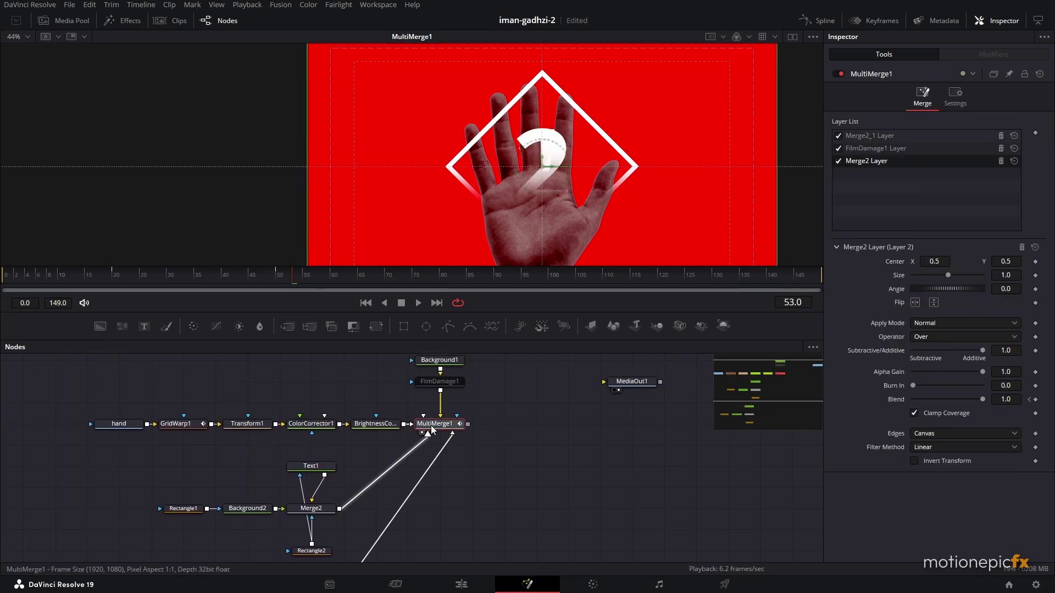
pyautogui.scroll(2, 331, 504)
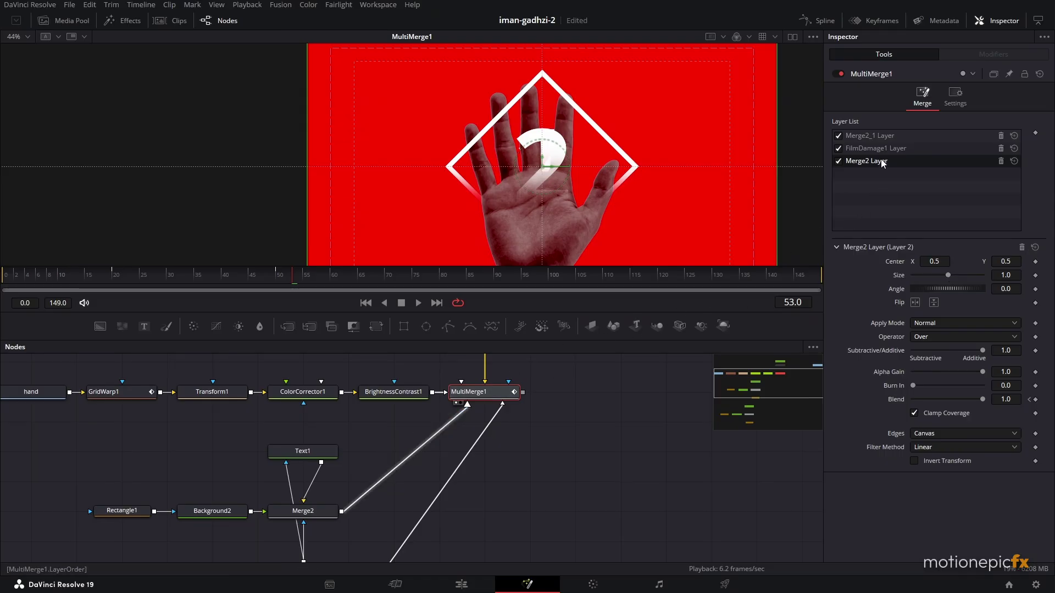
pyautogui.click(838, 136)
pyautogui.click(838, 161)
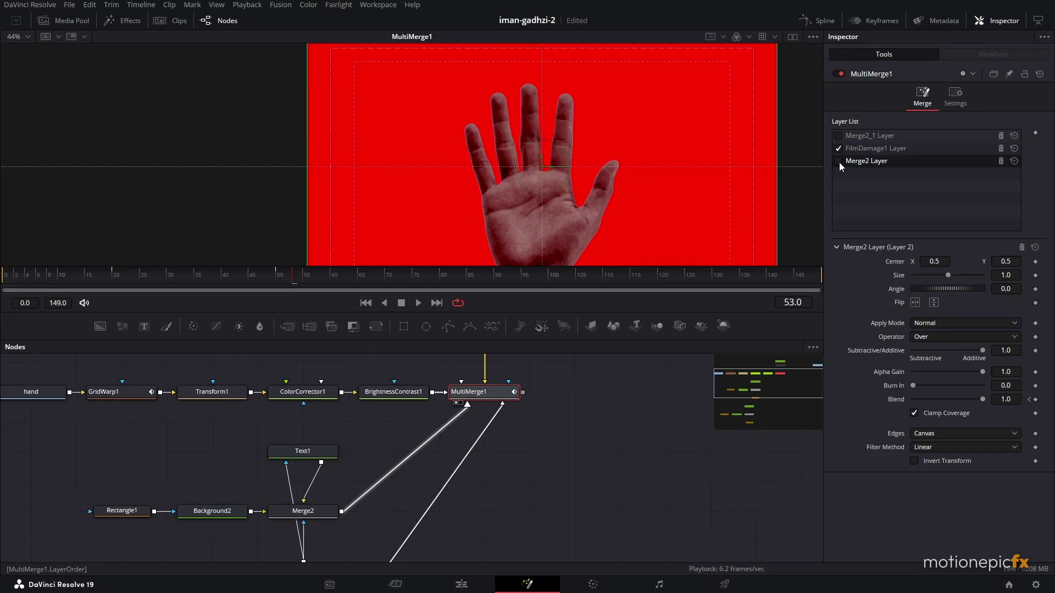
pyautogui.click(838, 162)
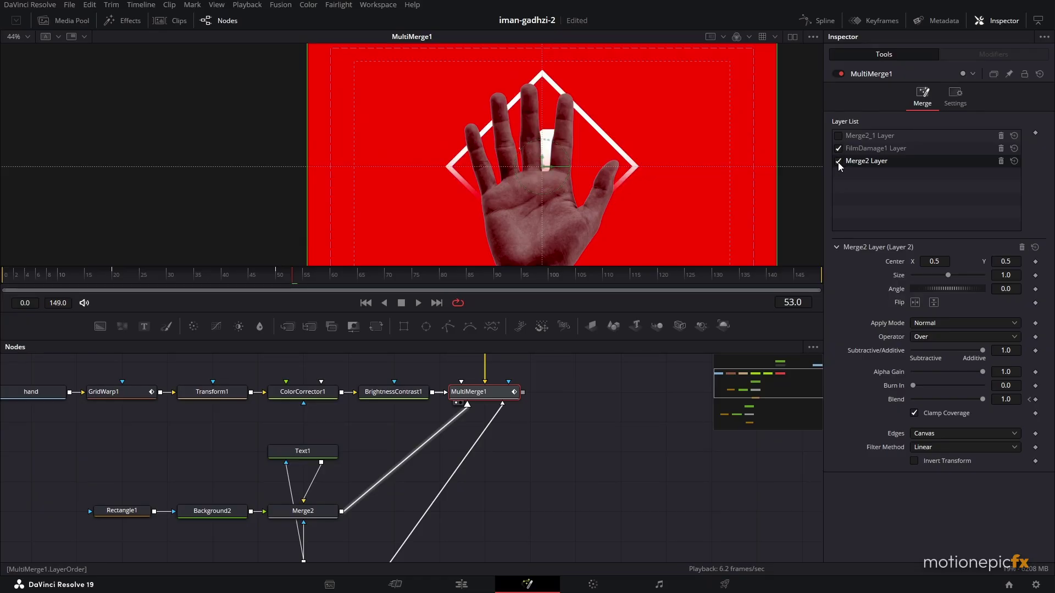
pyautogui.doubleClick(873, 162)
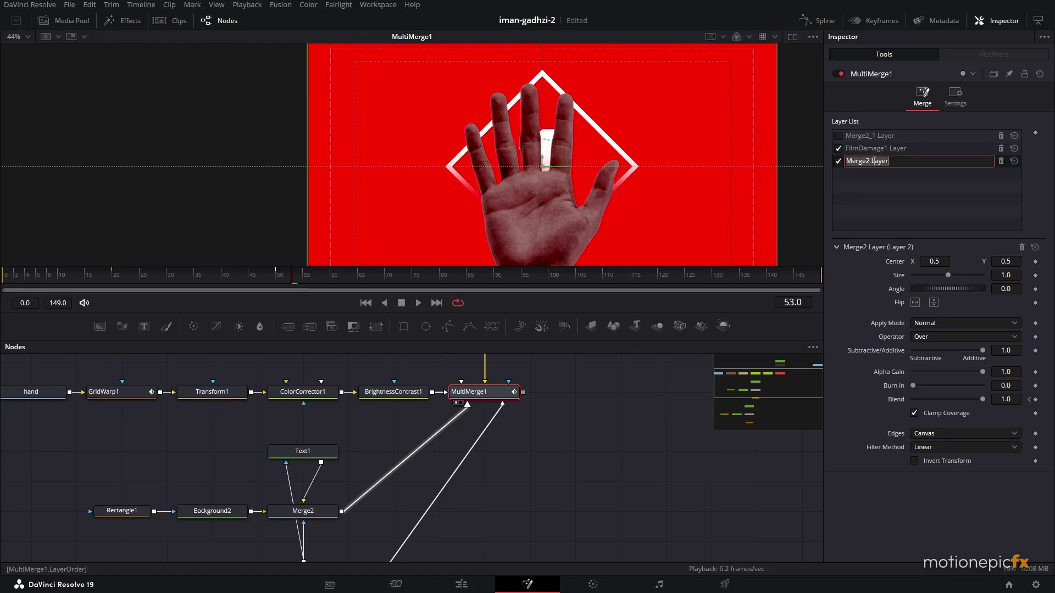
pyautogui.write('num1')
pyautogui.press('Return')
# Set the num1 layer's size to 0.3 and its centre Y to 0.854, placing it above the middle finger.
pyautogui.moveTo(947, 275); pyautogui.dragTo(928, 272)
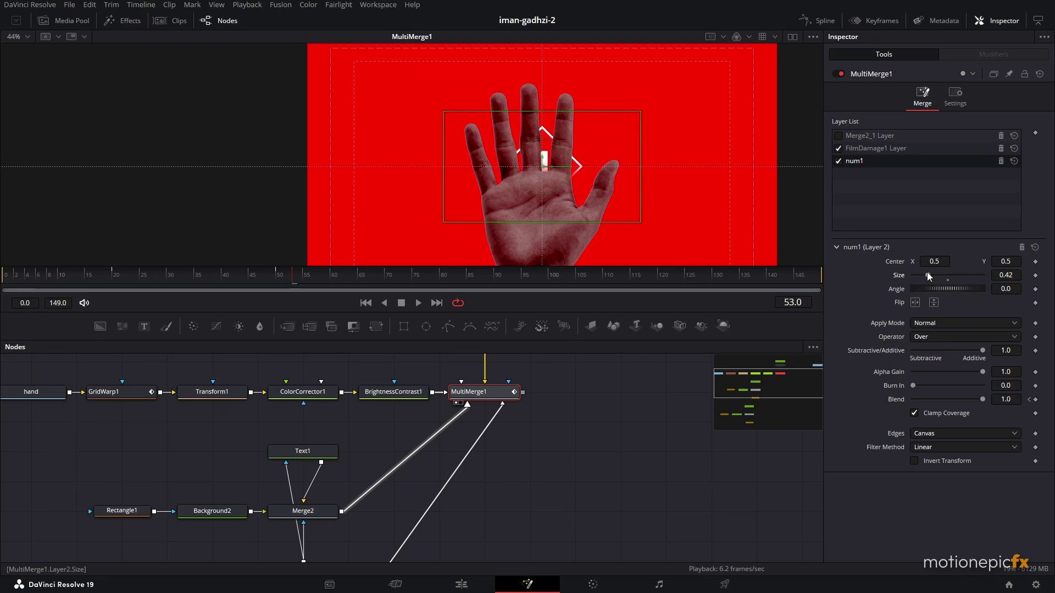
pyautogui.moveTo(1004, 262)
pyautogui.mouseDown()
pyautogui.moveTo(1049, 261)
pyautogui.moveTo(1013, 277)
pyautogui.mouseUp()
pyautogui.write('.3')
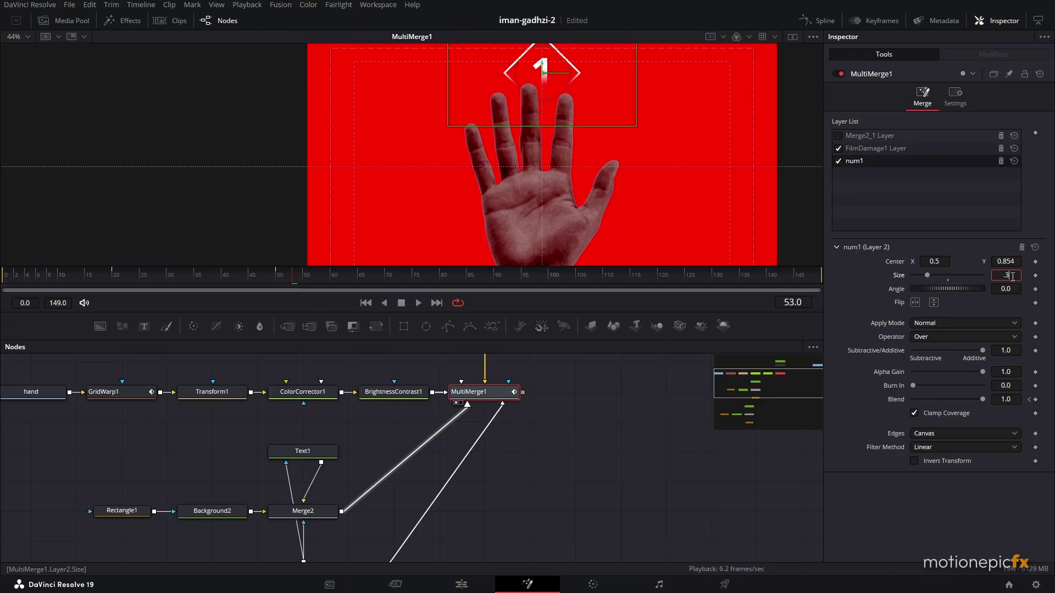
pyautogui.press('Tab')
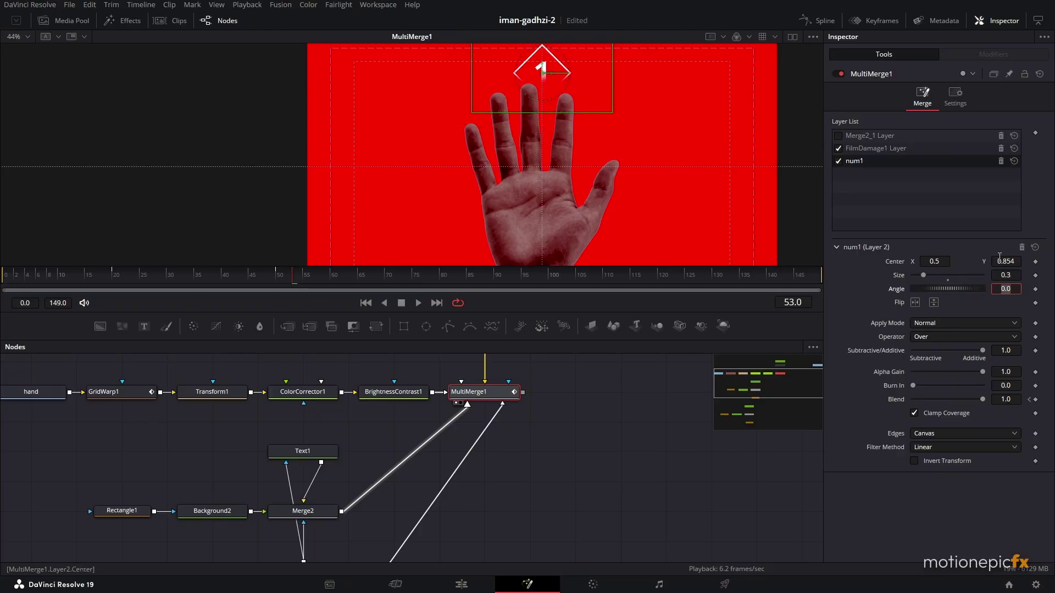
pyautogui.moveTo(477, 122); pyautogui.dragTo(492, 156)
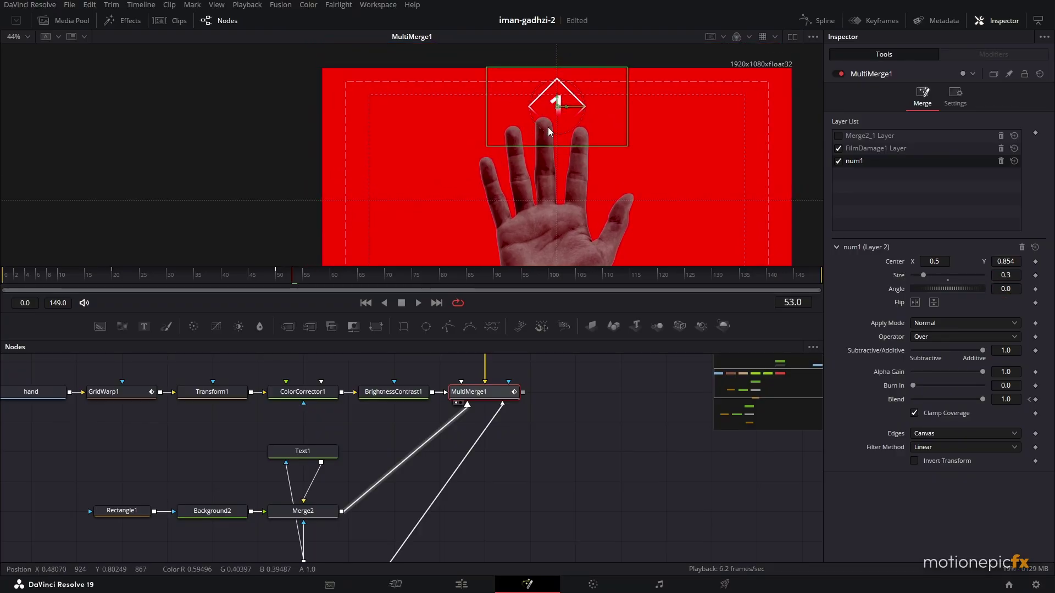
pyautogui.click(519, 469)
pyautogui.scroll(-5, 519, 469)
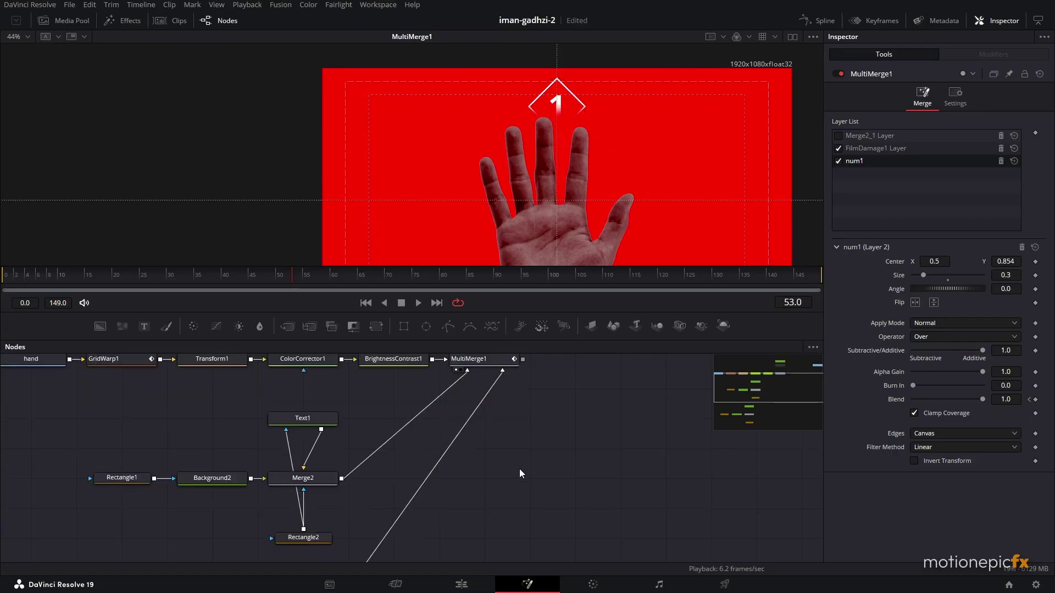
# Show the Merge2_1 layer of MultiMerge1 again and rename it to num2.
pyautogui.scroll(5, 407, 490)
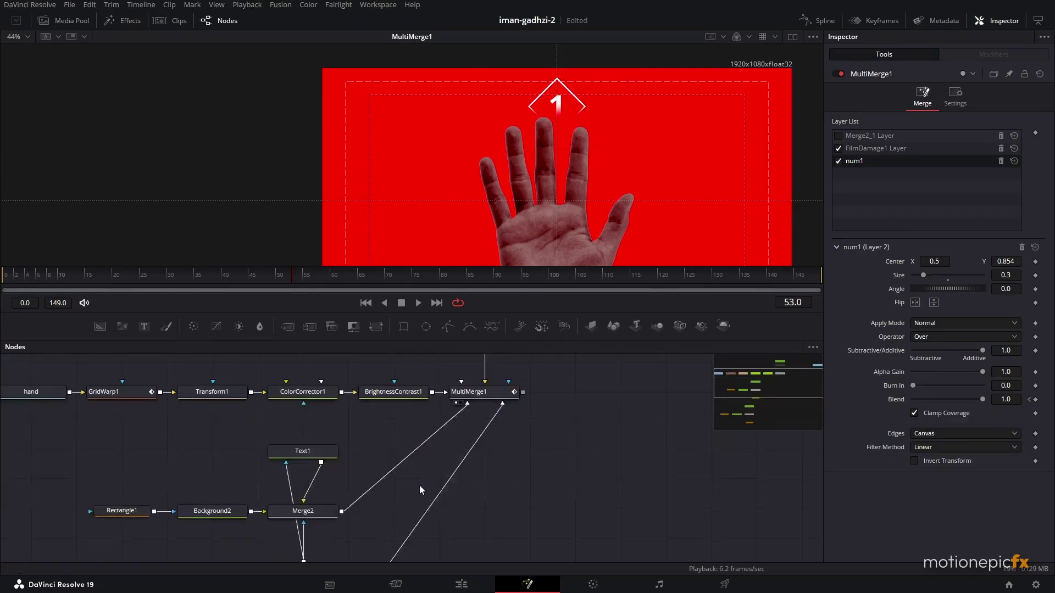
pyautogui.click(479, 393)
pyautogui.click(839, 136)
pyautogui.click(859, 134)
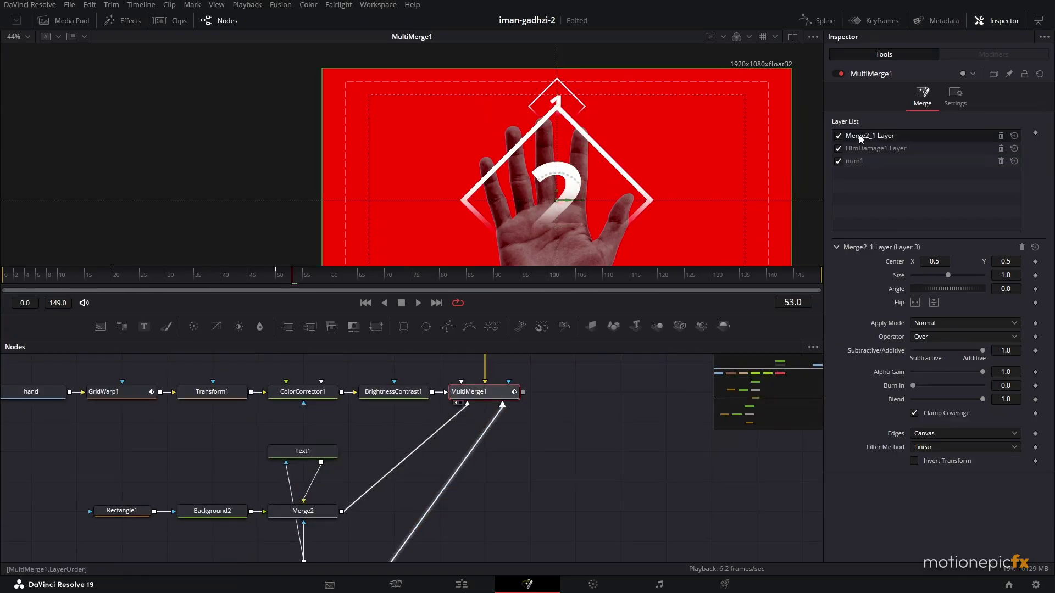
pyautogui.click(859, 134)
pyautogui.write('num2')
pyautogui.press('Return')
# Set the num2 layer's size to 0.3 and centre to X 0.333, Y 0.757, and order it below the FilmDamage1 layer.
pyautogui.click(1011, 275)
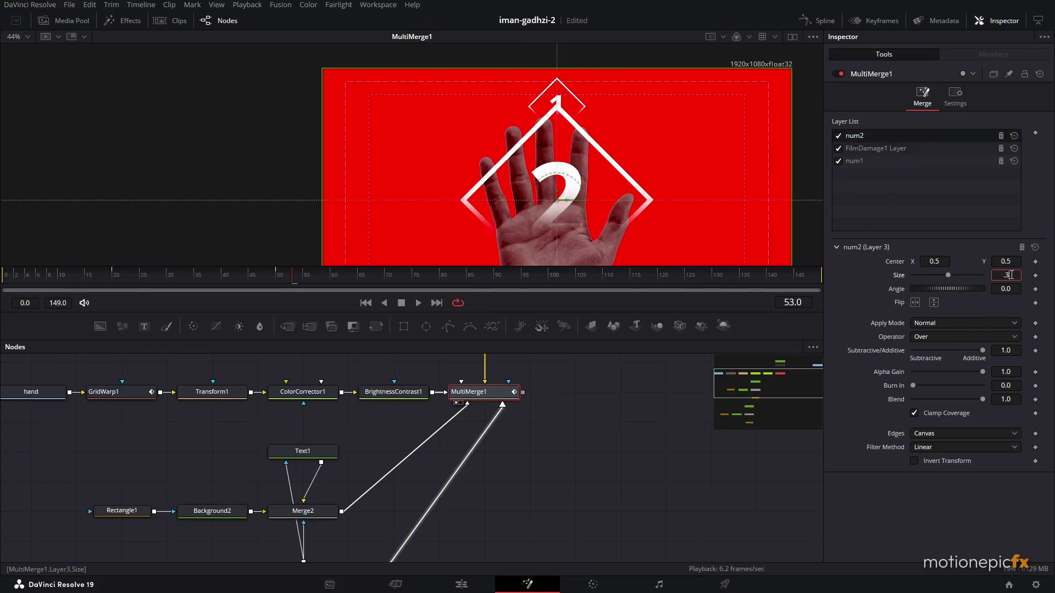
pyautogui.write('.3')
pyautogui.press('Tab')
pyautogui.click(941, 261)
pyautogui.write('.333')
pyautogui.press('Return')
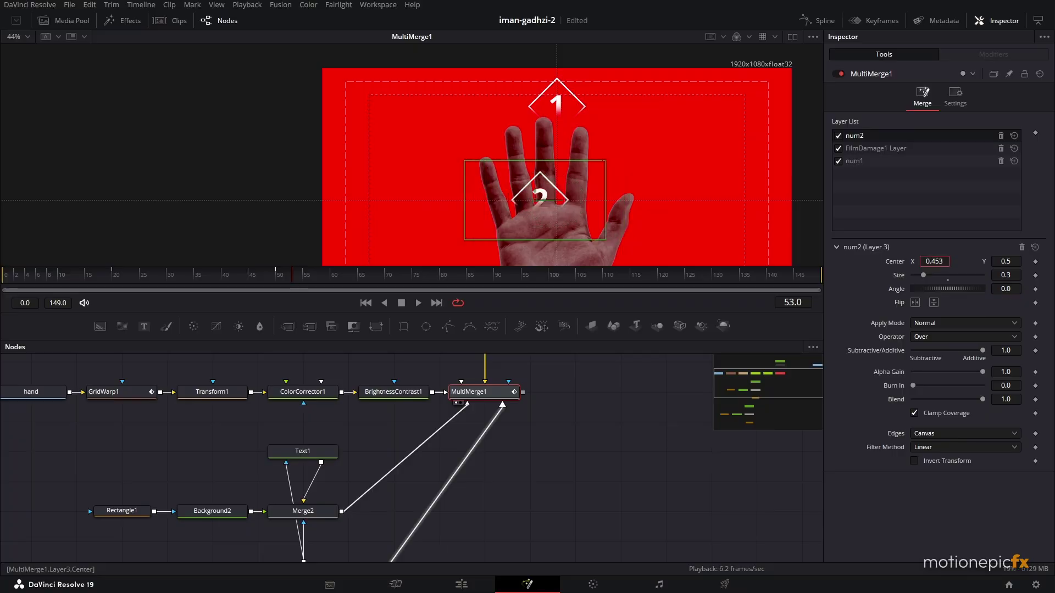
pyautogui.moveTo(1004, 263)
pyautogui.mouseDown()
pyautogui.moveTo(1052, 263)
pyautogui.moveTo(1015, 264)
pyautogui.mouseUp()
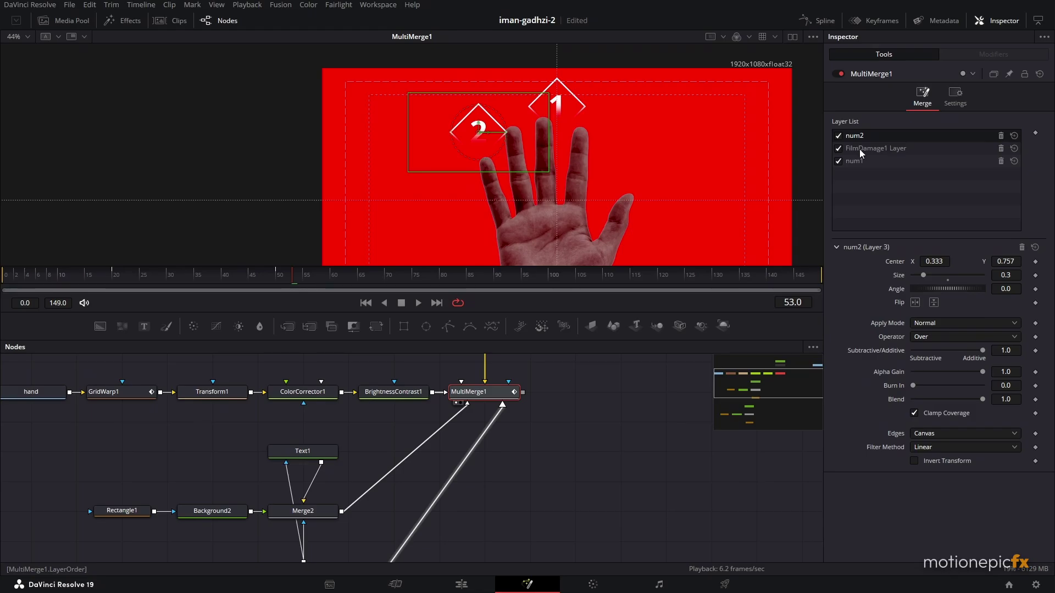
pyautogui.moveTo(859, 149)
pyautogui.mouseDown()
pyautogui.moveTo(861, 127)
pyautogui.moveTo(856, 150)
pyautogui.mouseUp()
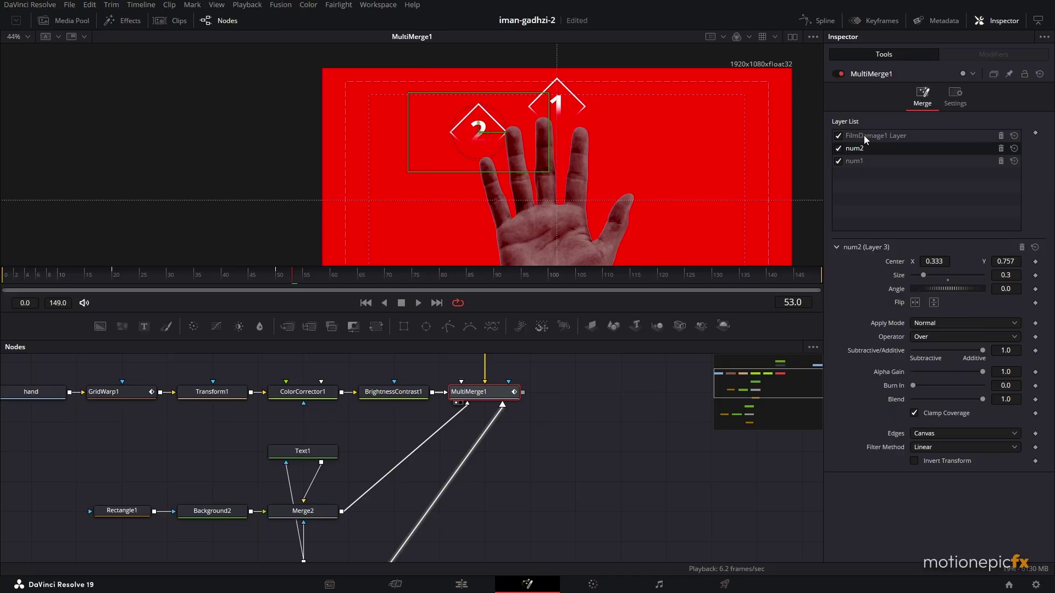
# Duplicate the number 2 diamond node group below the original and connect the copy's Merge2_1_1 to MultiMerge1.
pyautogui.scroll(-5, 117, 436)
pyautogui.moveTo(141, 442); pyautogui.dragTo(198, 459)
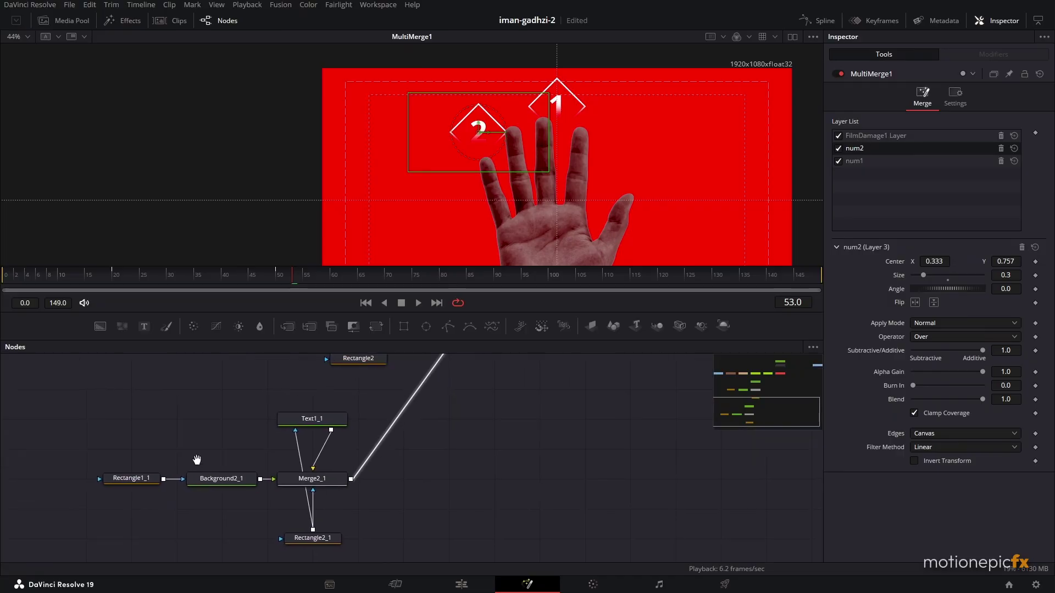
pyautogui.moveTo(102, 406); pyautogui.dragTo(364, 542)
pyautogui.scroll(-4, 347, 480)
pyautogui.scroll(-2, 347, 484)
pyautogui.hotkey('ctrl', 'v')
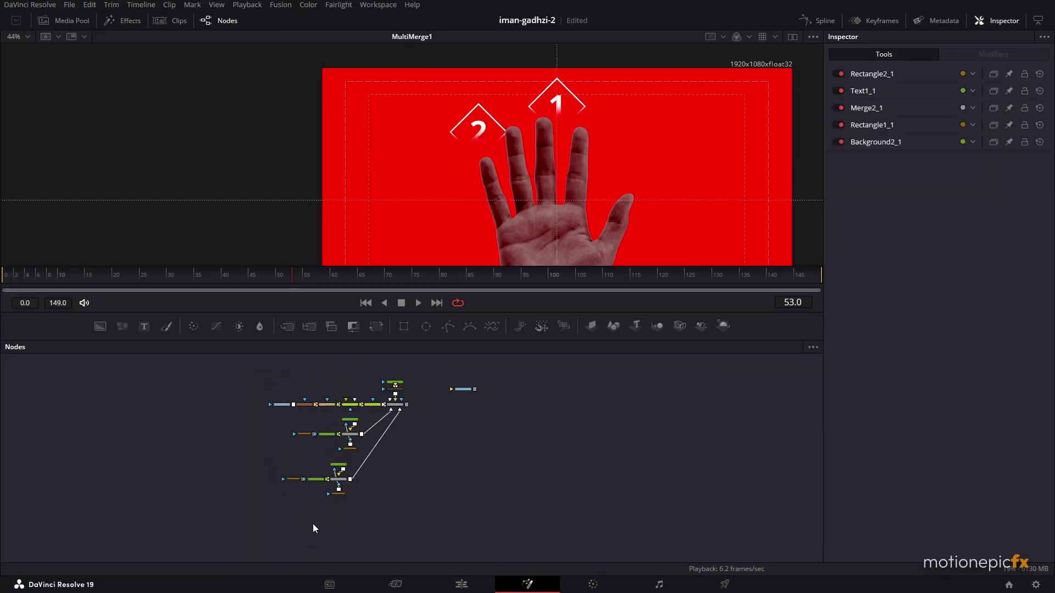
pyautogui.click(321, 530)
pyautogui.moveTo(328, 531); pyautogui.dragTo(407, 491)
pyautogui.scroll(3, 374, 542)
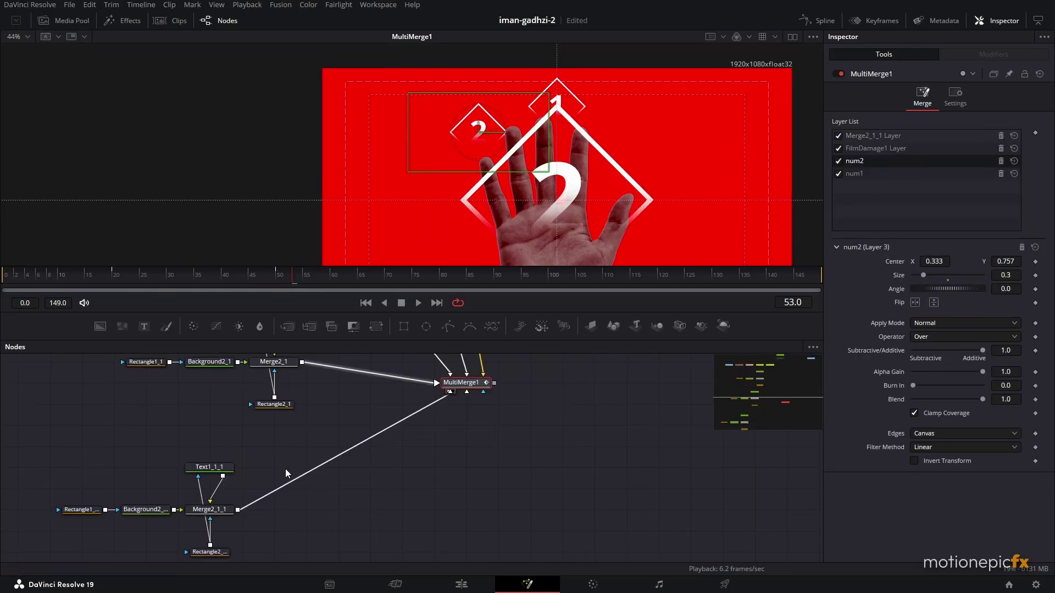
# Order the Merge2_1_1 layer below the FilmDamage1 layer and set it up with the name num3 and size 0.3.
pyautogui.click(872, 136)
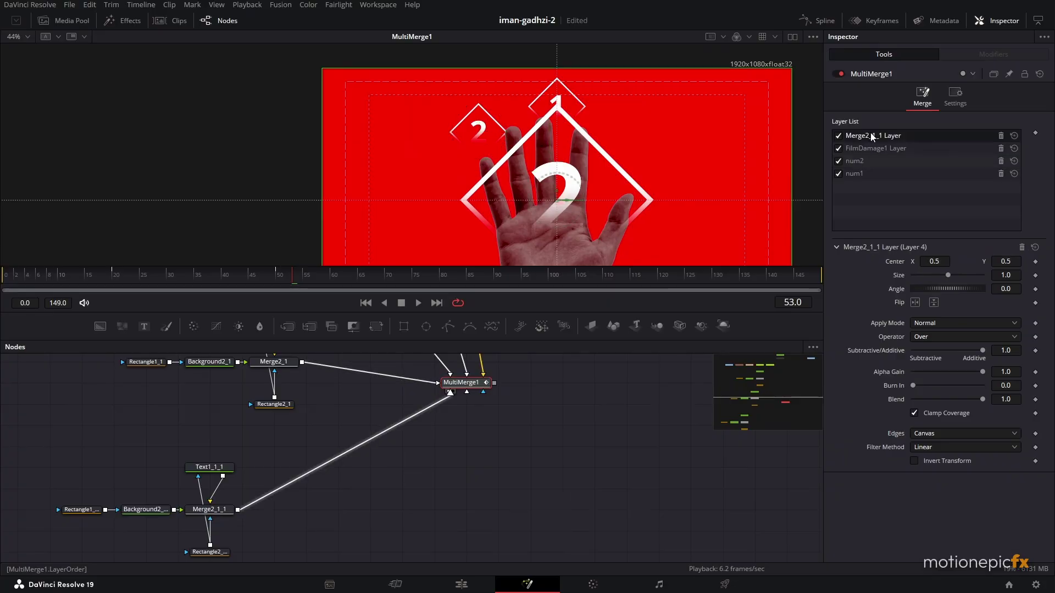
pyautogui.moveTo(870, 137); pyautogui.dragTo(868, 153)
pyautogui.doubleClick(877, 149)
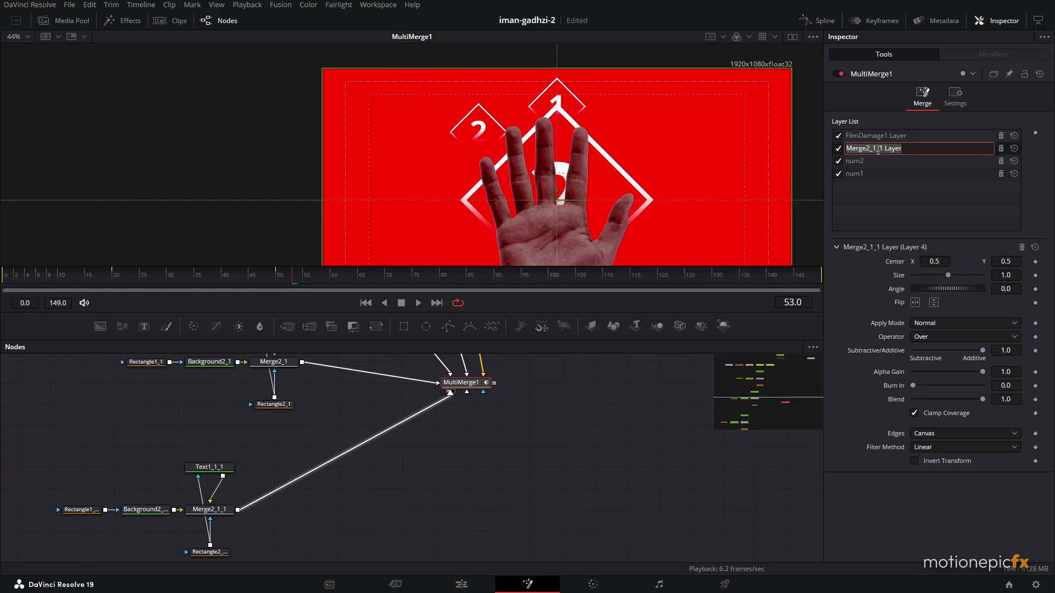
pyautogui.write('num3')
pyautogui.press('Return')
pyautogui.click(1014, 275)
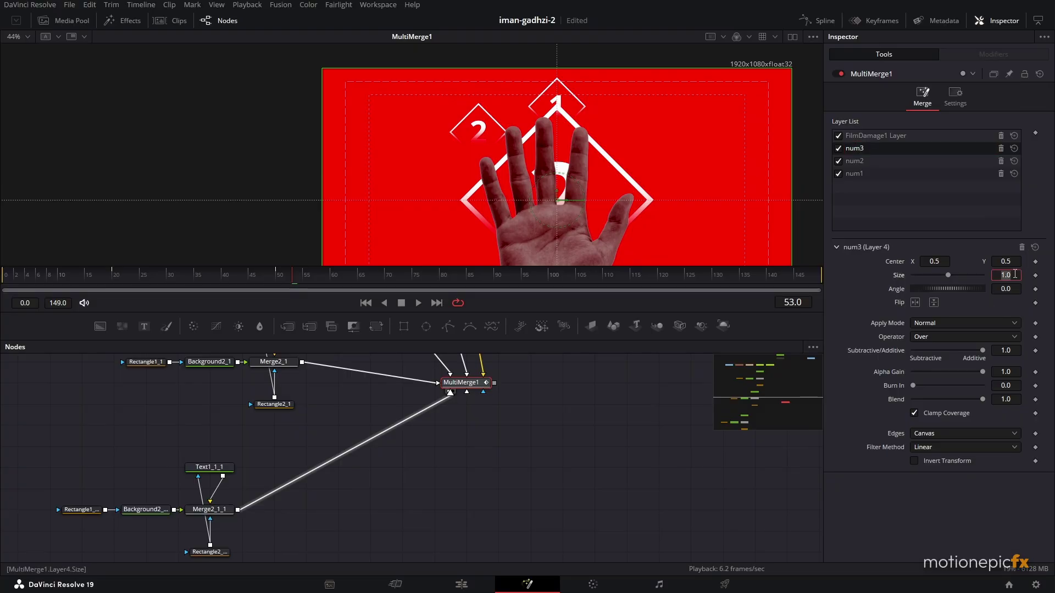
pyautogui.press('Tab')
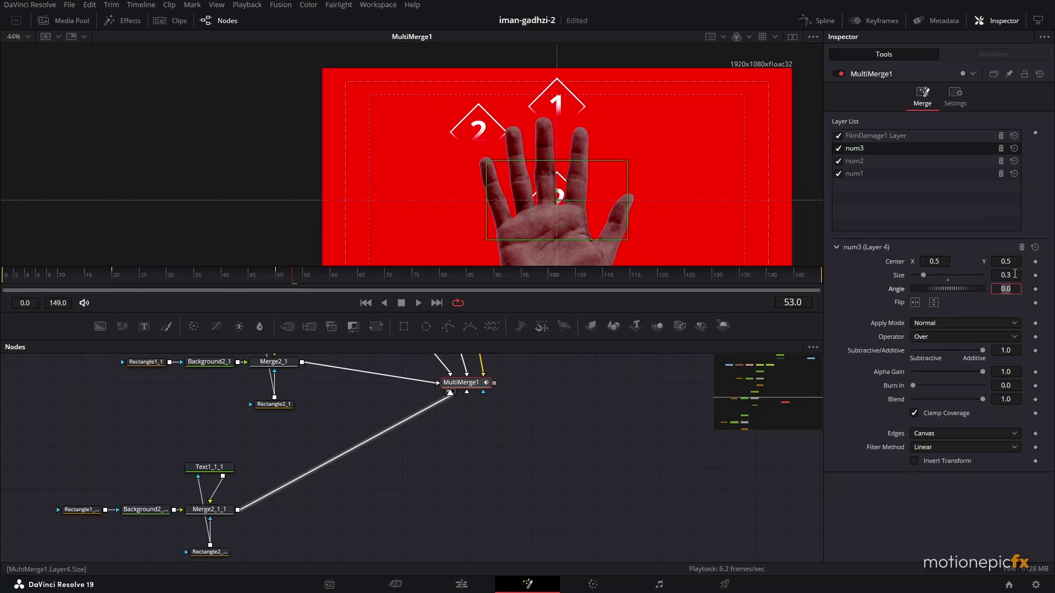
# Change the text of Text1_1_1 to 3 and place the num3 layer above the index finger at about X 0.633, Y 0.725.
pyautogui.click(209, 467)
pyautogui.click(909, 178)
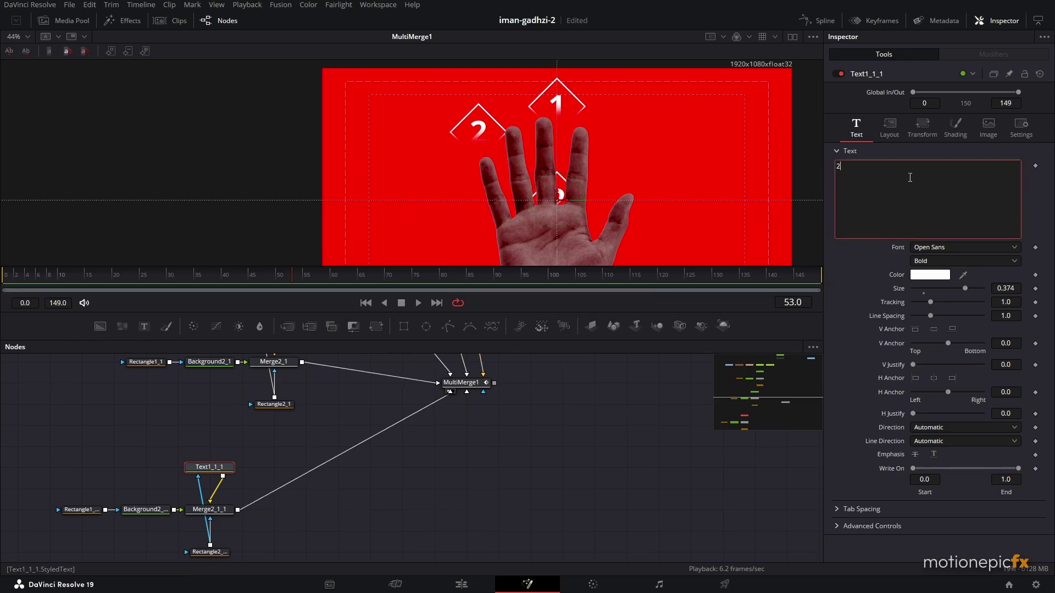
pyautogui.write('3')
pyautogui.click(454, 382)
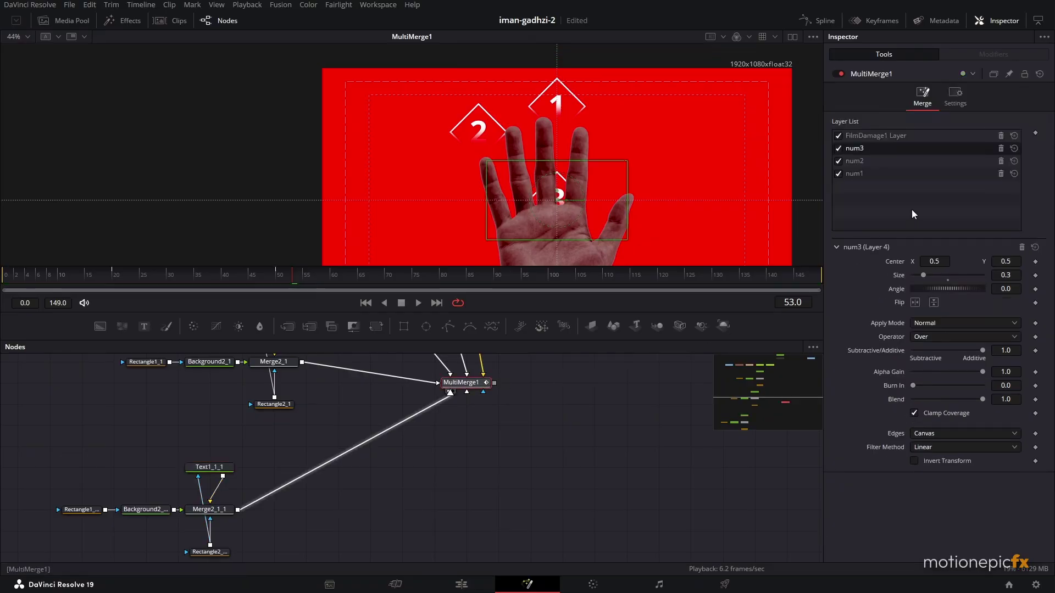
pyautogui.moveTo(557, 203); pyautogui.dragTo(619, 142)
# Duplicate the number 3 diamond node group below the original and connect the copy's Merge2_1_1_1 to MultiMerge1.
pyautogui.scroll(-4, 161, 491)
pyautogui.moveTo(113, 423); pyautogui.dragTo(146, 462)
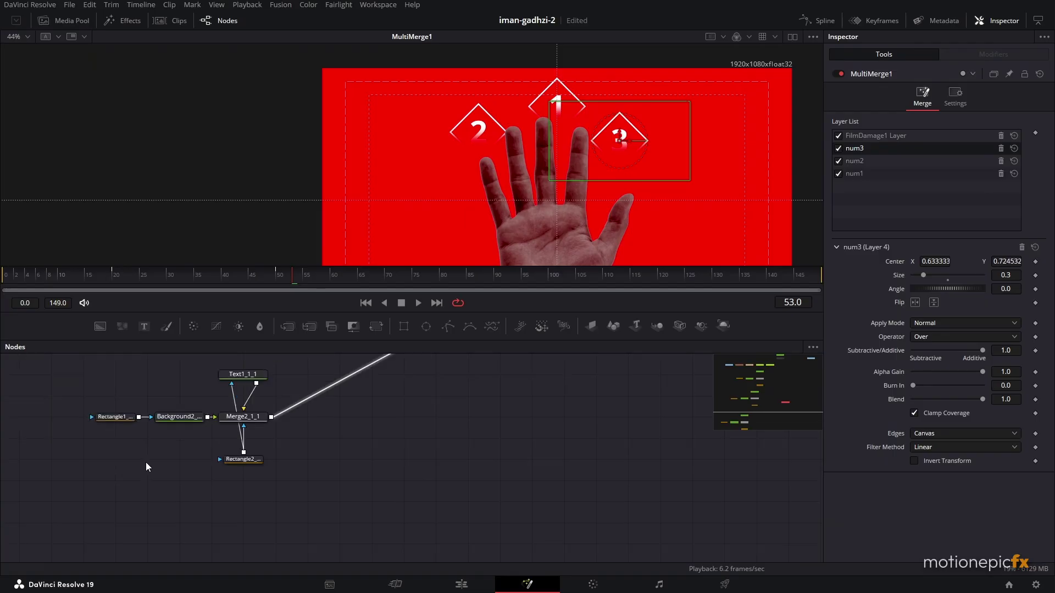
pyautogui.moveTo(80, 377); pyautogui.dragTo(239, 504)
pyautogui.hotkey('ctrl', 'c')
pyautogui.hotkey('ctrl', 'v')
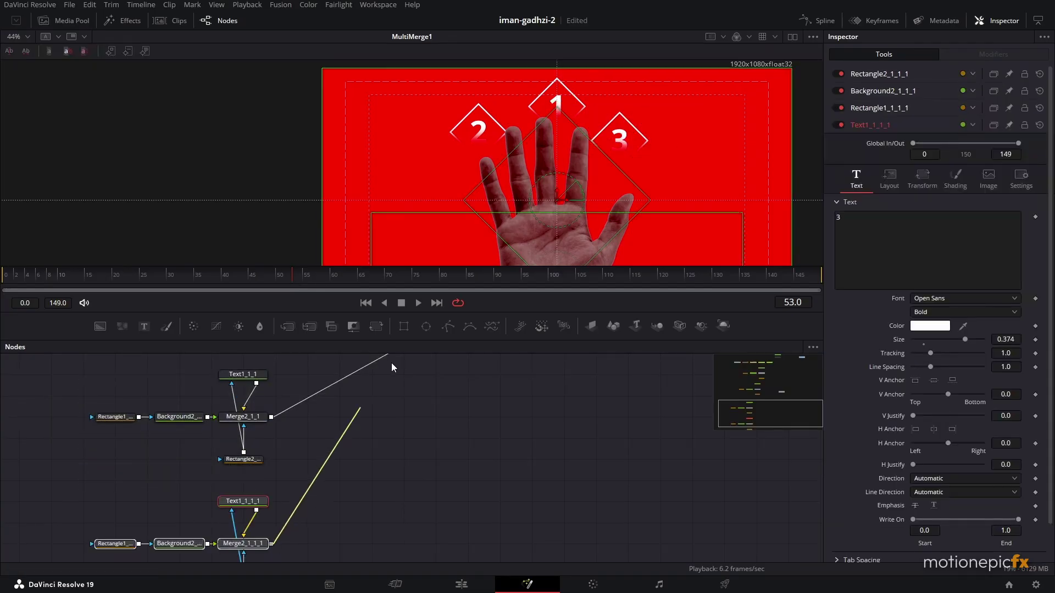
pyautogui.scroll(3, 391, 362)
pyautogui.moveTo(500, 461); pyautogui.dragTo(508, 448)
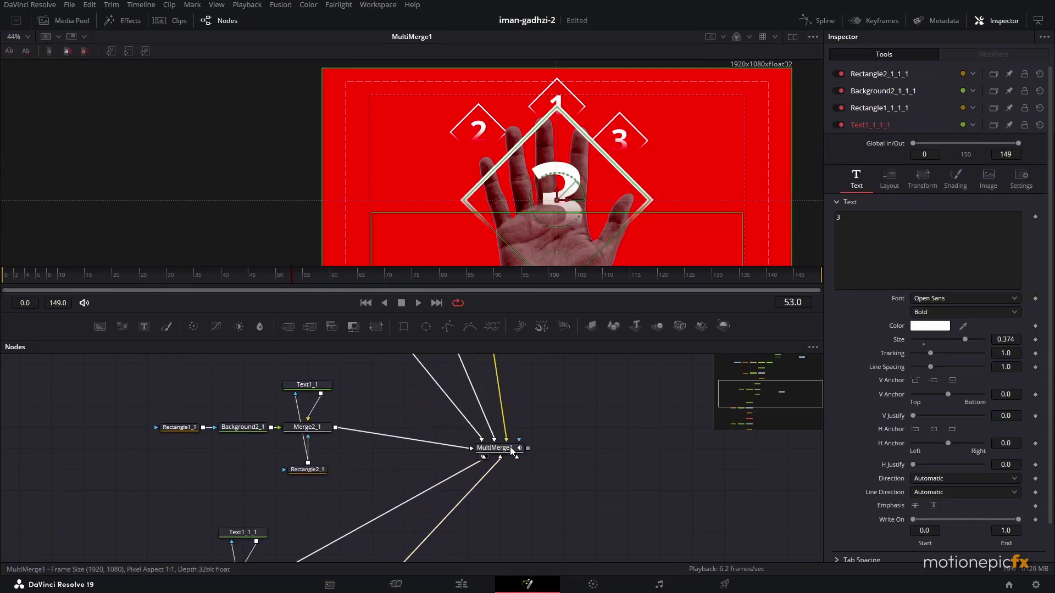
# Rename the Merge2_1_1_1 layer of MultiMerge1 to num5 and move it below the FilmDamage1 layer.
pyautogui.click(501, 450)
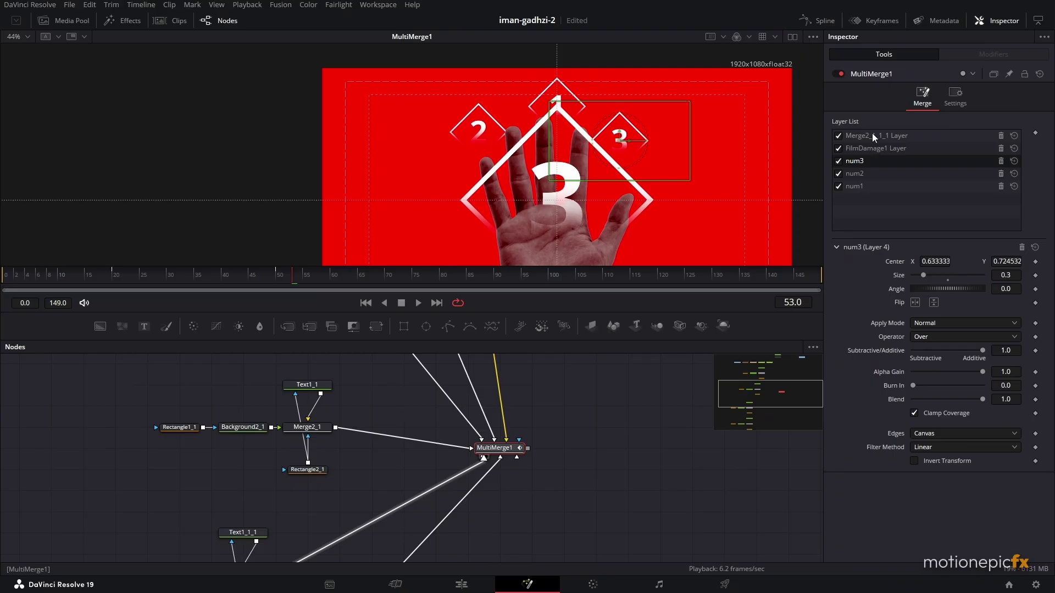
pyautogui.click(873, 136)
pyautogui.doubleClick(872, 135)
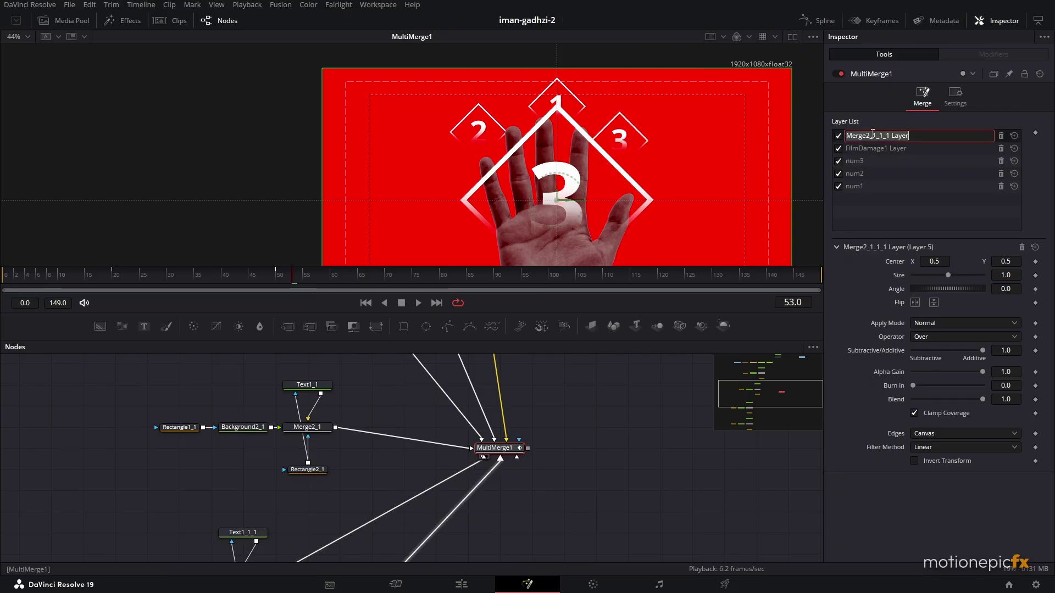
pyautogui.write('num5')
pyautogui.press('Return')
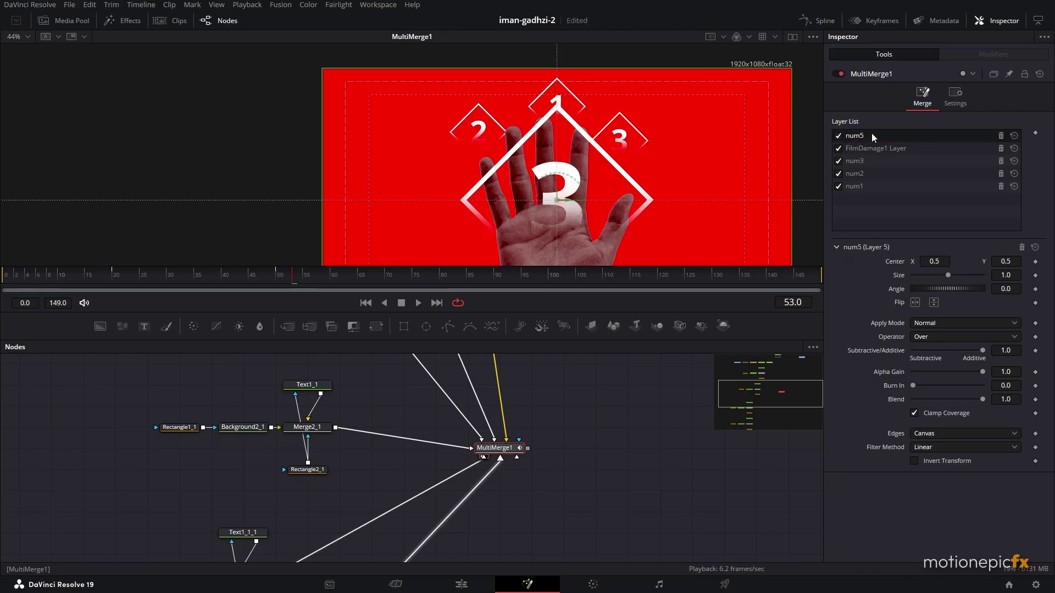
pyautogui.moveTo(872, 133)
pyautogui.mouseDown()
pyautogui.moveTo(875, 157)
pyautogui.moveTo(863, 148)
pyautogui.mouseUp()
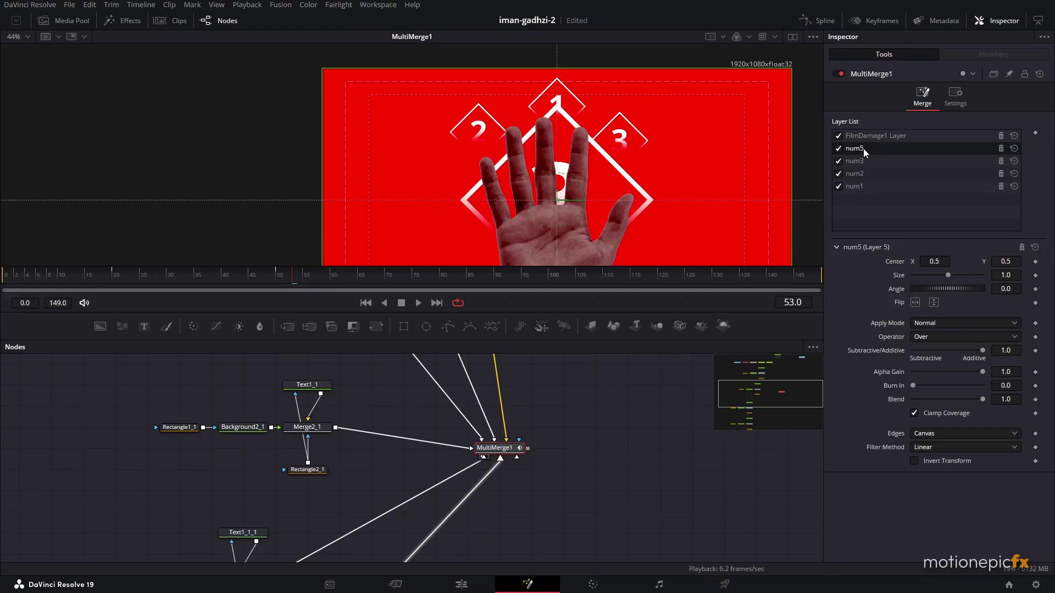
# Set this layer's size to 0.3 and place it beside the little finger at about X 0.270, Y 0.533.
pyautogui.click(1010, 274)
pyautogui.write('0.3')
pyautogui.press('Tab')
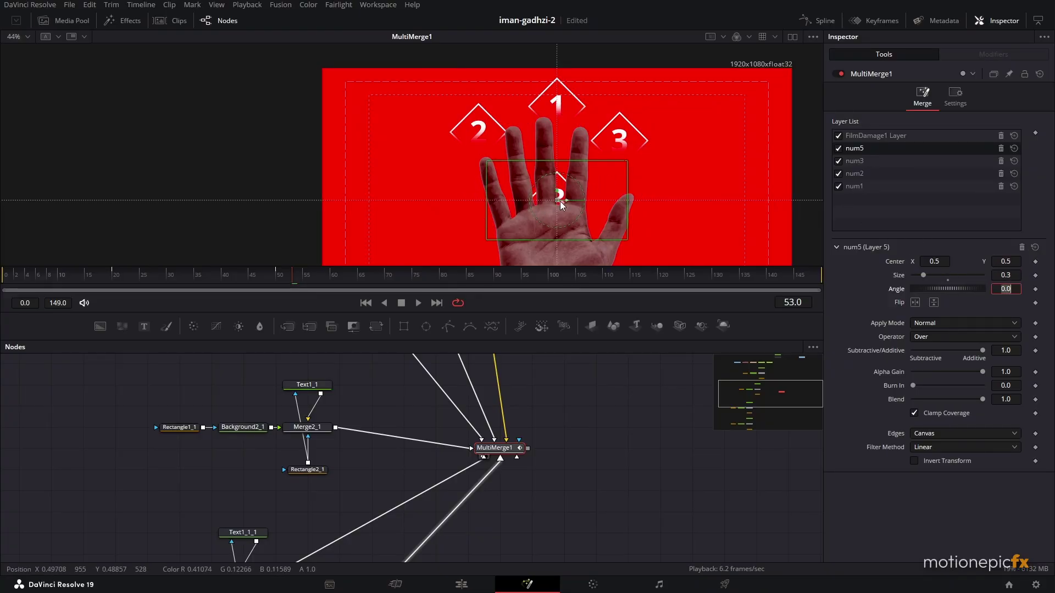
pyautogui.moveTo(557, 200); pyautogui.dragTo(449, 196)
# Change the text of Text1_1_1_1 to 4.
pyautogui.scroll(-5, 400, 451)
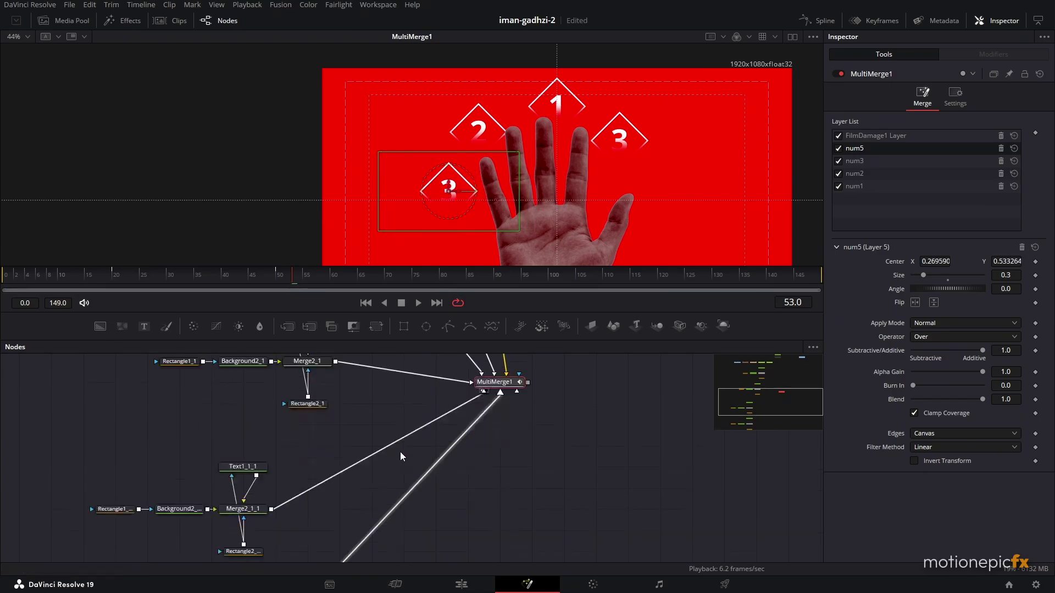
pyautogui.click(243, 462)
pyautogui.click(894, 179)
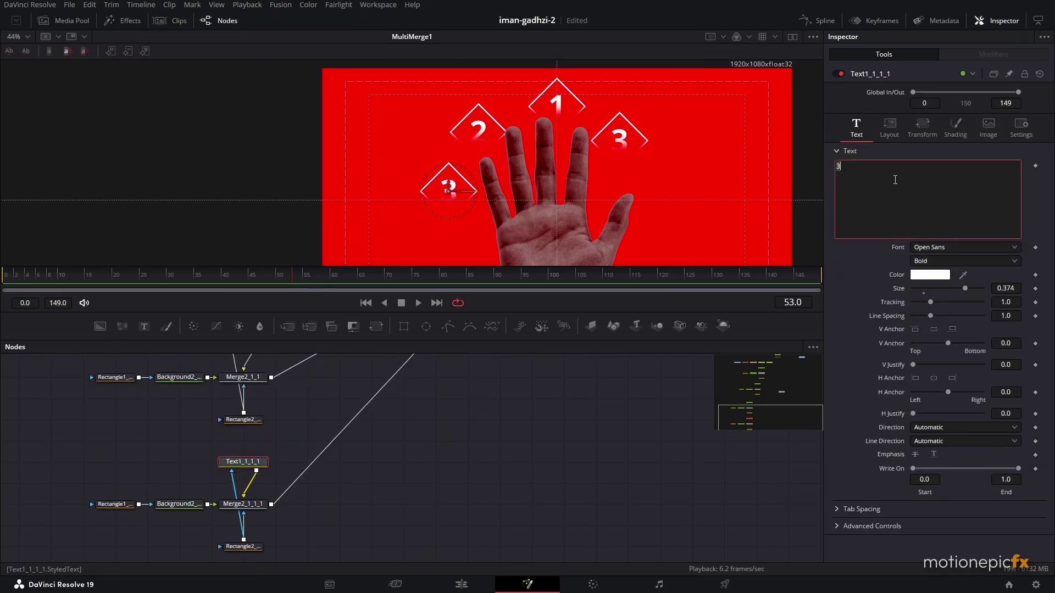
pyautogui.write('4')
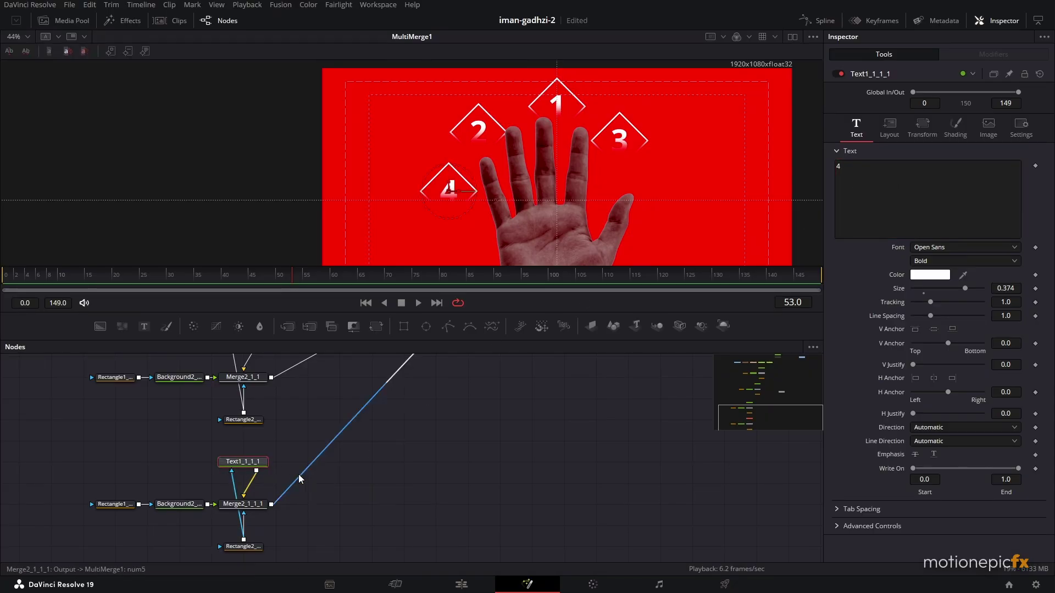
# Duplicate the number 4 diamond node group below the original and connect the copy's Merge2_1_1_1_1 to MultiMerge1.
pyautogui.moveTo(93, 442); pyautogui.dragTo(281, 555)
pyautogui.moveTo(342, 522); pyautogui.dragTo(378, 388)
pyautogui.click(227, 475)
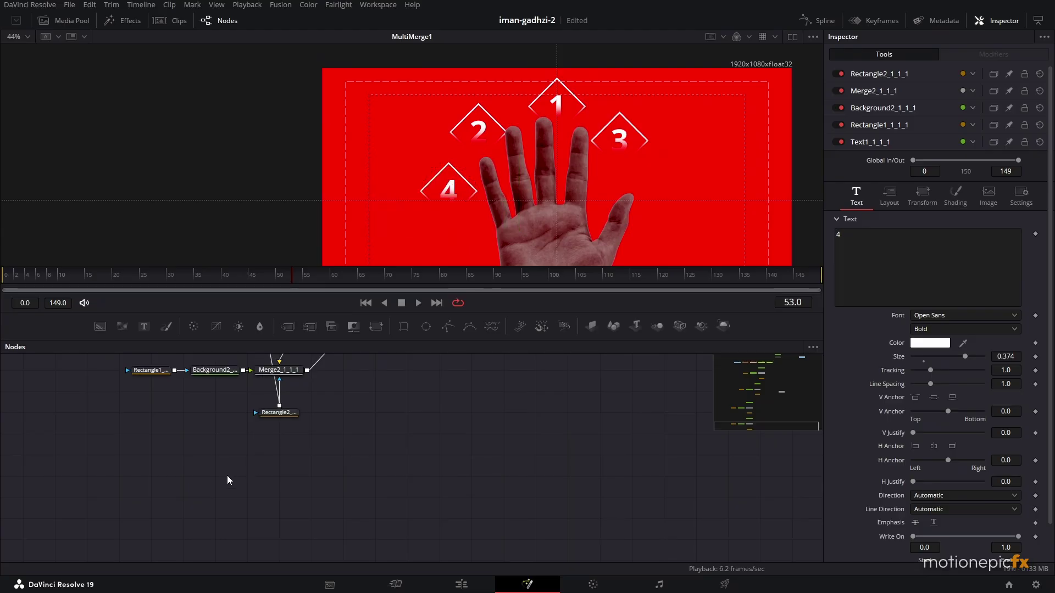
pyautogui.hotkey('ctrl', 'c')
pyautogui.hotkey('ctrl', 'v')
pyautogui.scroll(2, 385, 456)
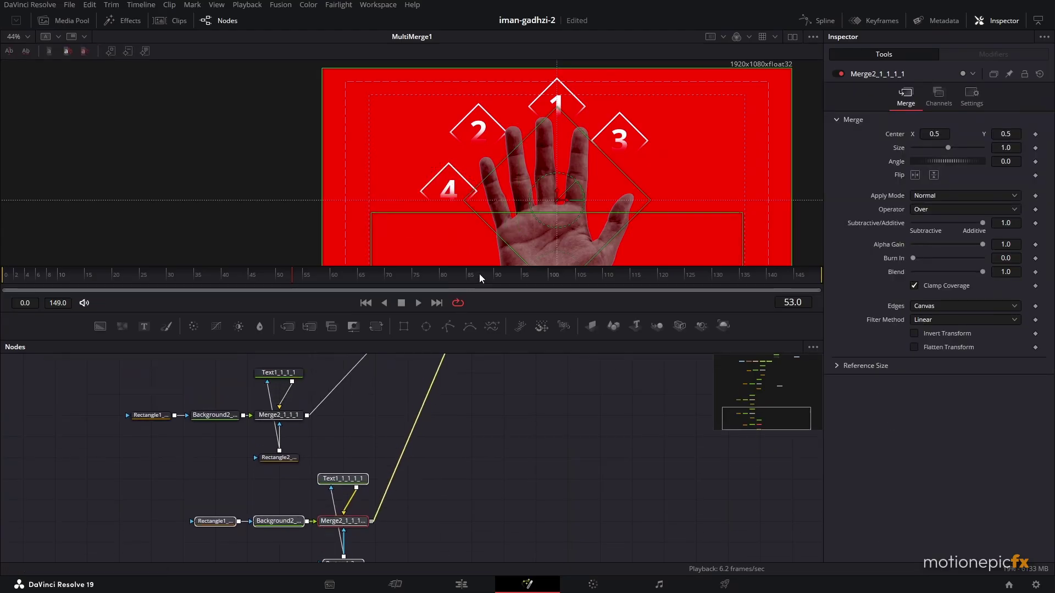
pyautogui.moveTo(479, 274); pyautogui.dragTo(547, 504)
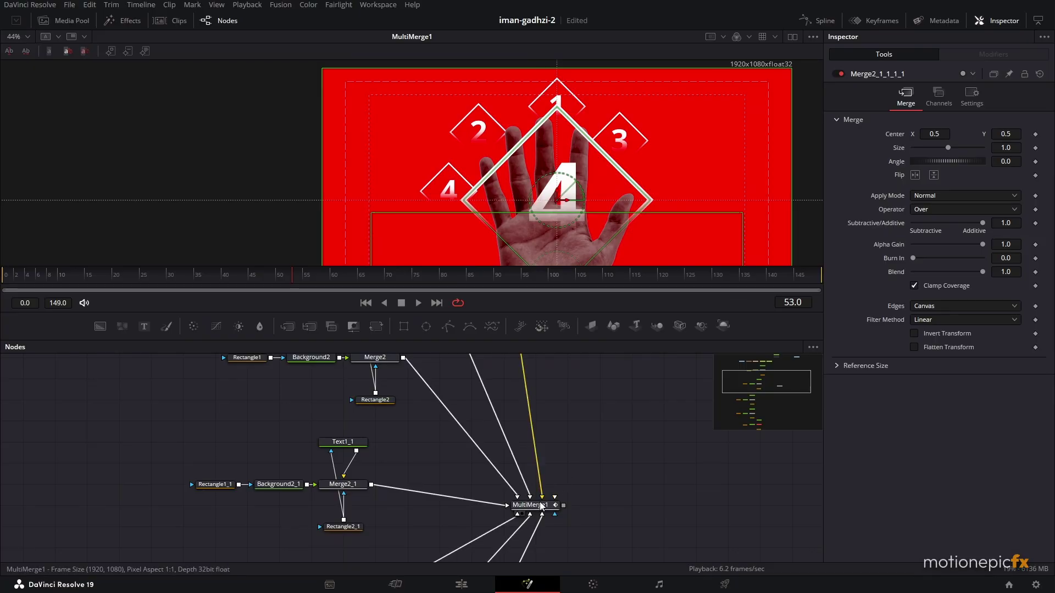
# Move the Merge2_1_1_1_1 layer of MultiMerge1 below the FilmDamage1 layer and rename it to num5.
pyautogui.click(541, 505)
pyautogui.moveTo(866, 142)
pyautogui.mouseDown()
pyautogui.moveTo(858, 155)
pyautogui.moveTo(880, 152)
pyautogui.mouseUp()
pyautogui.doubleClick(873, 149)
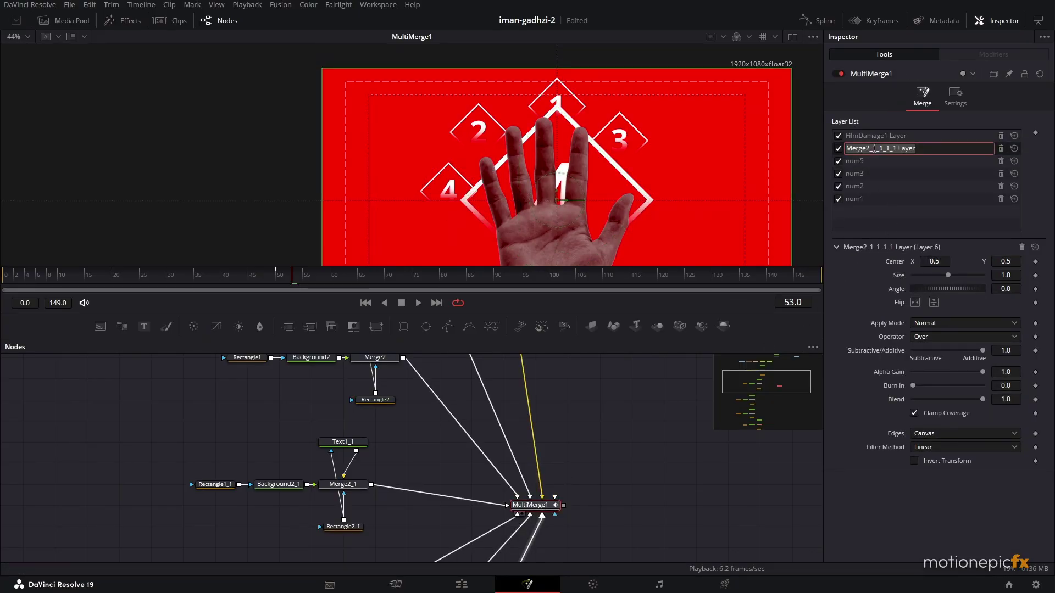
pyautogui.write('num5')
pyautogui.press('Return')
# Set the newest num5 layer's size to 0.3 and place it beside the thumb at about X 0.744, Y 0.5.
pyautogui.click(1007, 275)
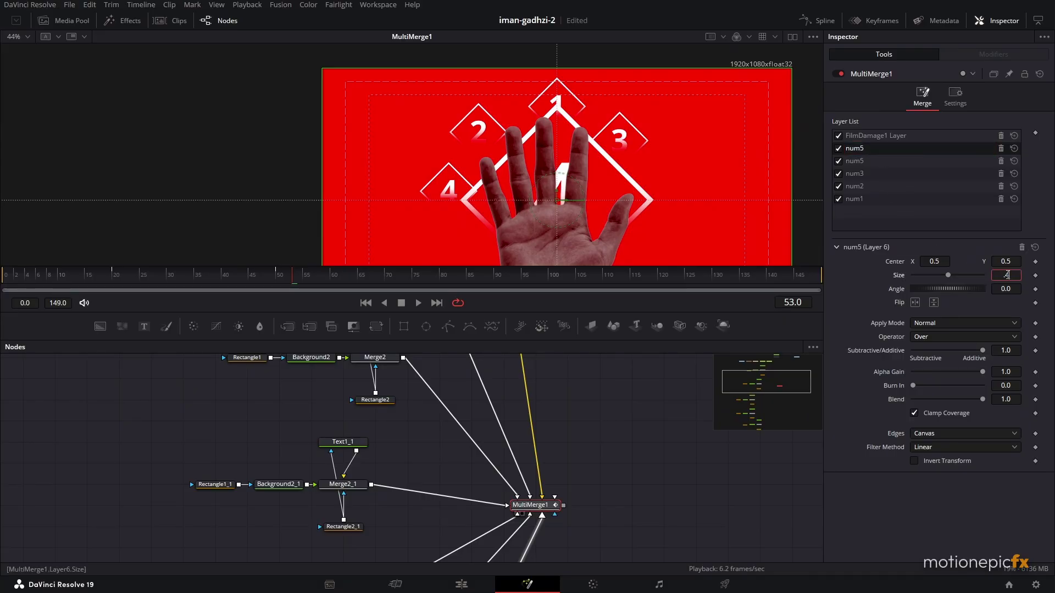
pyautogui.write('0.3')
pyautogui.press('Tab')
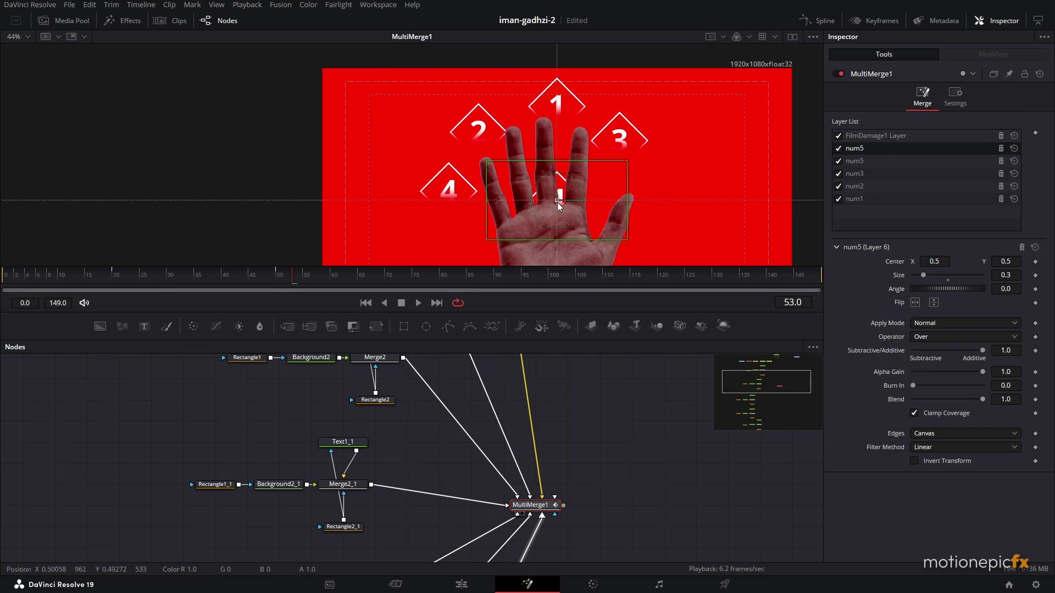
pyautogui.moveTo(558, 202); pyautogui.dragTo(670, 202)
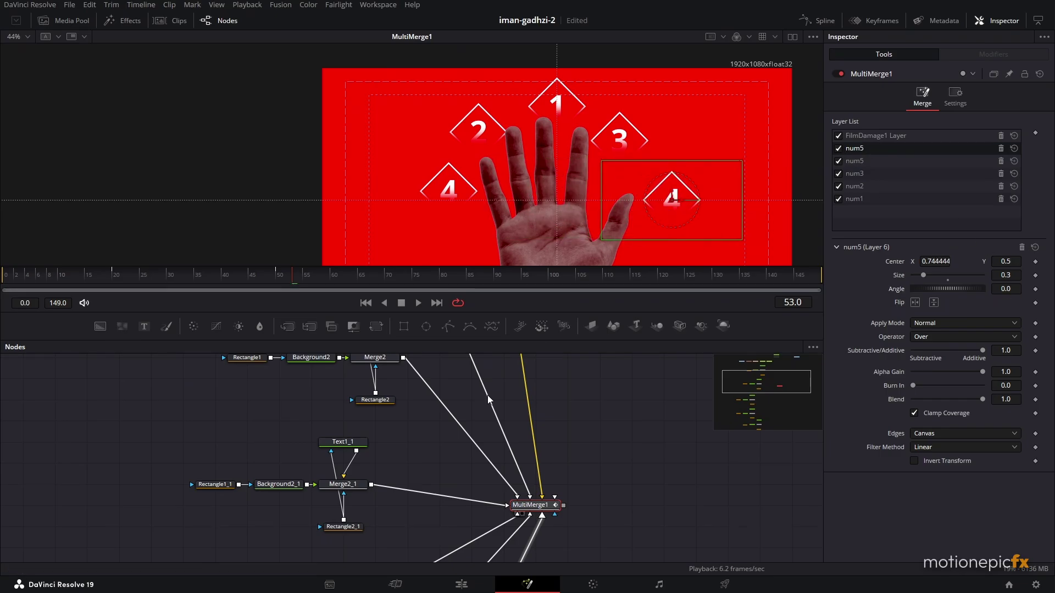
# Change the text of Text1_1_1_1_1 to 5.
pyautogui.scroll(-5, 422, 458)
pyautogui.scroll(-3, 422, 458)
pyautogui.click(342, 427)
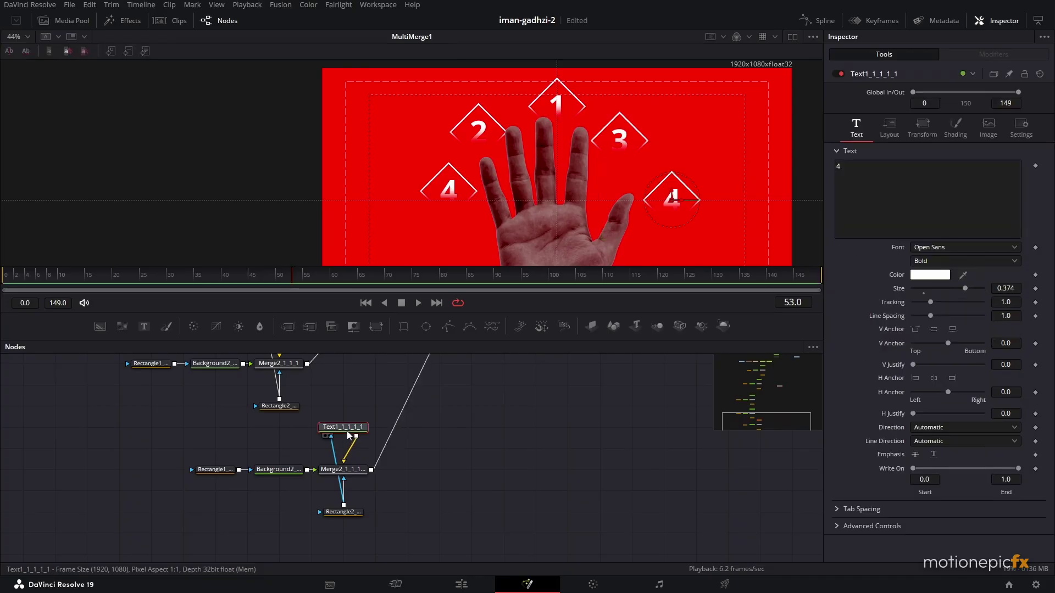
pyautogui.click(863, 193)
pyautogui.hotkey('ctrl', 'a')
pyautogui.write('5')
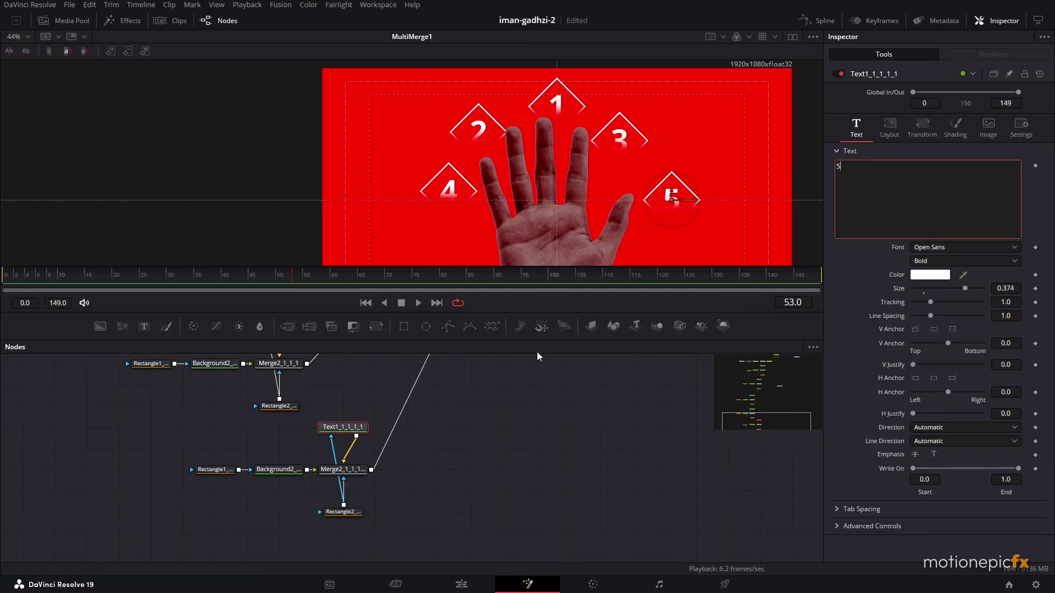
# Try to link the num2 layer's Blend in MultiMerge1 to the num1 (Layer 2) Blend.
pyautogui.click(479, 405)
pyautogui.moveTo(236, 272)
pyautogui.mouseDown()
pyautogui.moveTo(182, 269)
pyautogui.moveTo(237, 268)
pyautogui.mouseUp()
pyautogui.scroll(1, 528, 164)
pyautogui.moveTo(529, 160); pyautogui.dragTo(530, 161)
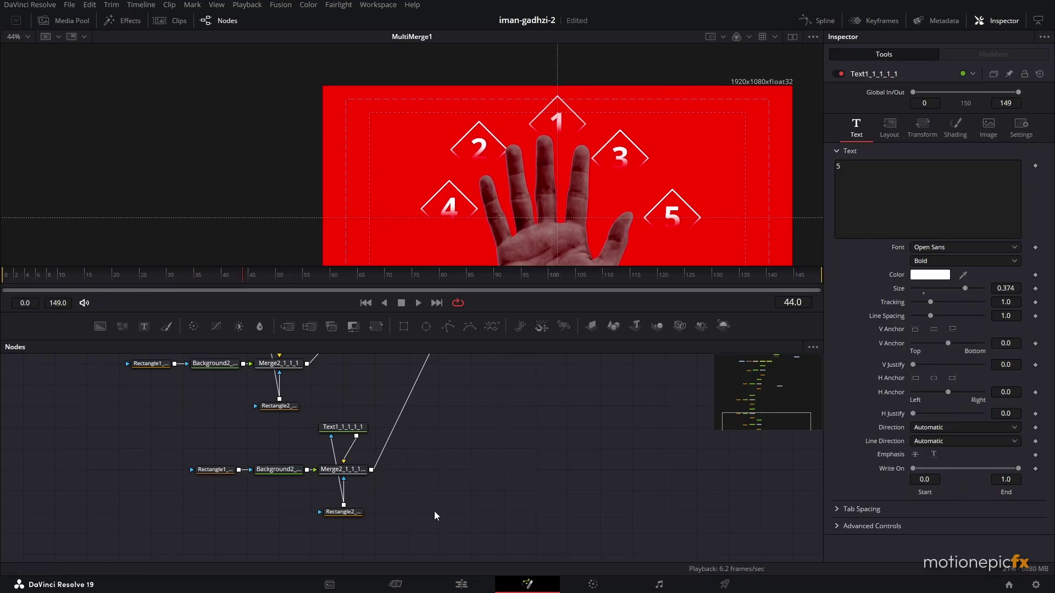
pyautogui.moveTo(439, 403); pyautogui.dragTo(433, 507)
pyautogui.moveTo(433, 433); pyautogui.dragTo(419, 503)
pyautogui.moveTo(379, 373)
pyautogui.mouseDown()
pyautogui.moveTo(362, 447)
pyautogui.moveTo(412, 503)
pyautogui.moveTo(414, 423)
pyautogui.mouseUp()
pyautogui.click(540, 411)
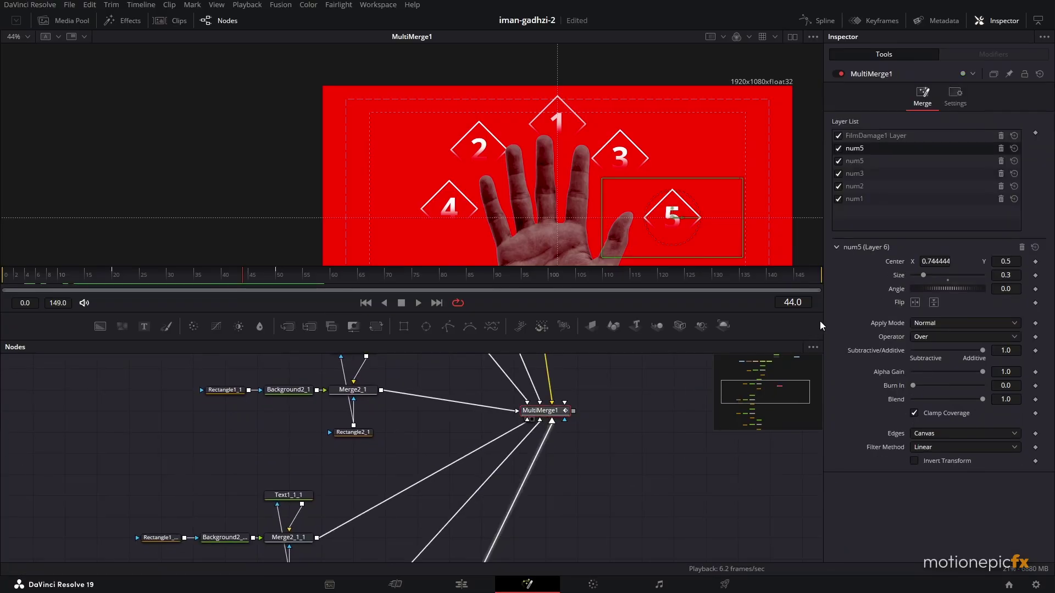
pyautogui.click(860, 187)
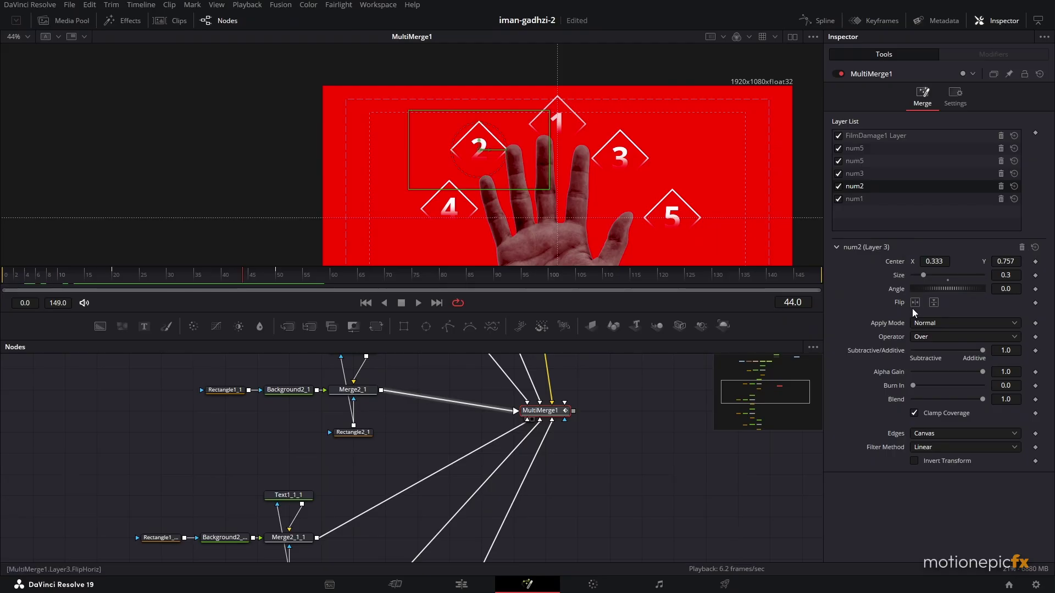
pyautogui.rightClick(897, 400)
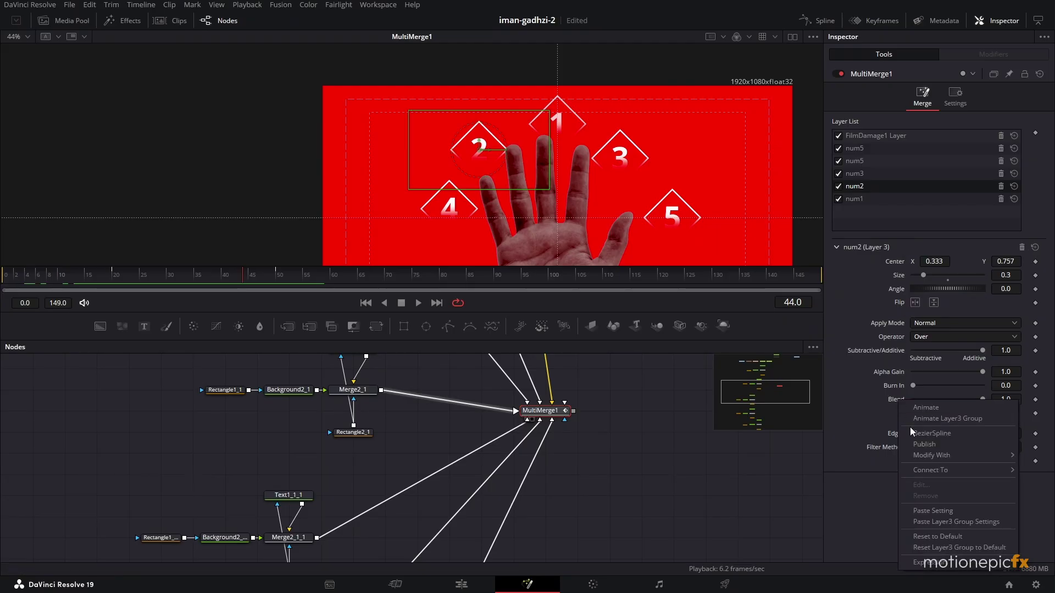
pyautogui.moveTo(920, 470)
pyautogui.moveTo(872, 471)
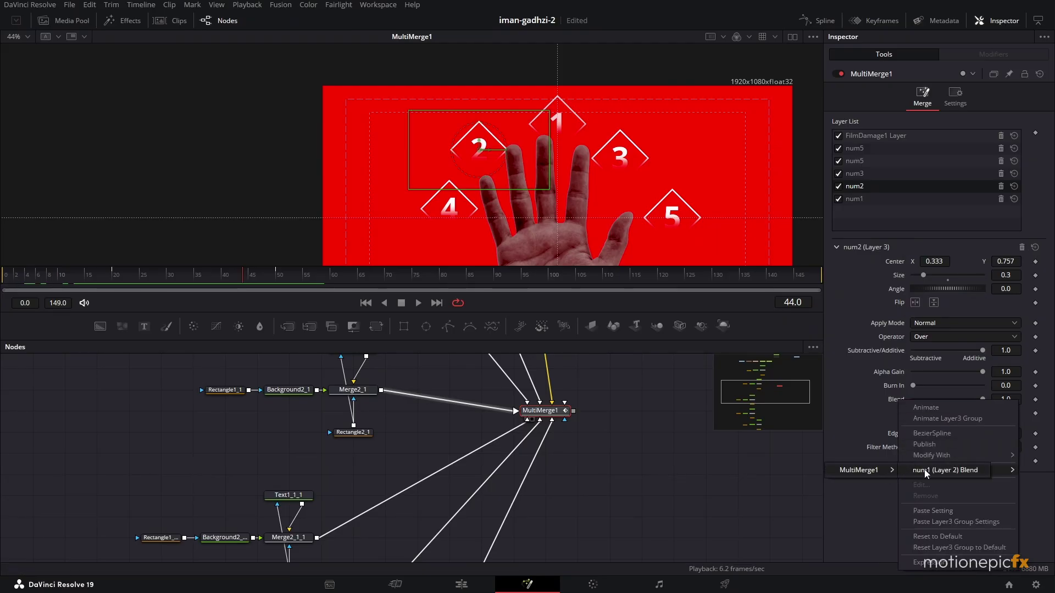
pyautogui.click(929, 469)
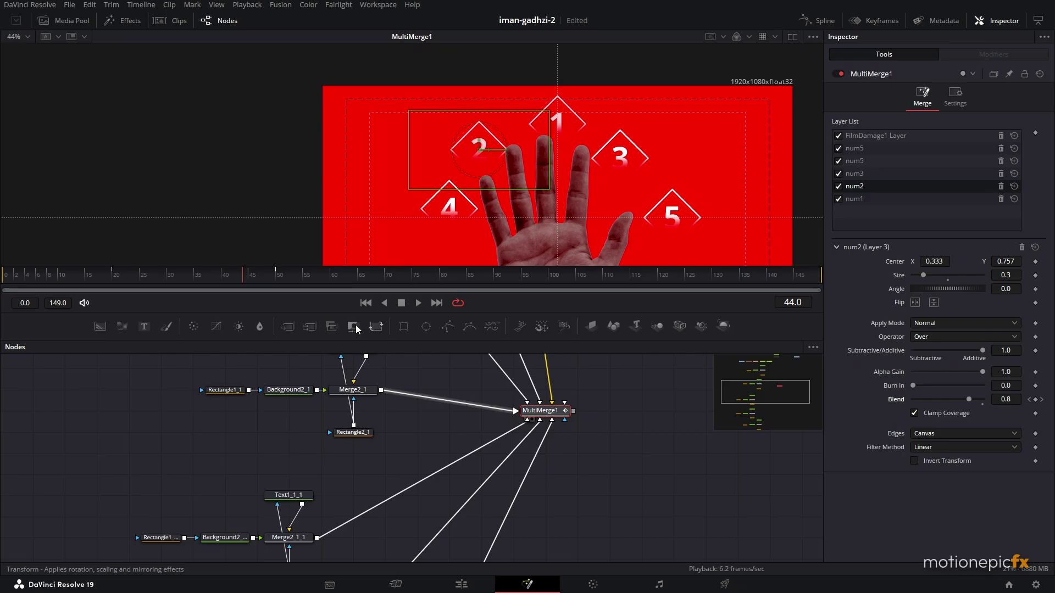
# Scrub through the fade of diamonds 1 and 2 and examine their Blend keyframes in the Keyframes editor.
pyautogui.click(92, 275)
pyautogui.moveTo(92, 275); pyautogui.dragTo(173, 278)
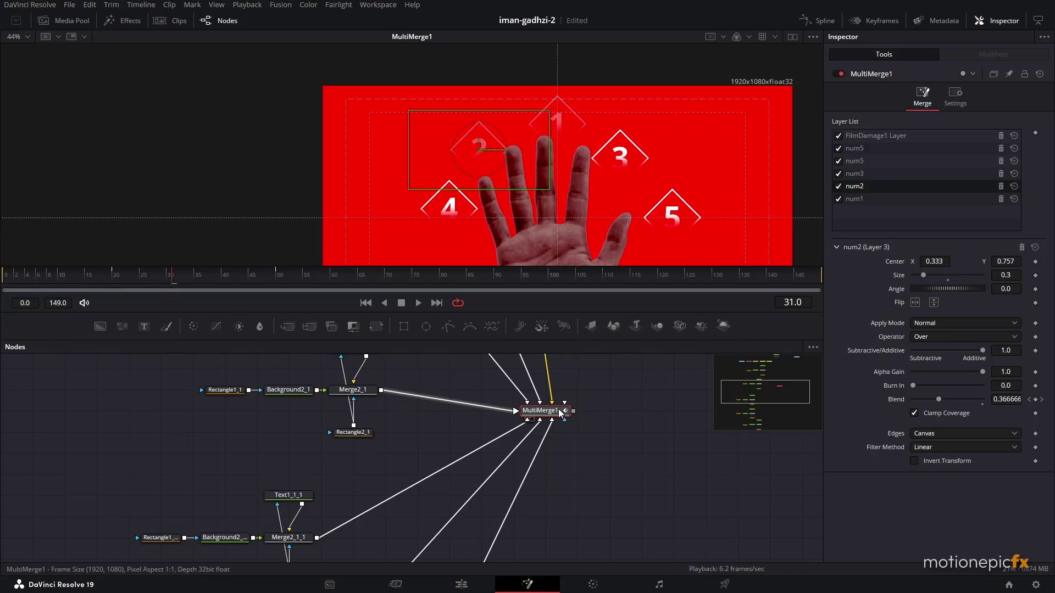
pyautogui.scroll(3, 556, 413)
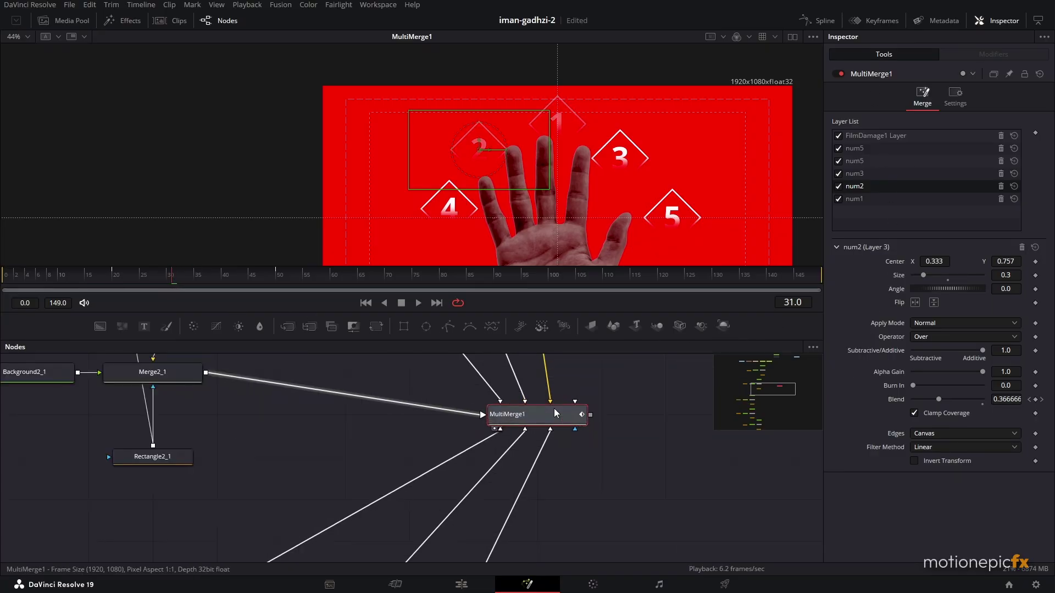
pyautogui.click(889, 23)
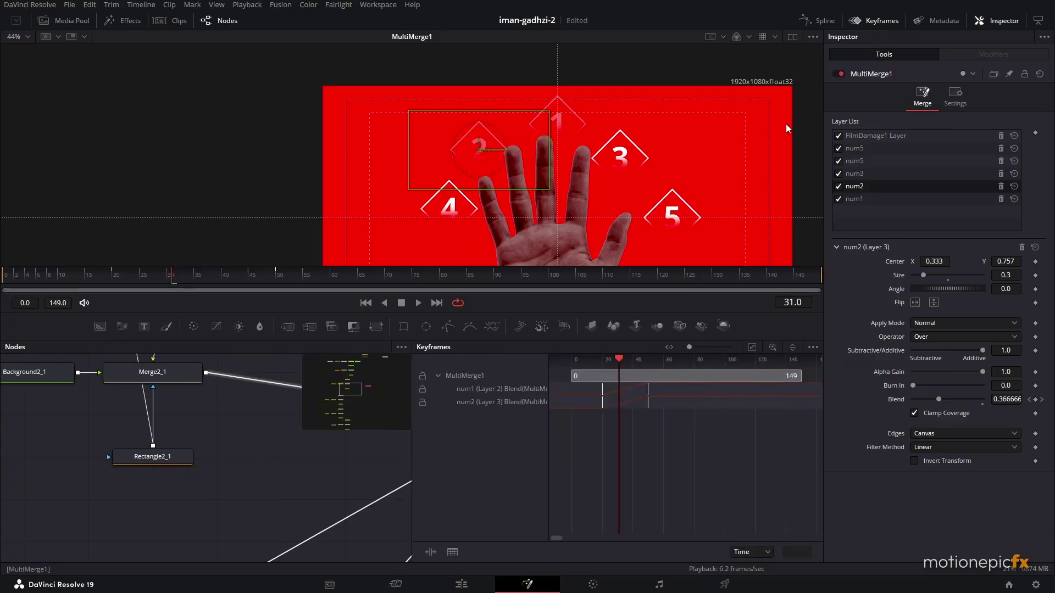
pyautogui.click(436, 376)
pyautogui.click(438, 374)
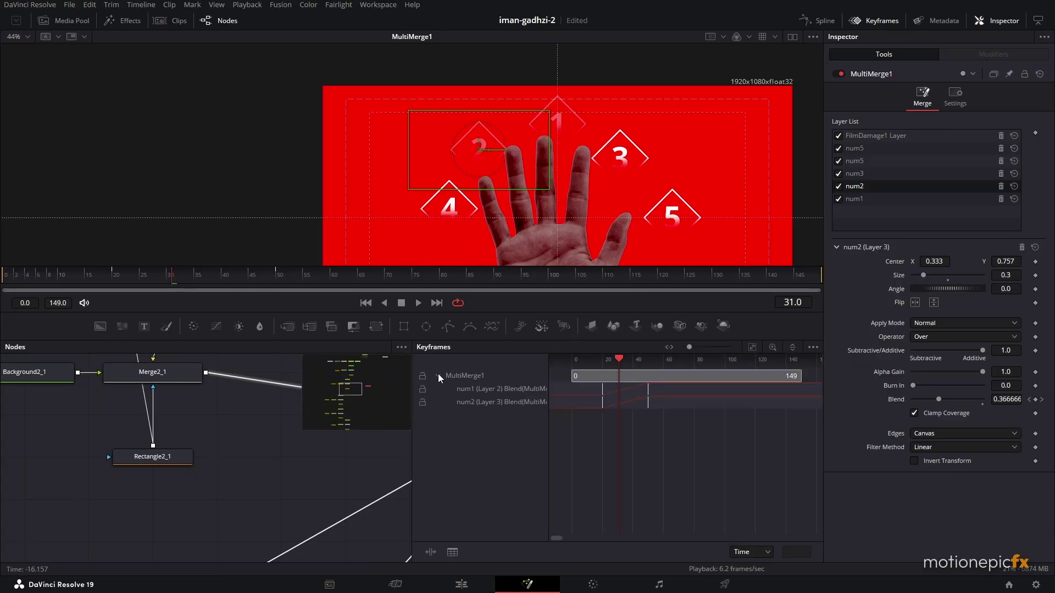
pyautogui.click(485, 403)
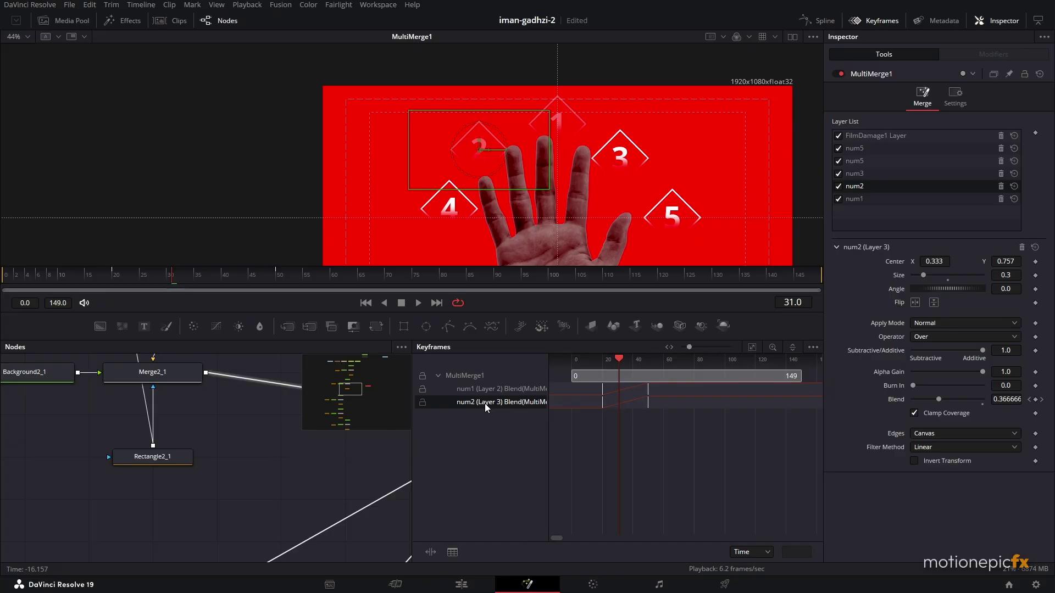
pyautogui.moveTo(658, 390); pyautogui.dragTo(597, 422)
pyautogui.moveTo(650, 408); pyautogui.dragTo(515, 396)
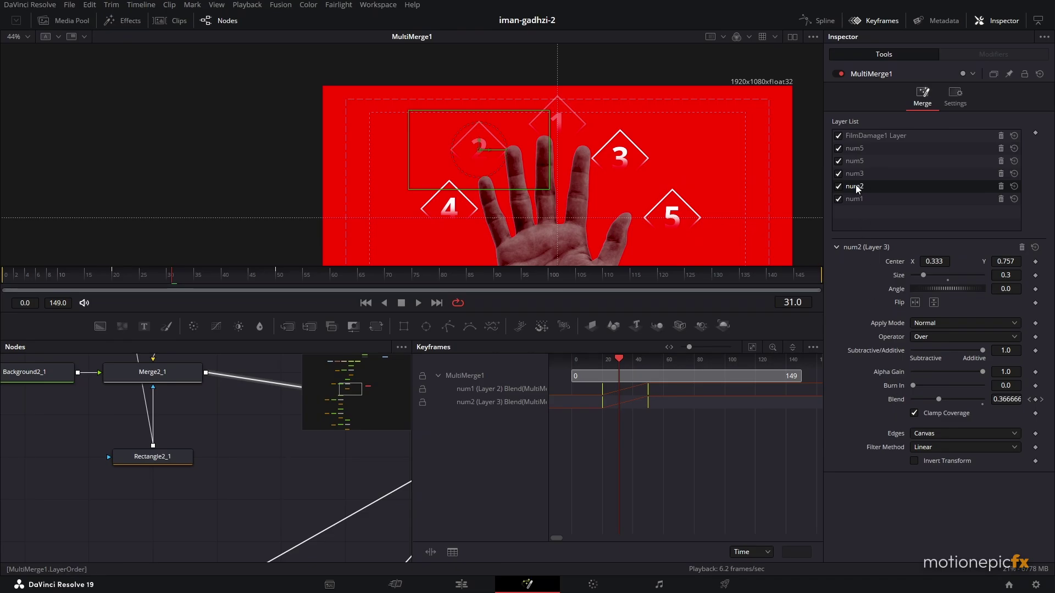
# Reset the num2 layer's Blend and keyframe it from 0 at frame 30 to 1 at frame 60.
pyautogui.doubleClick(897, 401)
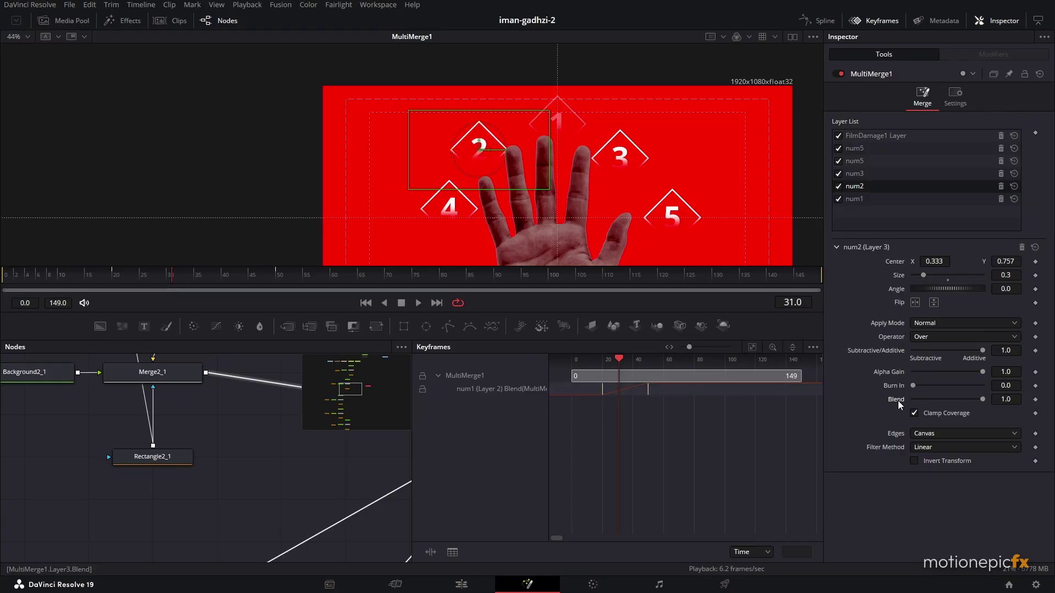
pyautogui.moveTo(157, 278); pyautogui.dragTo(170, 281)
pyautogui.click(1035, 399)
pyautogui.moveTo(982, 399); pyautogui.dragTo(912, 400)
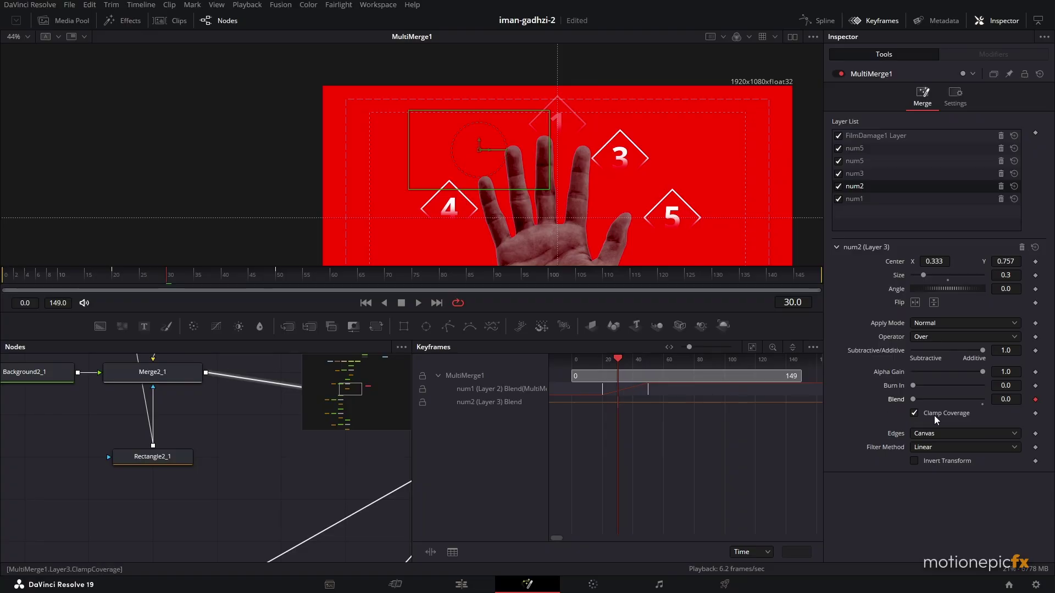
pyautogui.moveTo(229, 277); pyautogui.dragTo(334, 278)
pyautogui.moveTo(912, 399); pyautogui.dragTo(984, 399)
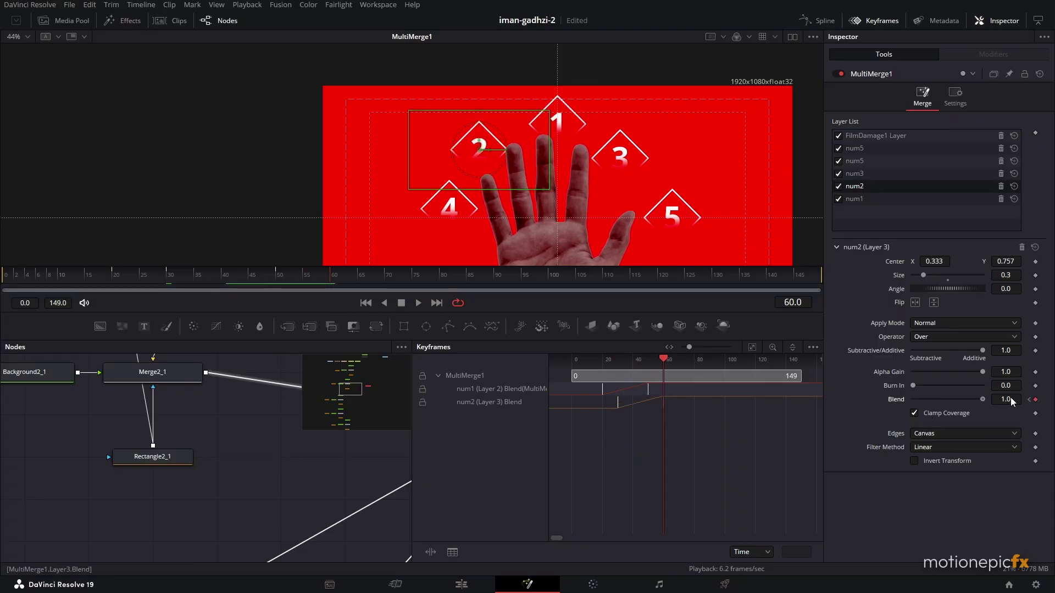
pyautogui.moveTo(116, 276); pyautogui.dragTo(278, 285)
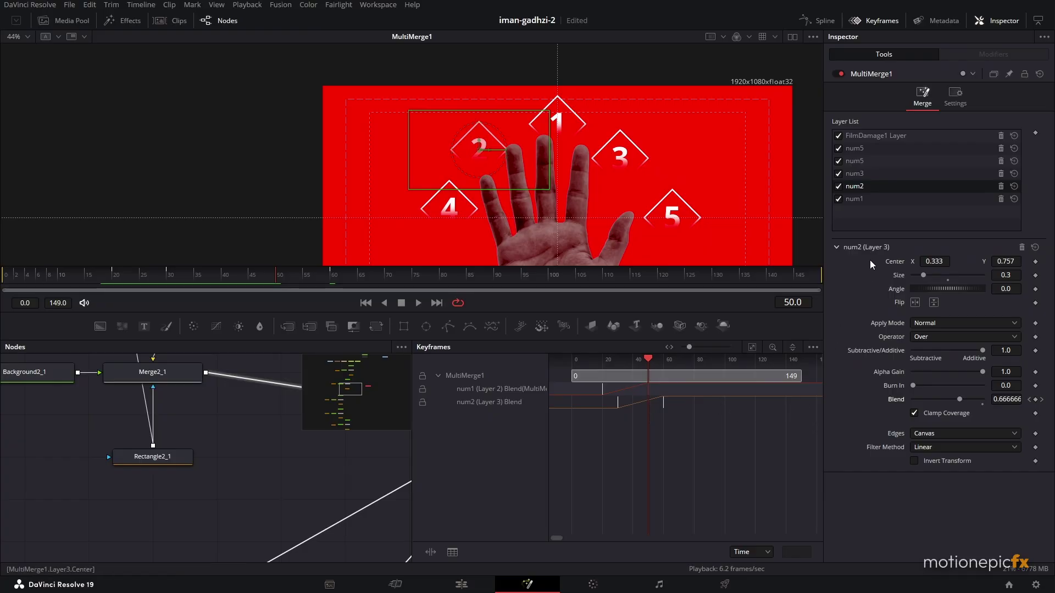
pyautogui.click(866, 174)
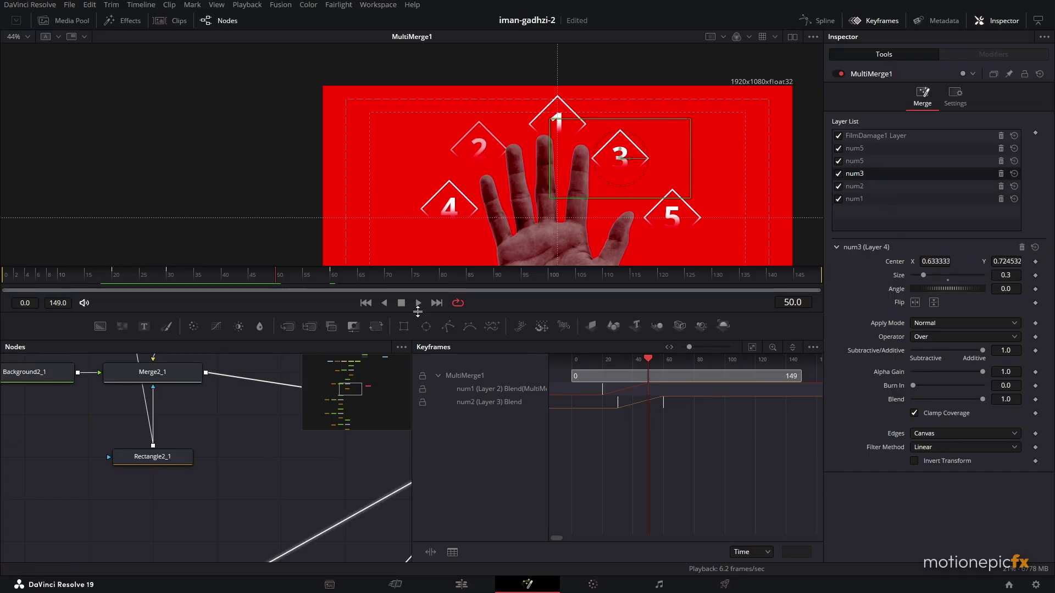
pyautogui.moveTo(983, 402); pyautogui.dragTo(901, 402)
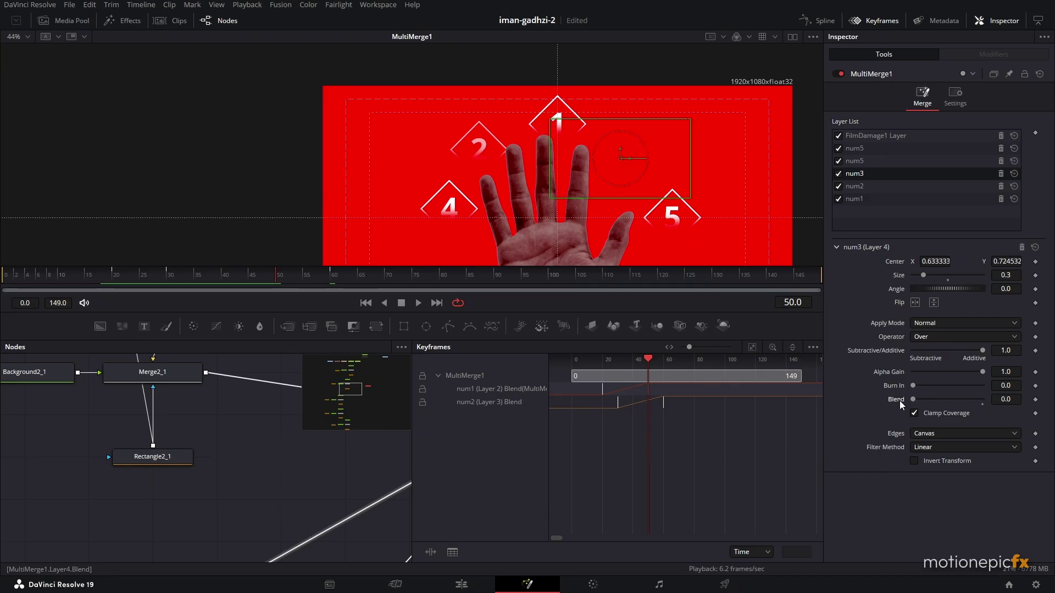
pyautogui.click(1035, 399)
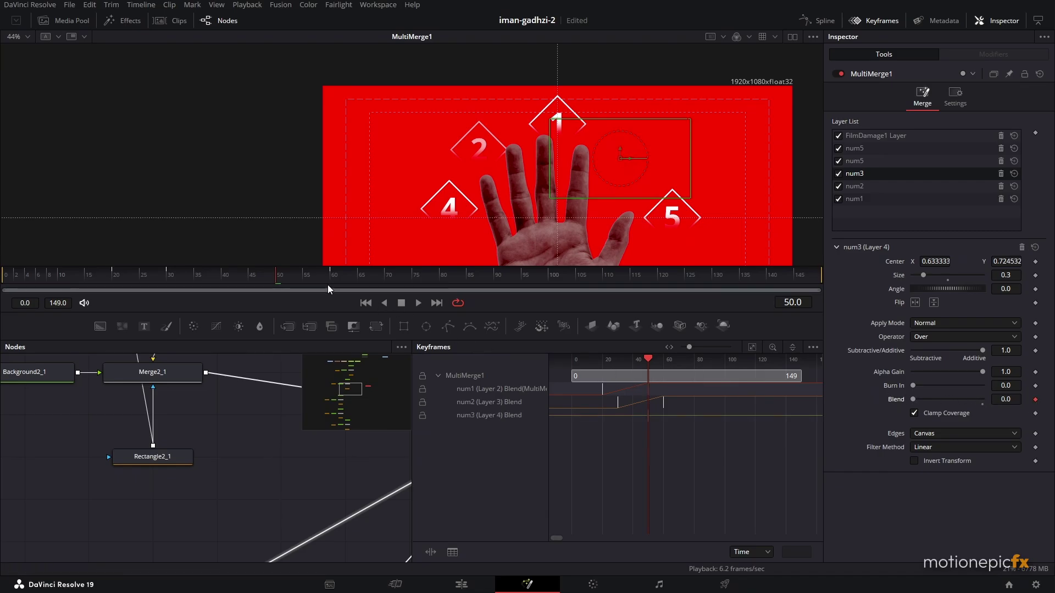
pyautogui.moveTo(281, 282); pyautogui.dragTo(350, 286)
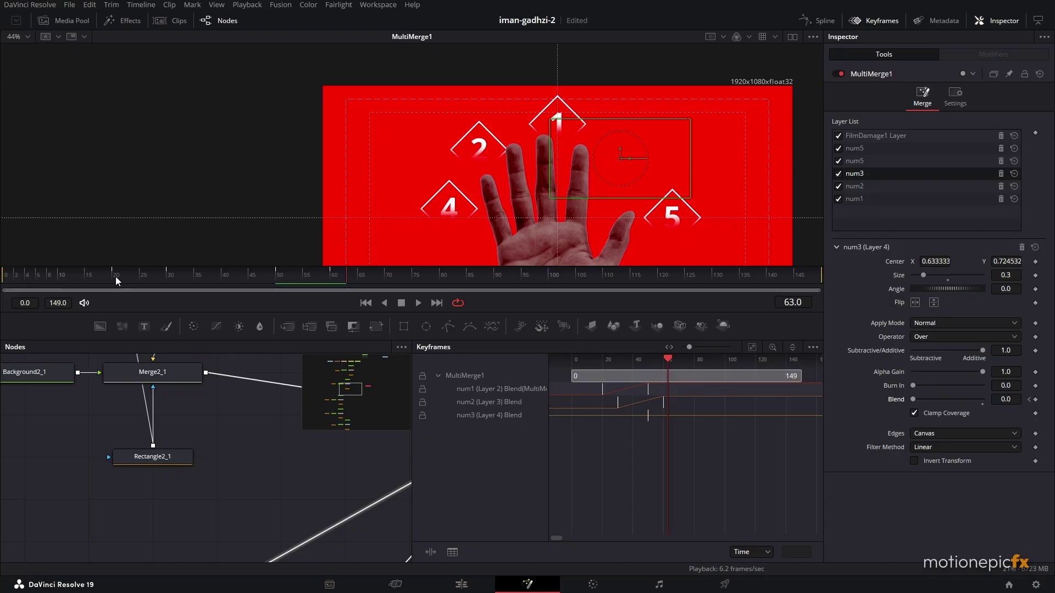
# Reset the num3 layer's Blend and keyframe it from 0 at frame 40 to 1 at frame 70.
pyautogui.moveTo(115, 280); pyautogui.dragTo(225, 286)
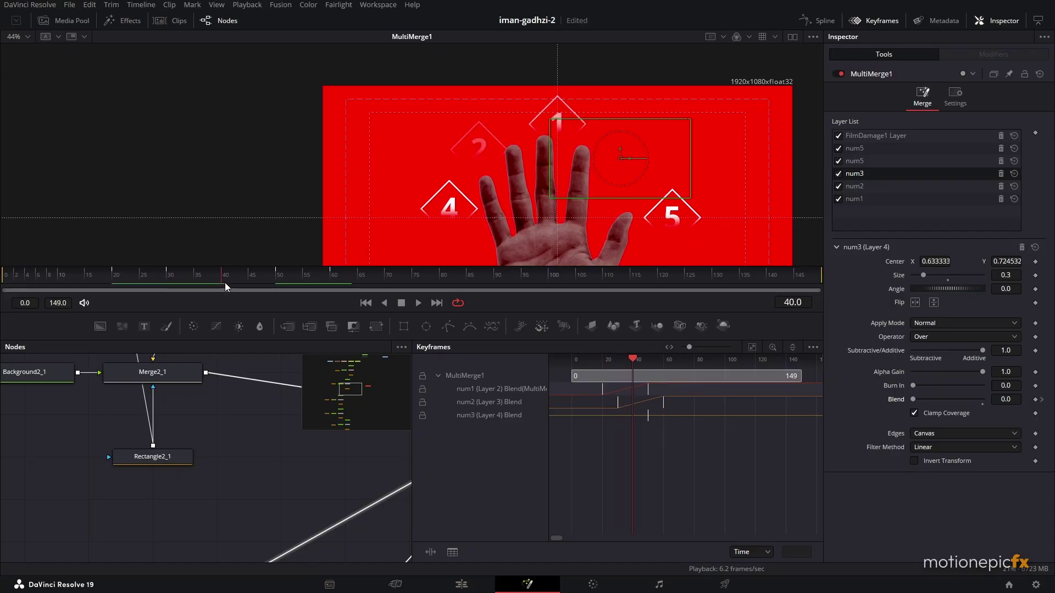
pyautogui.doubleClick(895, 403)
pyautogui.click(1035, 400)
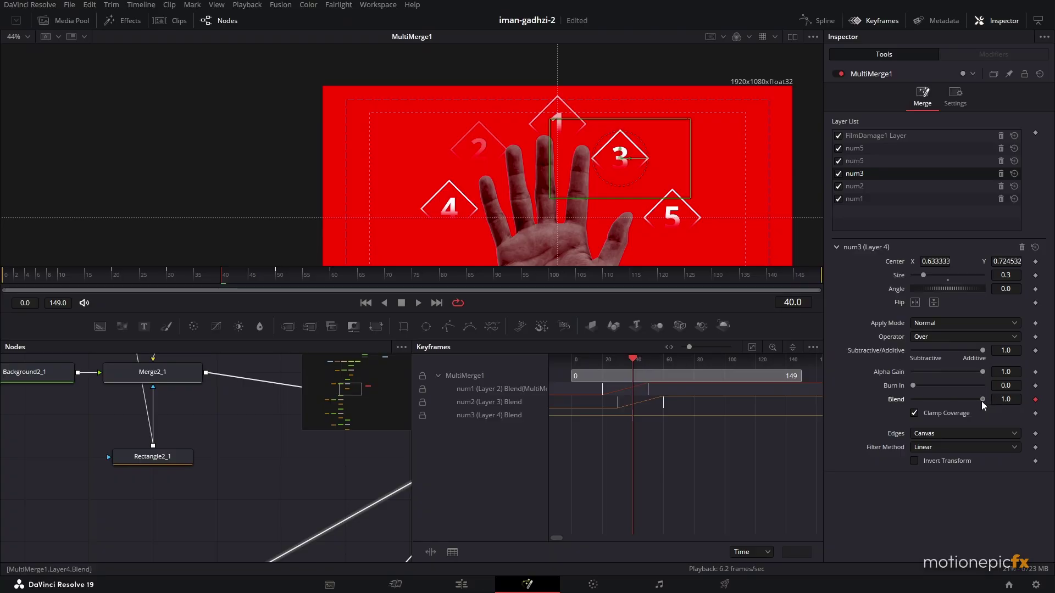
pyautogui.moveTo(983, 405); pyautogui.dragTo(891, 405)
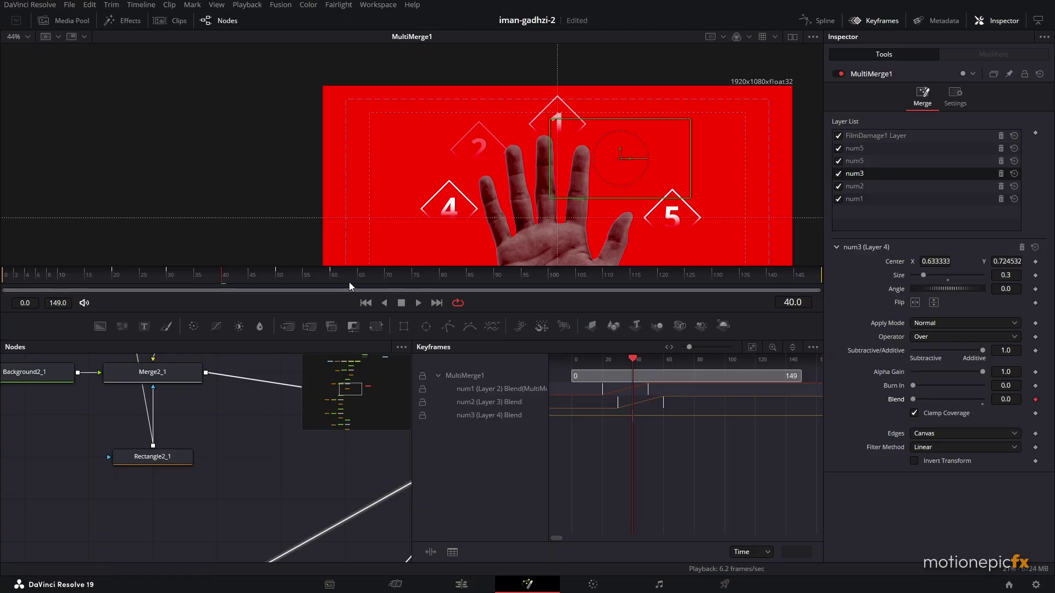
pyautogui.moveTo(233, 281); pyautogui.dragTo(388, 284)
pyautogui.moveTo(913, 399); pyautogui.dragTo(1004, 409)
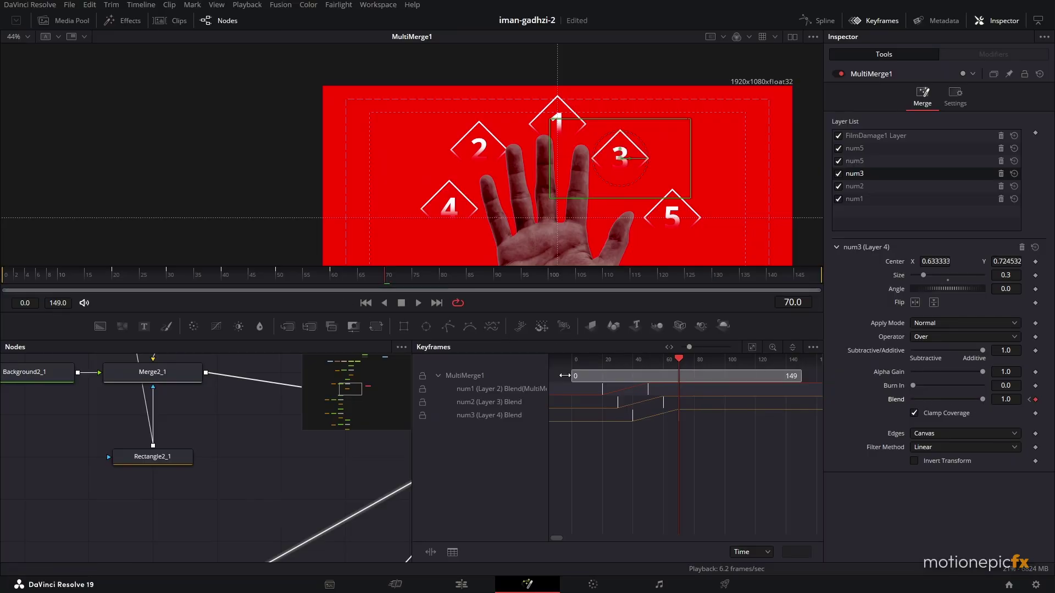
# Rename the layer holding the number 4 diamond to num4.
pyautogui.doubleClick(861, 159)
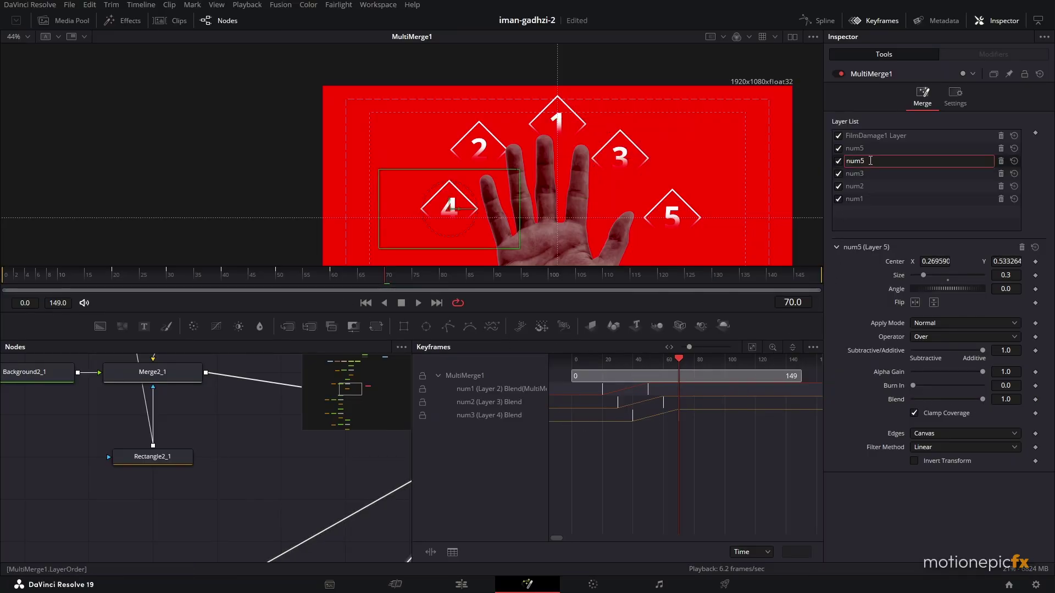
pyautogui.click(870, 162)
pyautogui.press('BackSpace')
pyautogui.write('4')
pyautogui.press('Return')
# Keyframe the num4 layer's Blend from 0 at frame 50 to 1 at frame 80.
pyautogui.moveTo(226, 279); pyautogui.dragTo(276, 279)
pyautogui.moveTo(982, 399); pyautogui.dragTo(912, 399)
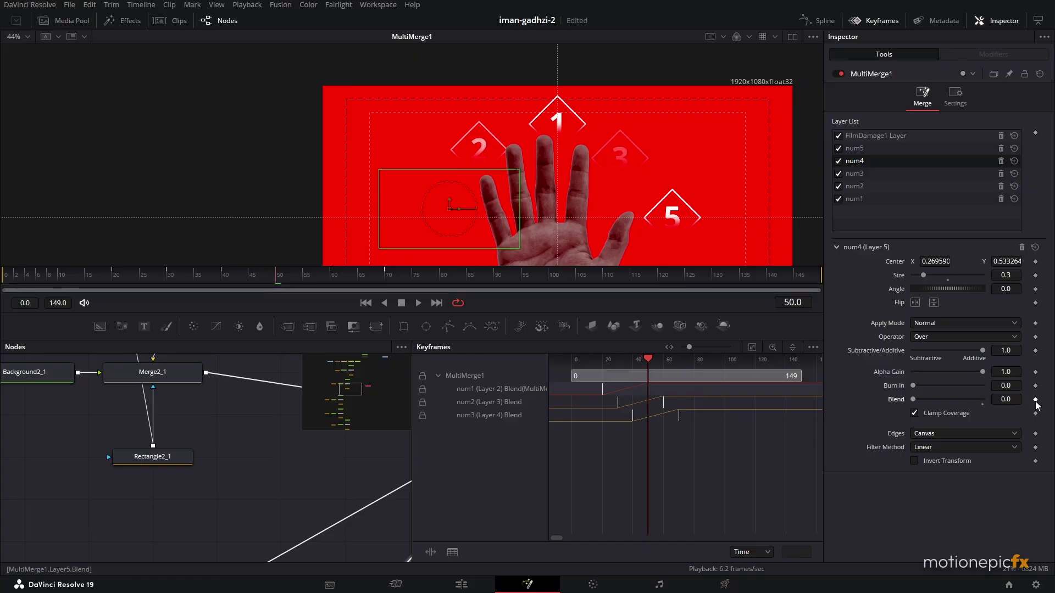
pyautogui.click(1036, 400)
pyautogui.moveTo(286, 279); pyautogui.dragTo(440, 279)
pyautogui.moveTo(912, 399); pyautogui.dragTo(983, 400)
# Keyframe the num5 layer's Blend from 0 at frame 60 to 1 at frame 90.
pyautogui.click(861, 149)
pyautogui.moveTo(266, 281); pyautogui.dragTo(330, 282)
pyautogui.moveTo(982, 399); pyautogui.dragTo(912, 399)
pyautogui.click(1036, 400)
pyautogui.moveTo(340, 281); pyautogui.dragTo(496, 283)
pyautogui.moveTo(912, 399); pyautogui.dragTo(983, 400)
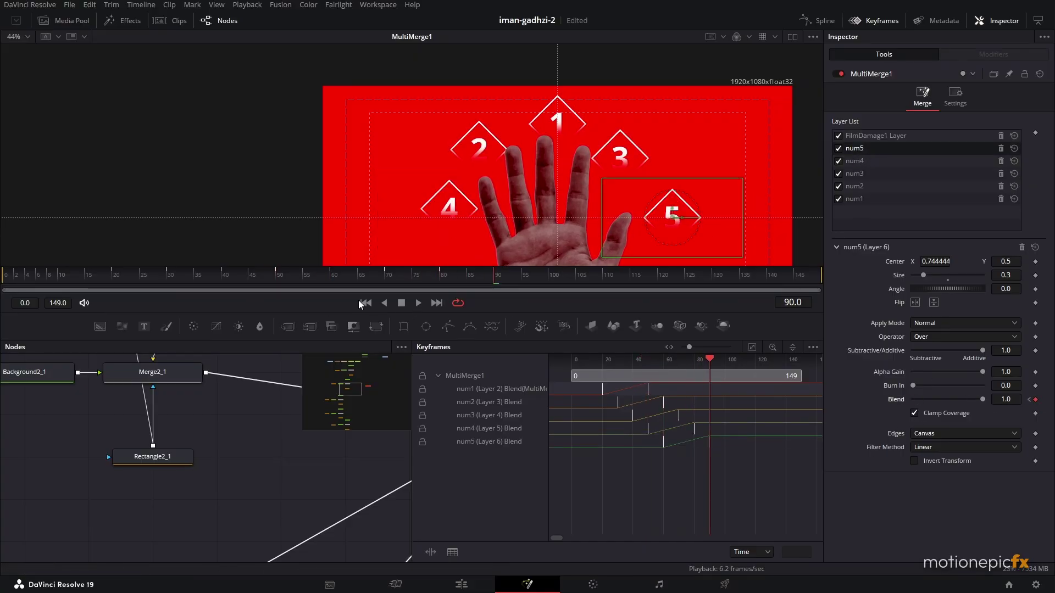
# Play the composition from the start to check the staggered fade-in of the five diamonds.
pyautogui.click(363, 302)
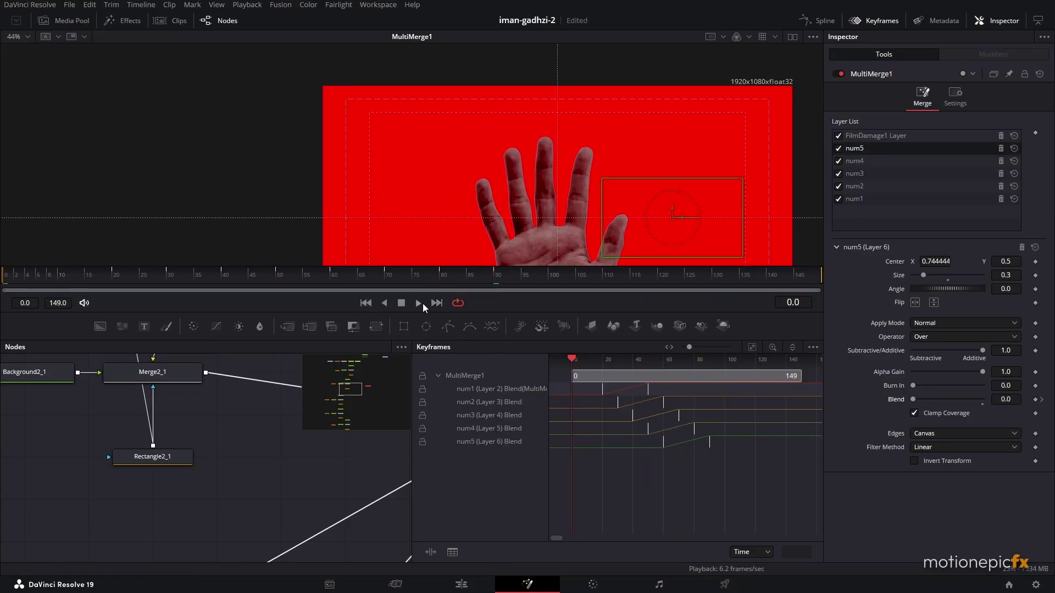
pyautogui.click(421, 303)
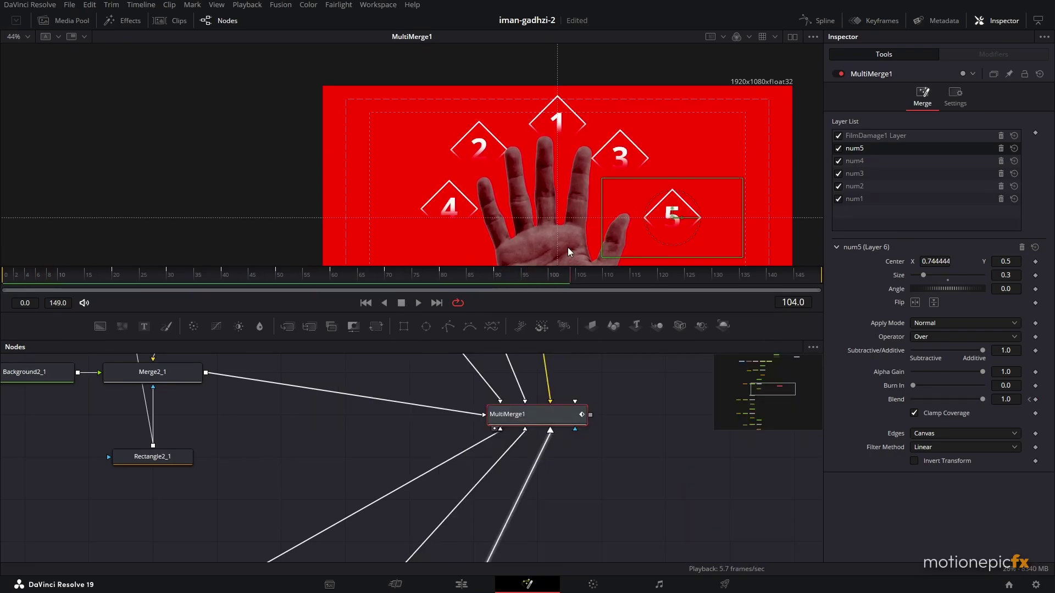
pyautogui.scroll(-2, 552, 167)
pyautogui.scroll(-2, 553, 172)
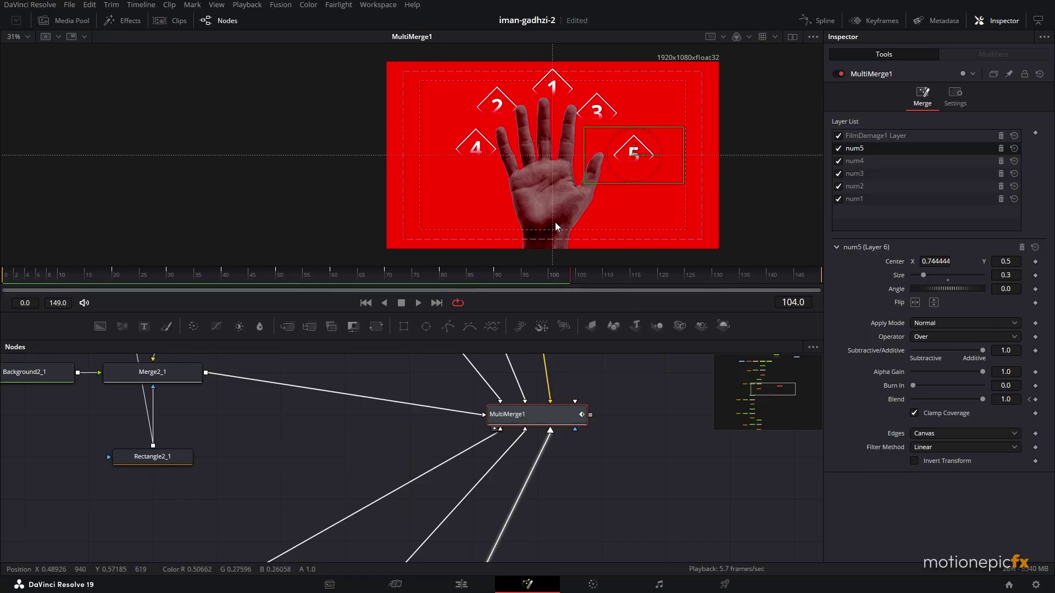
# Add a Glow node after MultiMerge1 and show its output in the viewer.
pyautogui.moveTo(556, 424); pyautogui.dragTo(401, 438)
pyautogui.hotkey('shift', 'space')
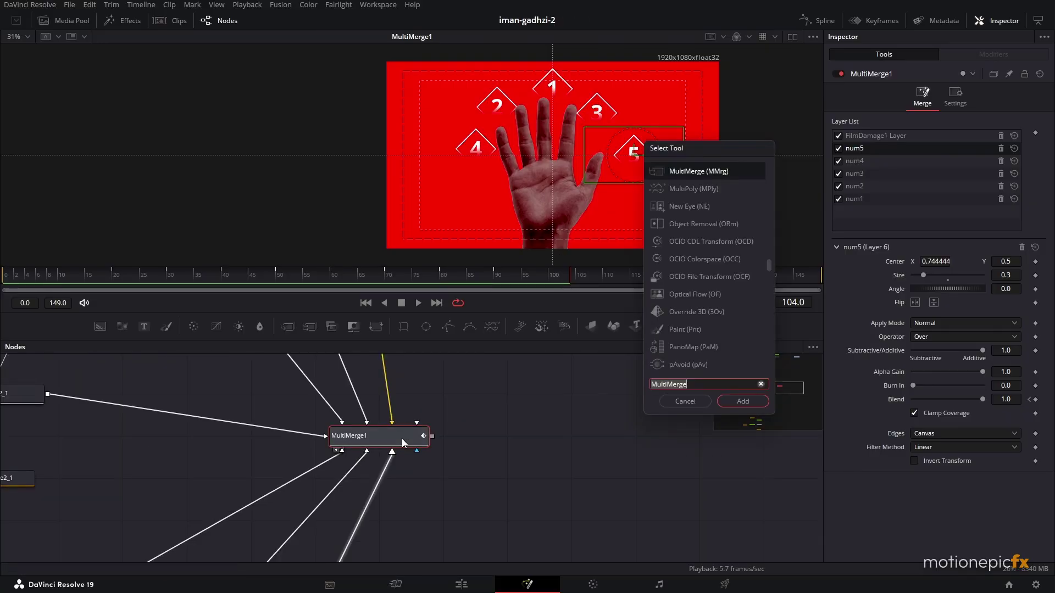
pyautogui.write('glow')
pyautogui.press('Return')
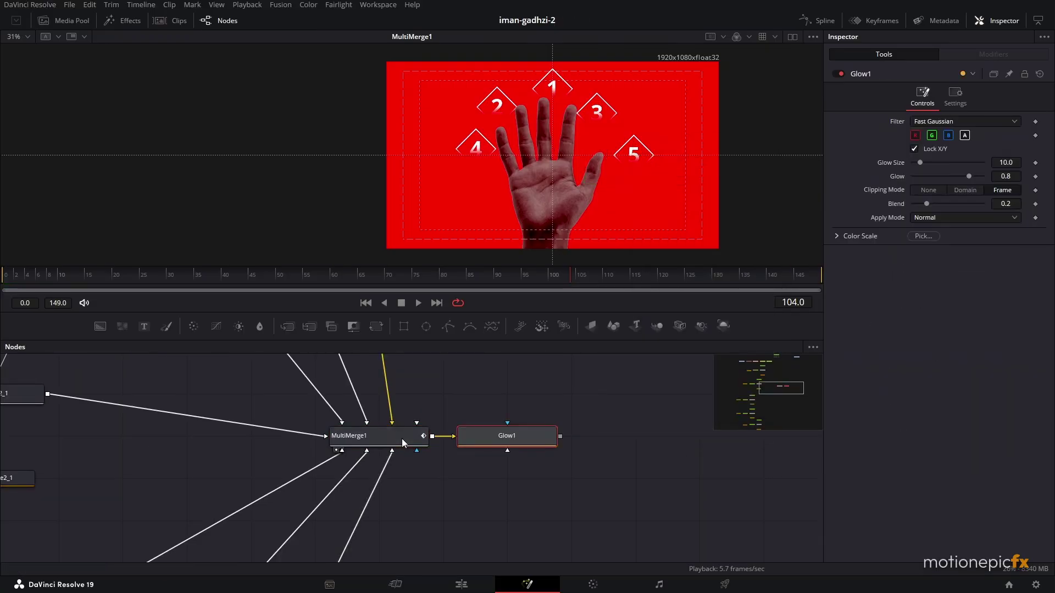
pyautogui.press('1')
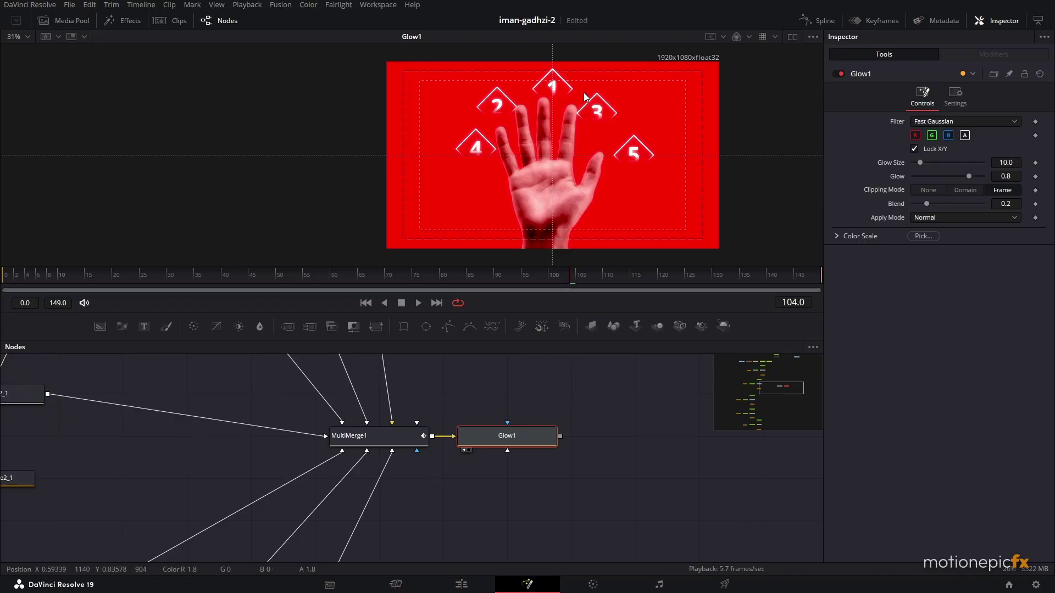
# Set Glow1's apply mode to Threshold, its glow size to 3.1 and its glow to 0.835.
pyautogui.scroll(2, 585, 99)
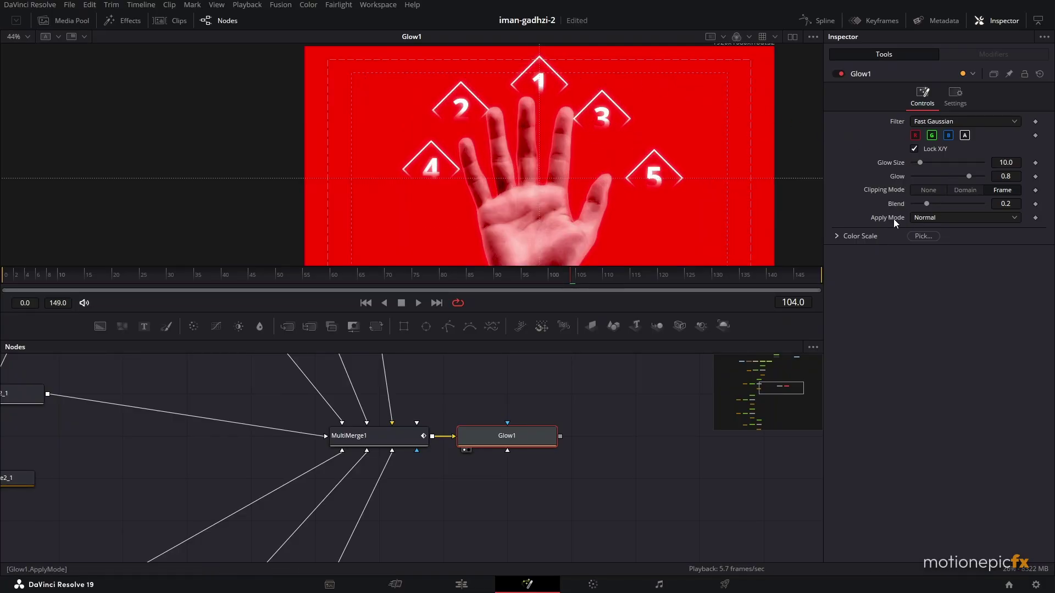
pyautogui.click(928, 220)
pyautogui.click(933, 258)
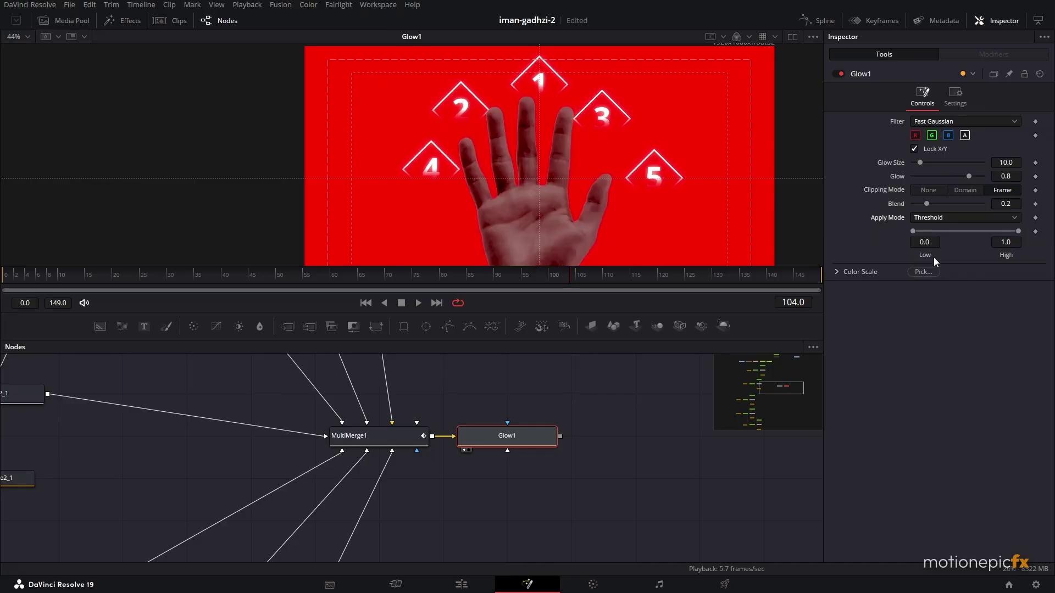
pyautogui.scroll(1, 563, 172)
pyautogui.scroll(2, 572, 174)
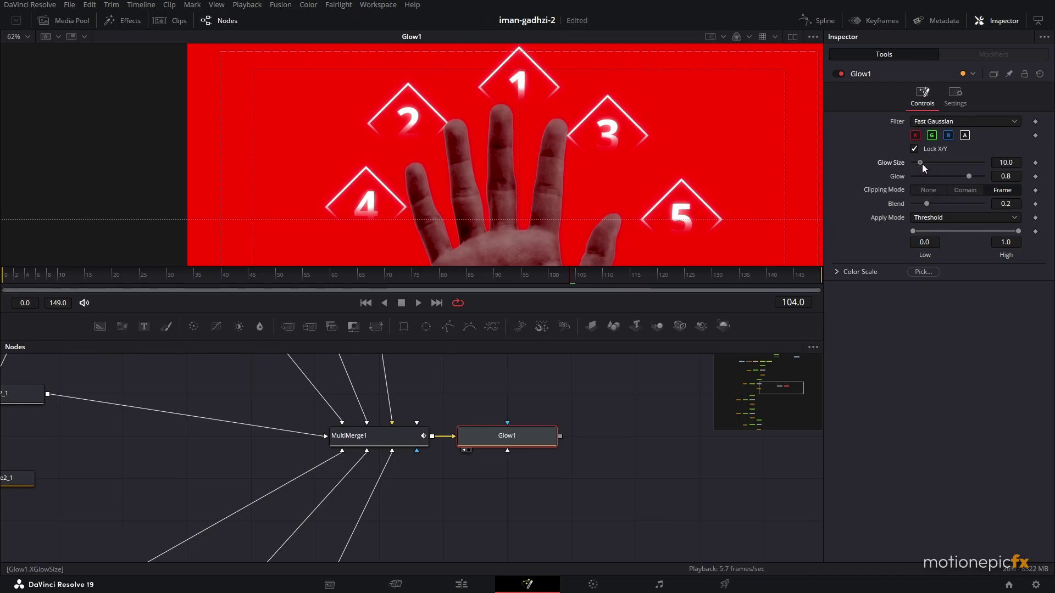
pyautogui.moveTo(922, 163); pyautogui.dragTo(974, 176)
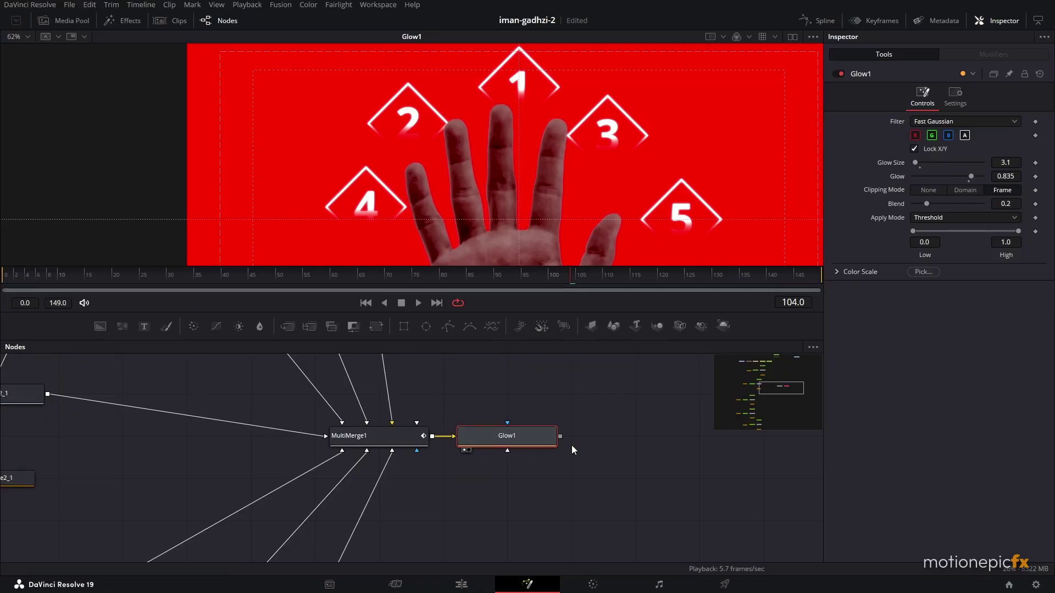
# Add a copy of Glow1 after it with glow size 37.0 and glow 0.874, saving the project.
pyautogui.hotkey('ctrl', 'v')
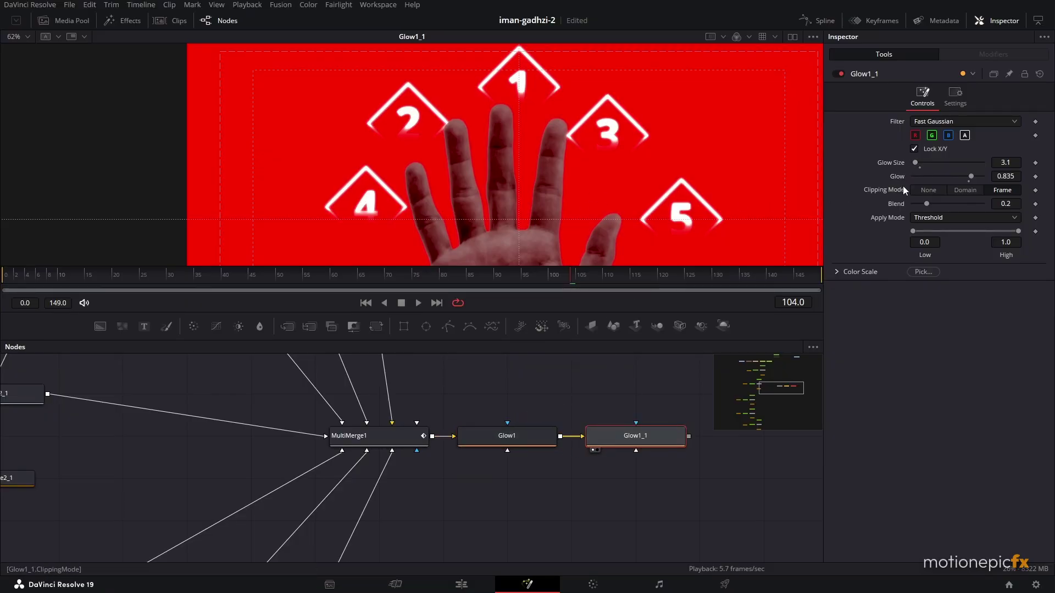
pyautogui.moveTo(916, 162); pyautogui.dragTo(937, 165)
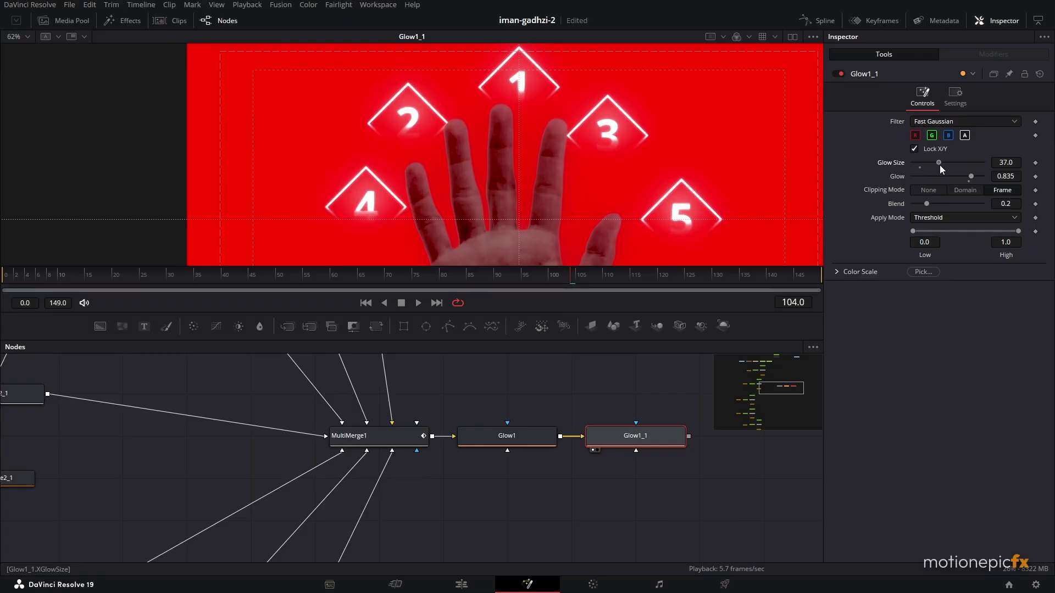
pyautogui.scroll(-2, 436, 145)
pyautogui.hotkey('ctrl', 's')
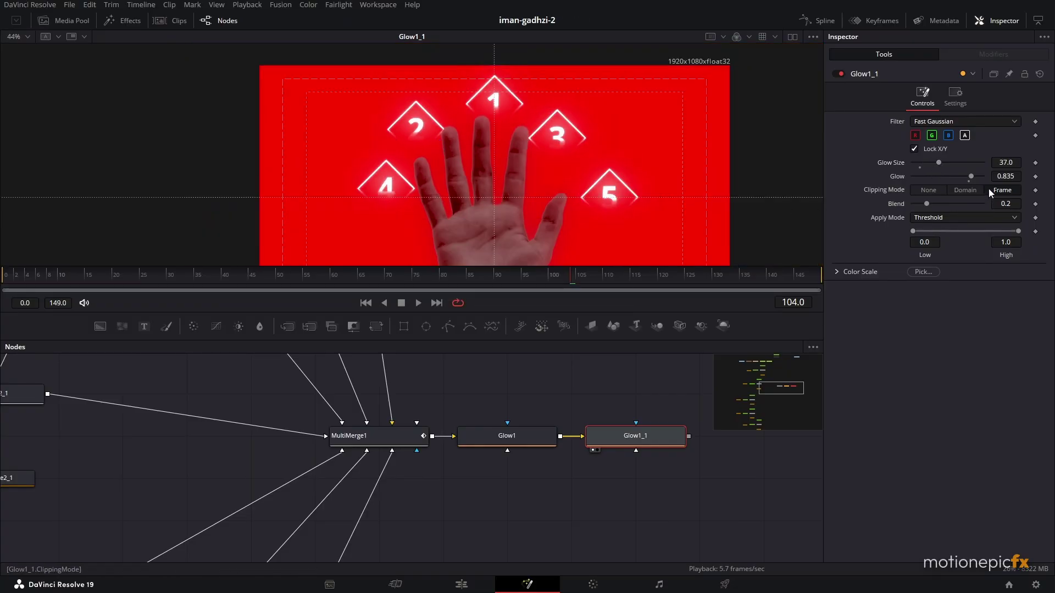
pyautogui.moveTo(972, 177); pyautogui.dragTo(974, 177)
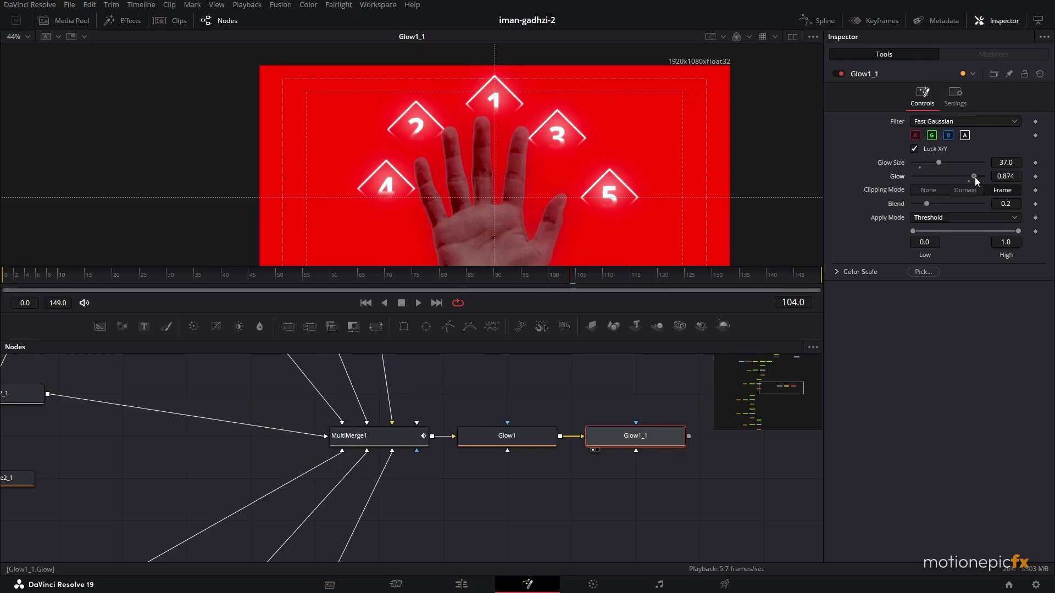
# Raise the low threshold of Glow1_1 to 0.761.
pyautogui.moveTo(558, 382); pyautogui.dragTo(384, 412)
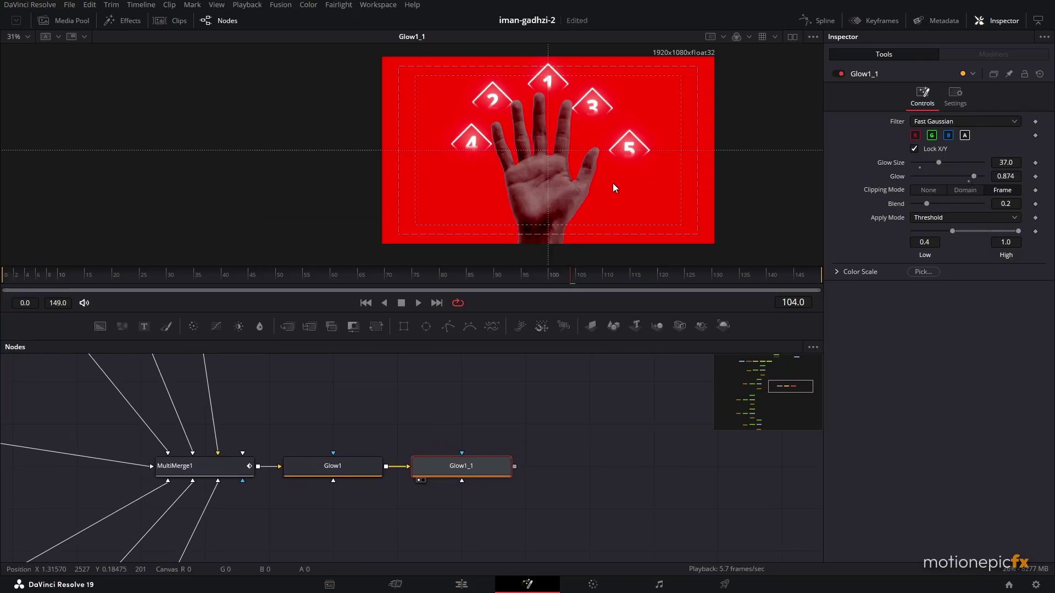
pyautogui.scroll(5, 542, 179)
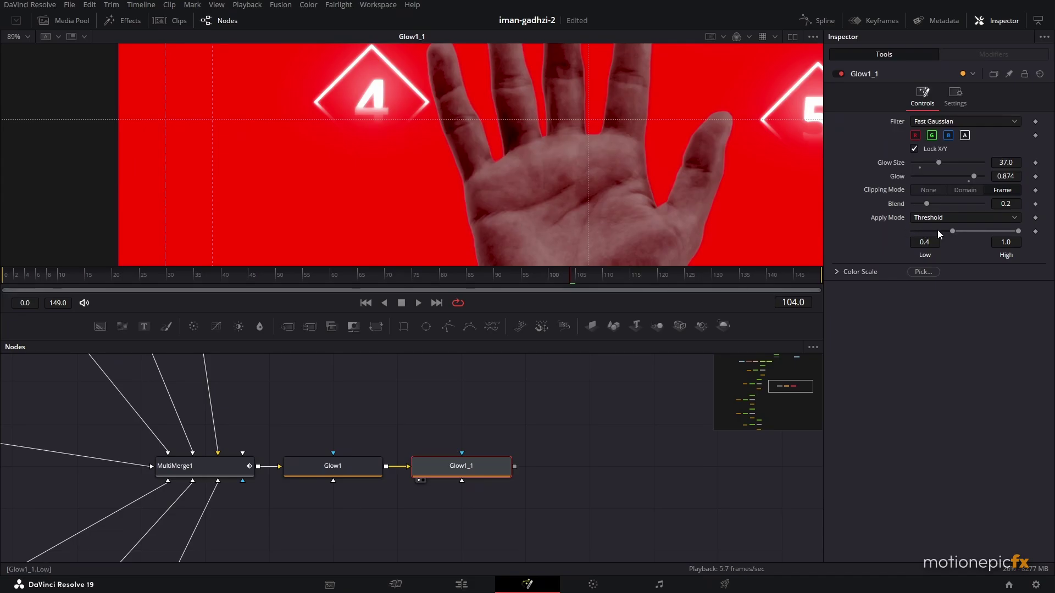
pyautogui.moveTo(951, 229)
pyautogui.mouseDown()
pyautogui.moveTo(1027, 231)
pyautogui.moveTo(957, 231)
pyautogui.moveTo(967, 236)
pyautogui.mouseUp()
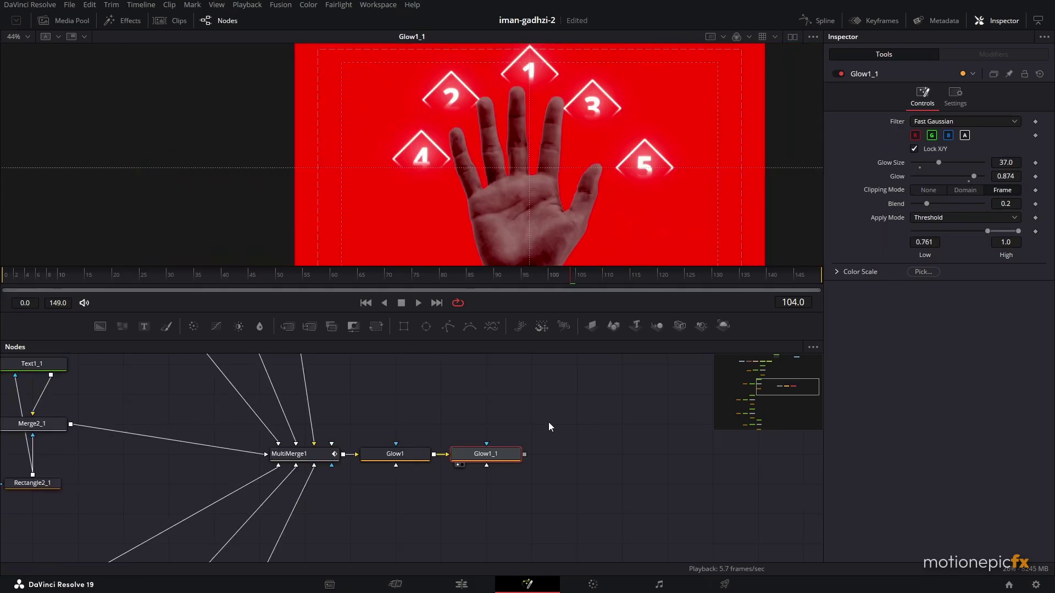
pyautogui.moveTo(549, 422); pyautogui.dragTo(436, 468)
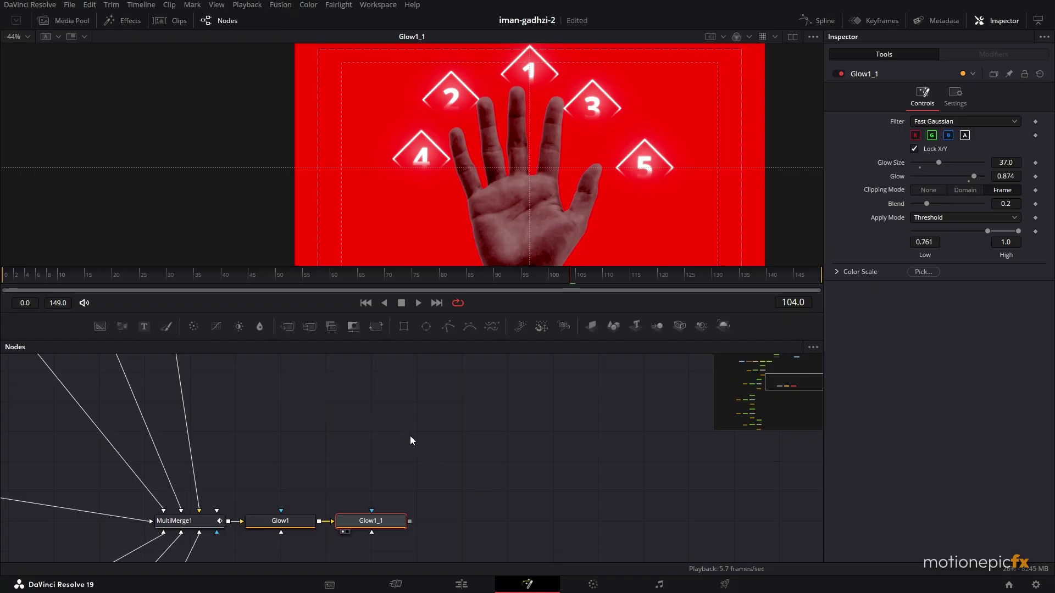
pyautogui.scroll(-3, 381, 407)
pyautogui.moveTo(332, 359); pyautogui.dragTo(371, 476)
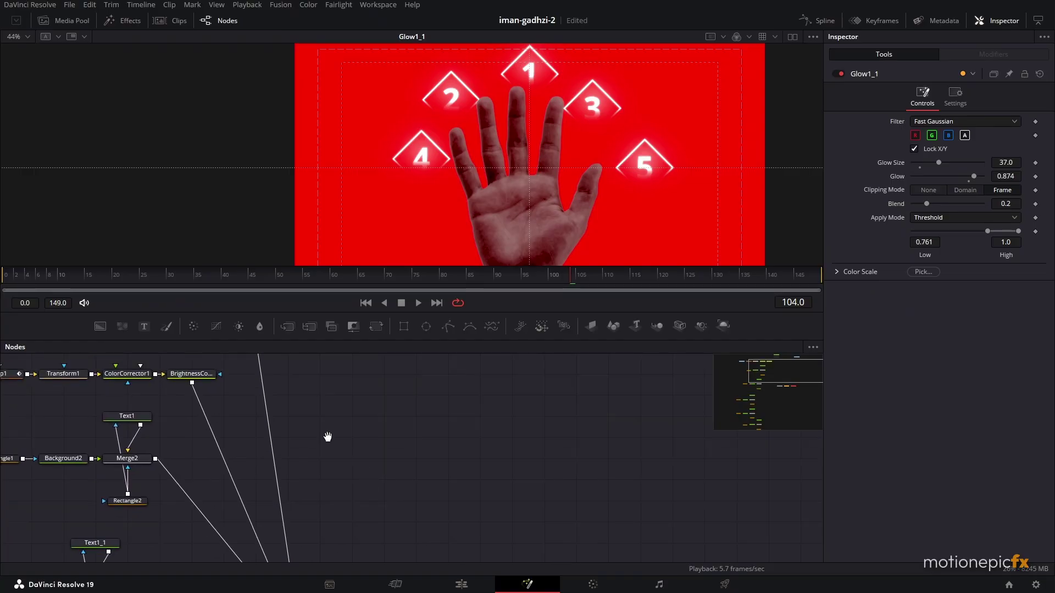
pyautogui.scroll(-3, 327, 437)
pyautogui.scroll(-3, 341, 452)
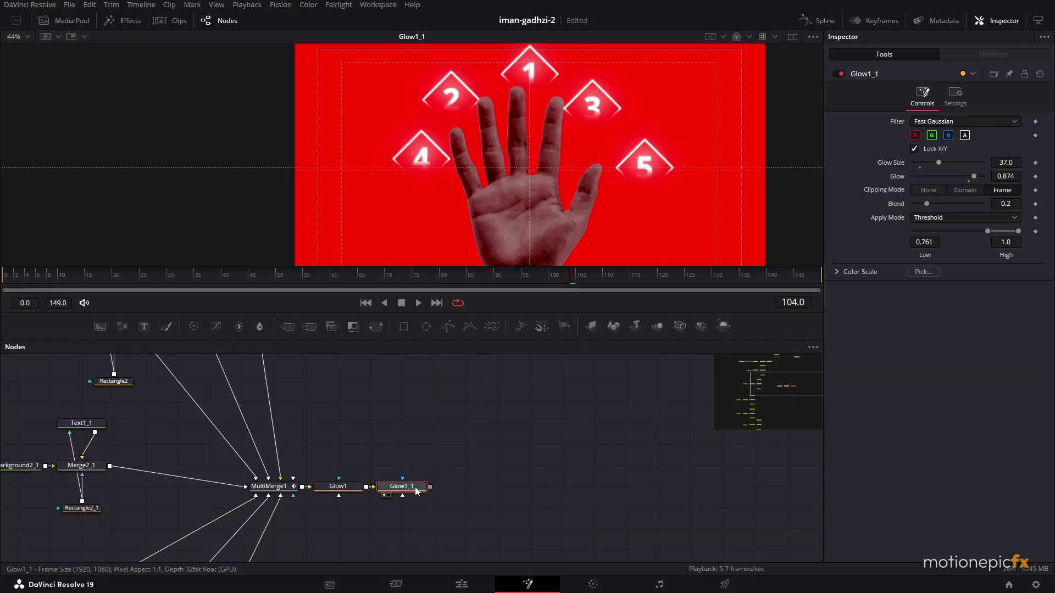
pyautogui.scroll(3, 419, 486)
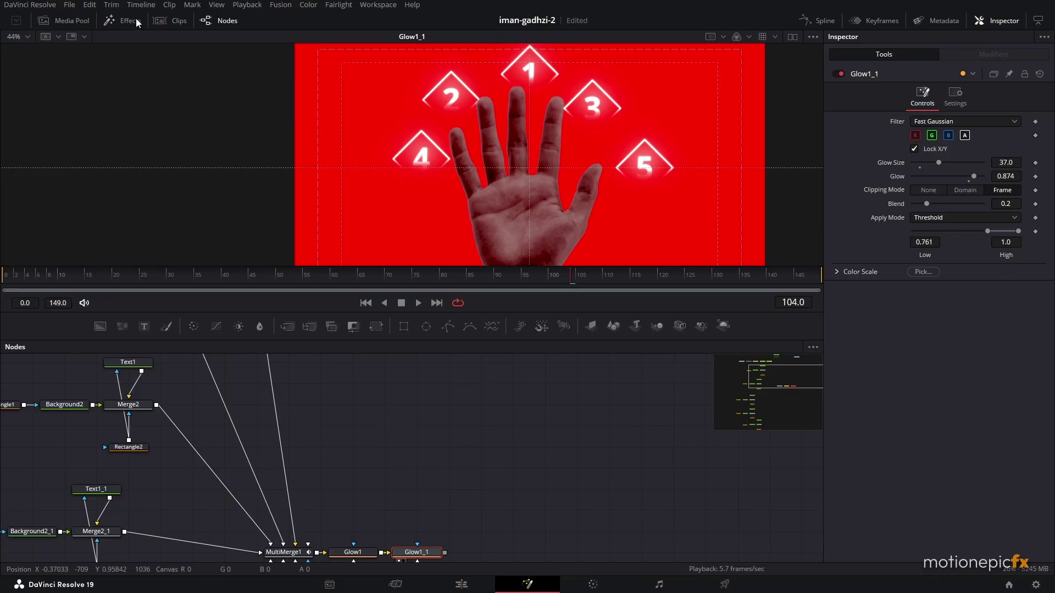
pyautogui.click(136, 19)
pyautogui.click(113, 18)
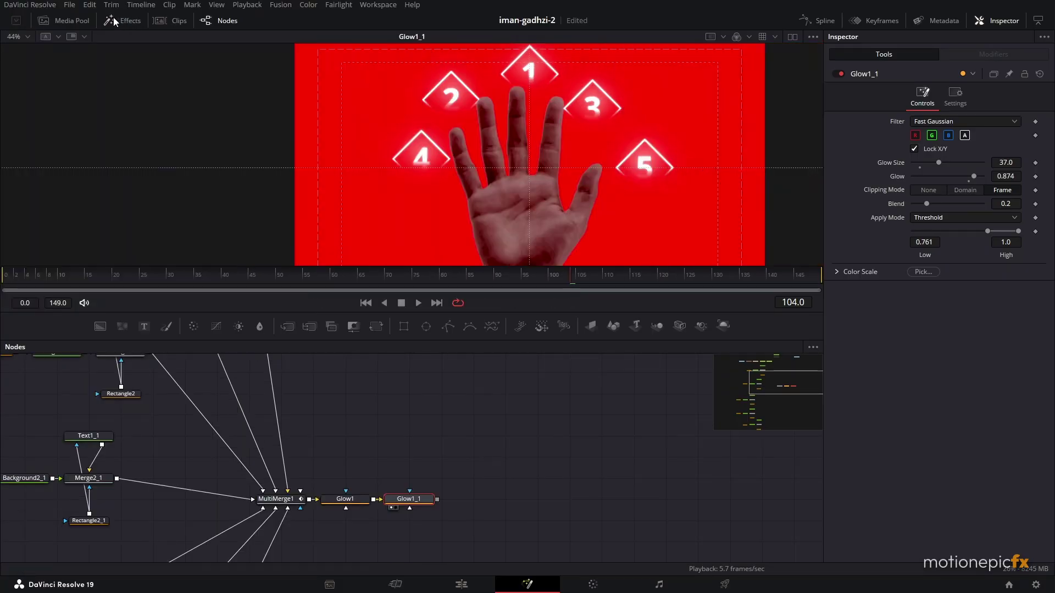
pyautogui.click(423, 402)
pyautogui.hotkey('shift', 'space')
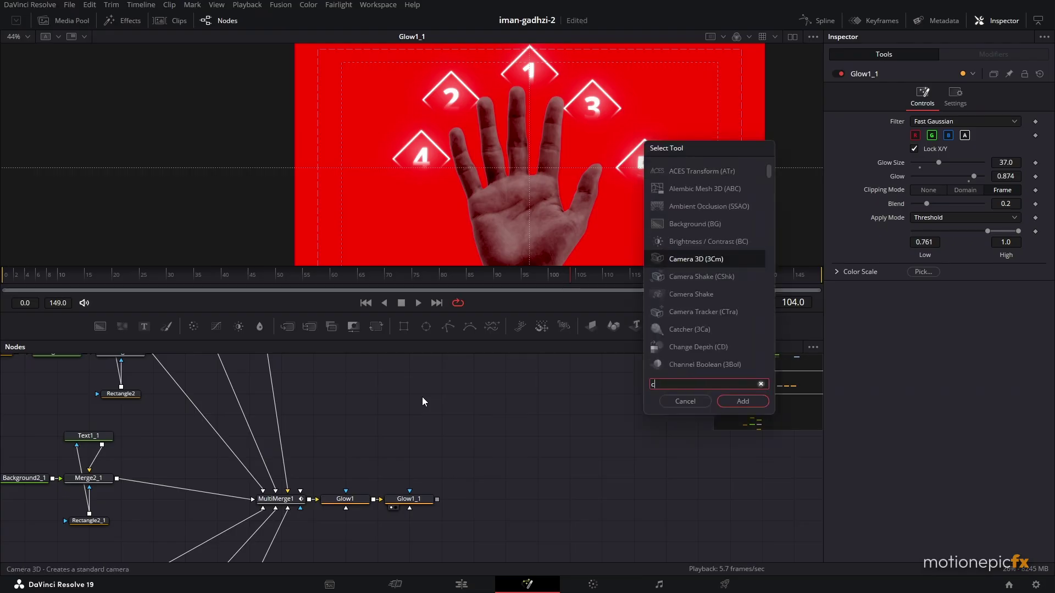
pyautogui.write('cg')
pyautogui.press('BackSpace')
pyautogui.write('heck')
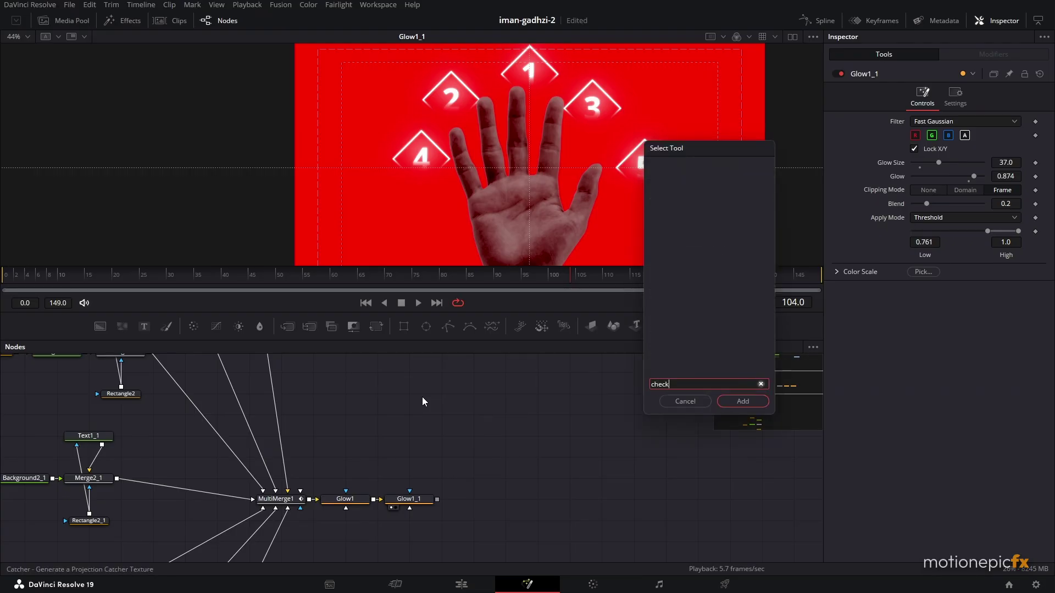
pyautogui.click(687, 401)
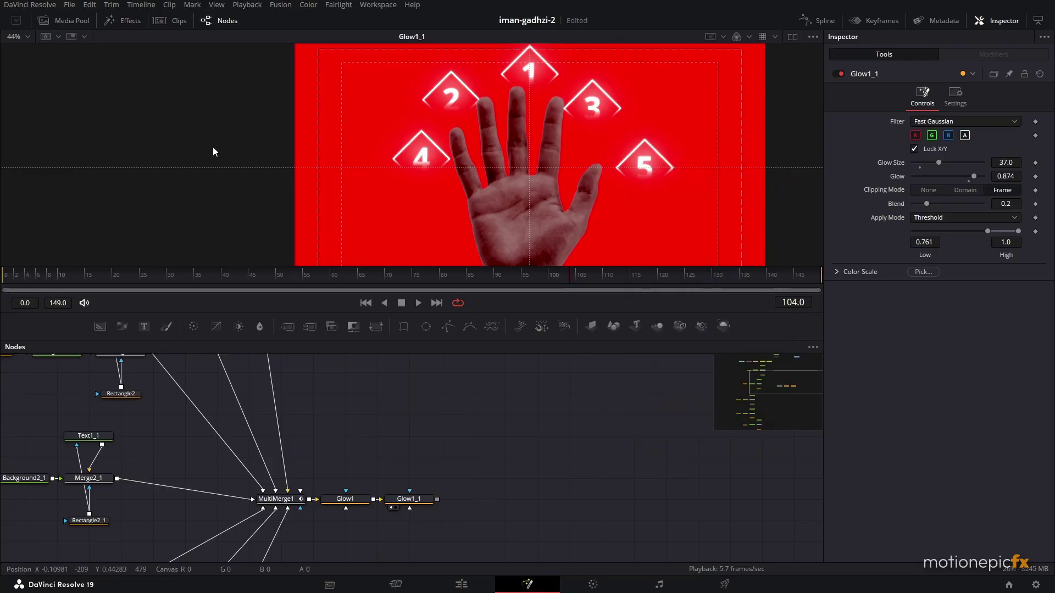
# Search the effects library for "check", add the Checker template to the node graph and show it in the viewer.
pyautogui.click(126, 21)
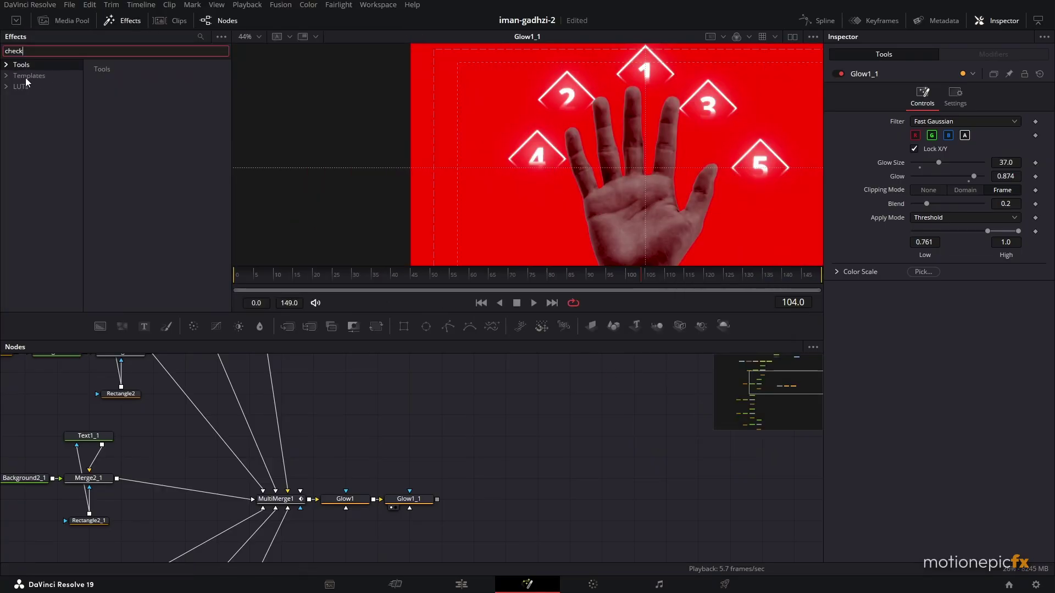
pyautogui.click(25, 78)
pyautogui.click(123, 88)
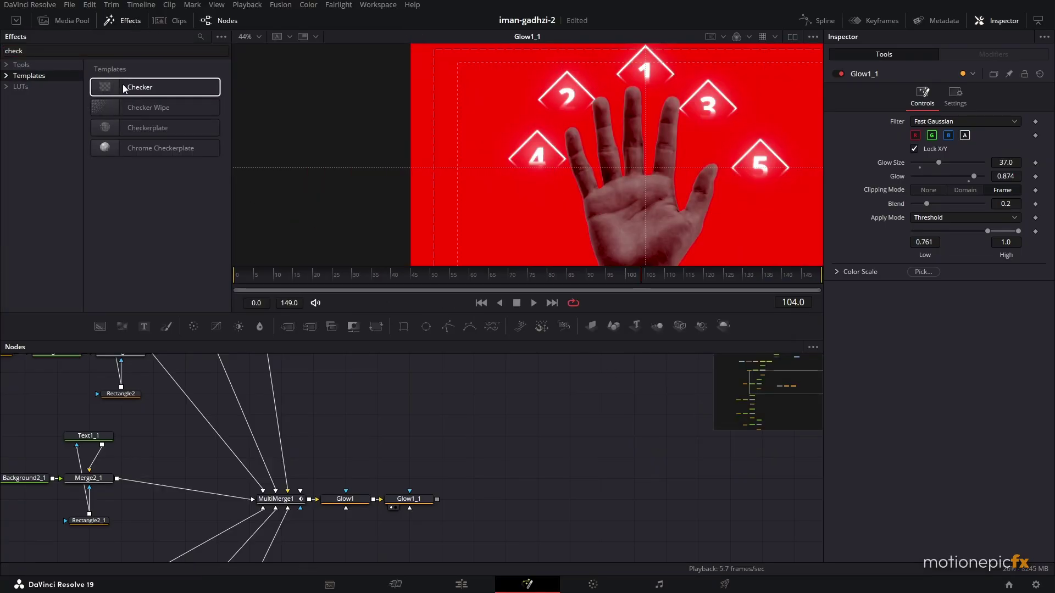
pyautogui.click(132, 84)
pyautogui.moveTo(298, 218); pyautogui.dragTo(472, 393)
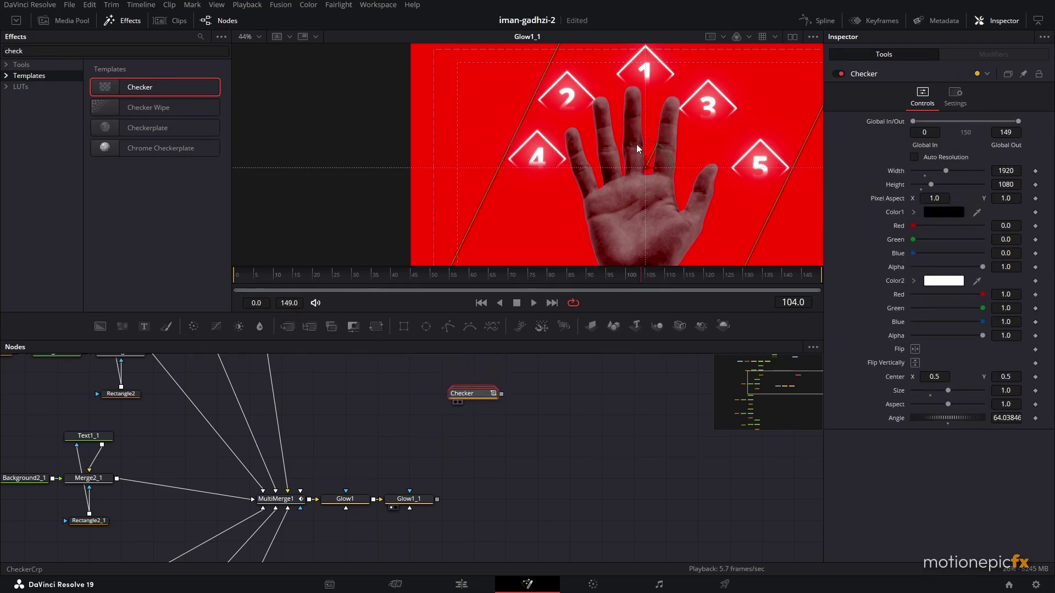
pyautogui.click(455, 402)
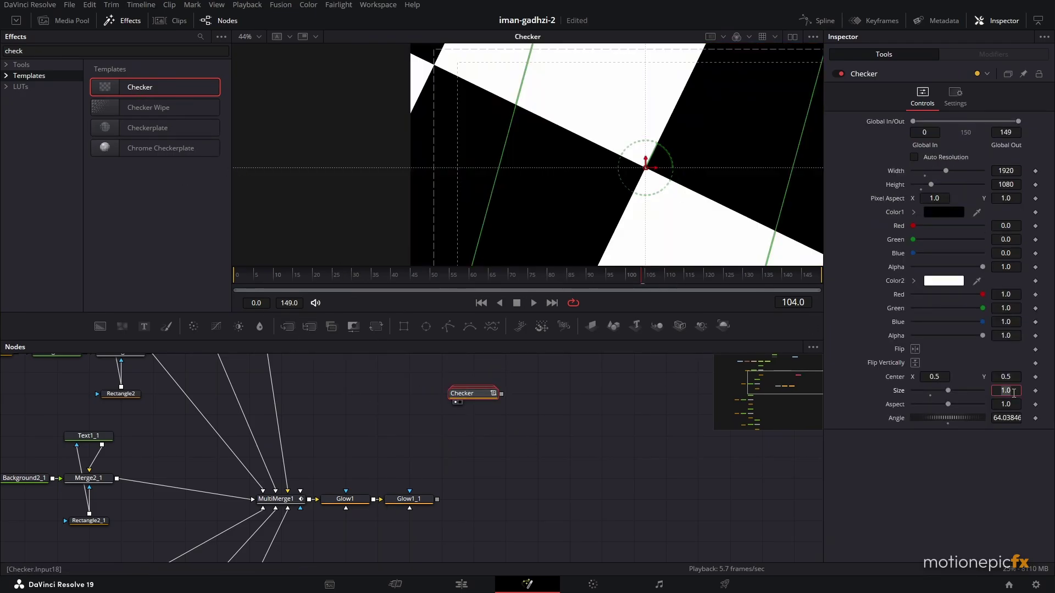
# Set the Checker's size to 0.01 and reset its angle to 0.0.
pyautogui.write('.0')
pyautogui.press('Tab')
pyautogui.click(1013, 393)
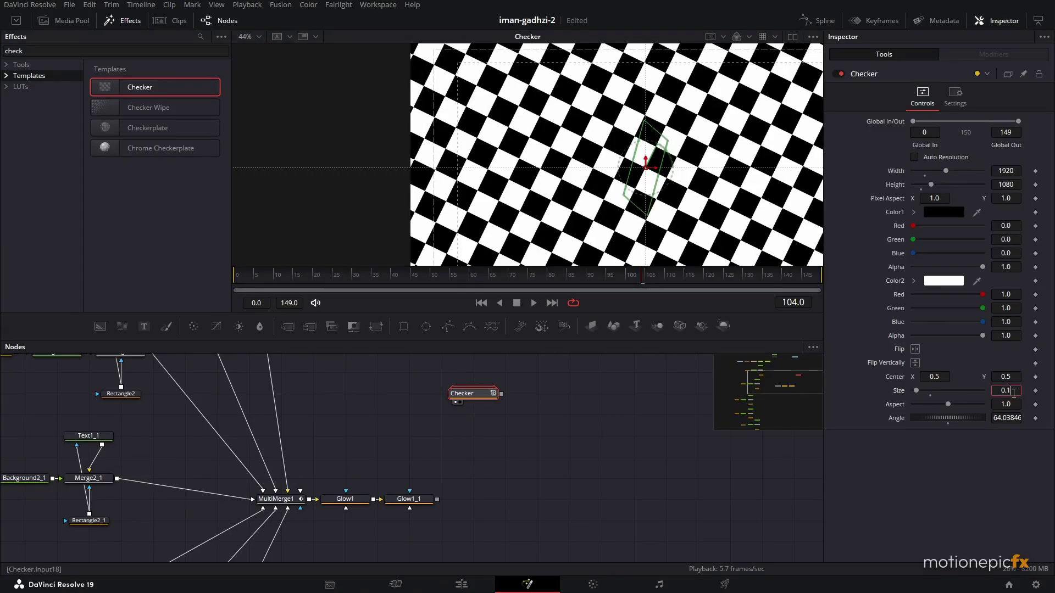
pyautogui.write('1')
pyautogui.press('Tab')
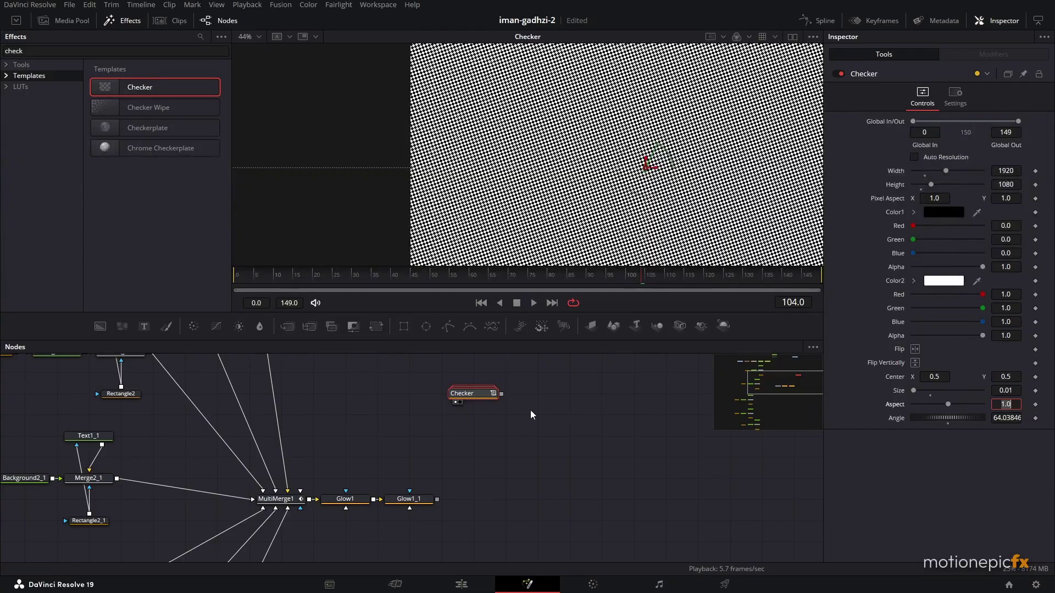
pyautogui.doubleClick(898, 421)
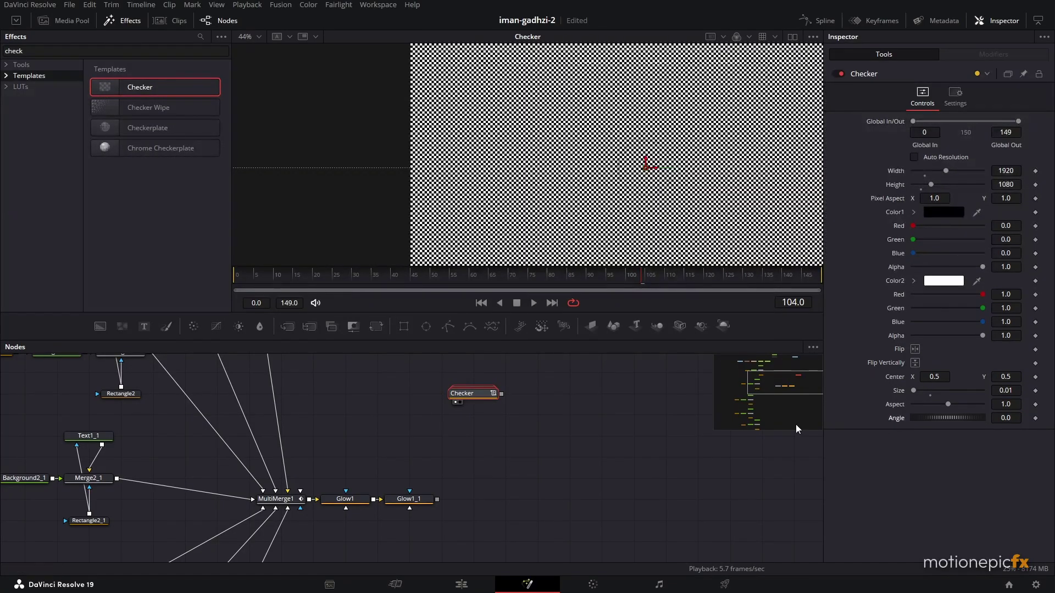
# Connect the Checker output to MultiMerge1 and show Glow1_1 in the viewer.
pyautogui.moveTo(499, 393); pyautogui.dragTo(301, 499)
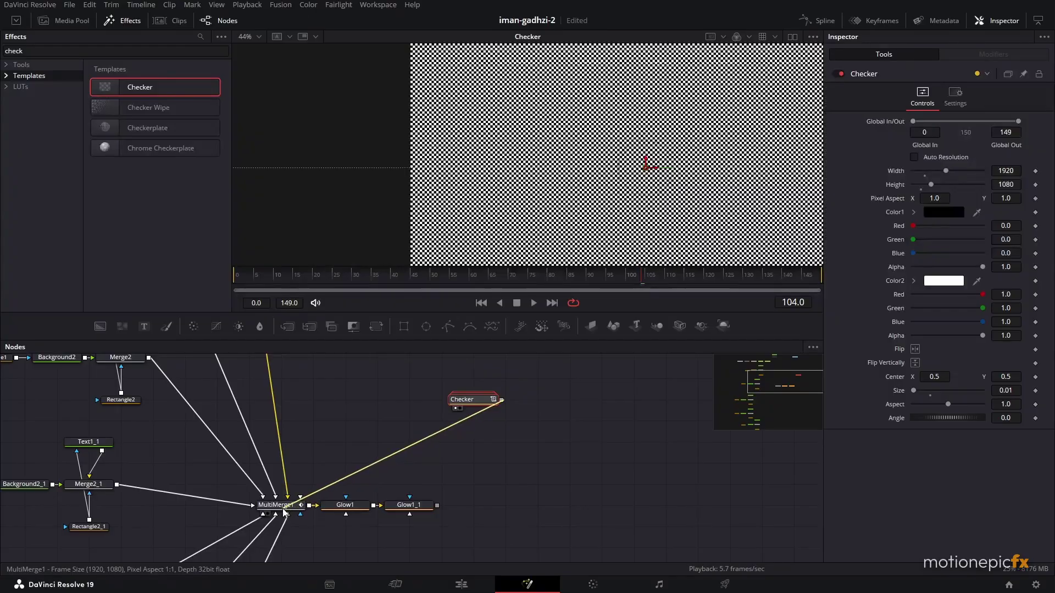
pyautogui.click(419, 508)
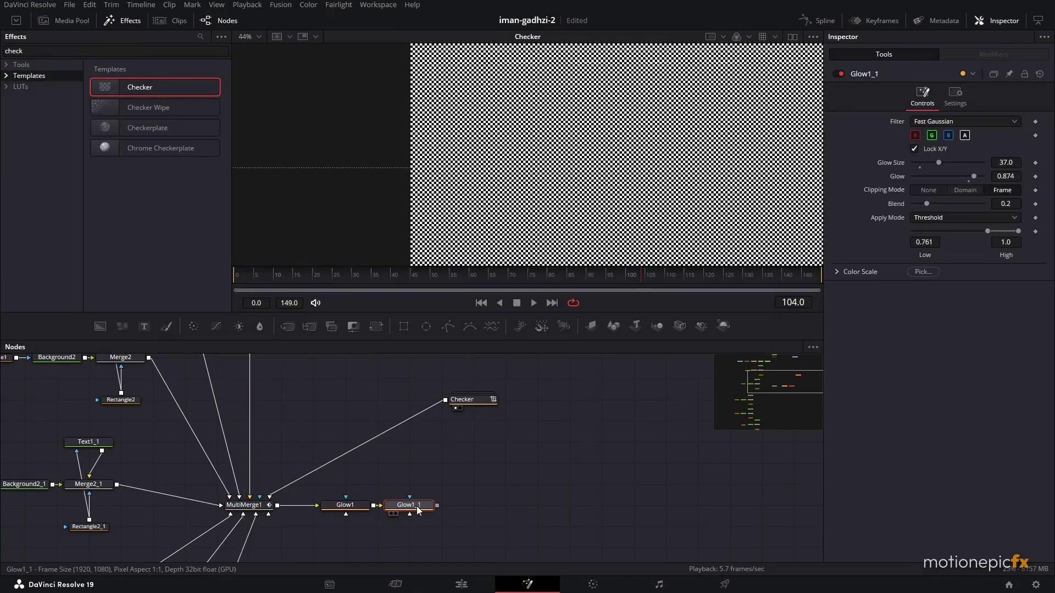
pyautogui.press('1')
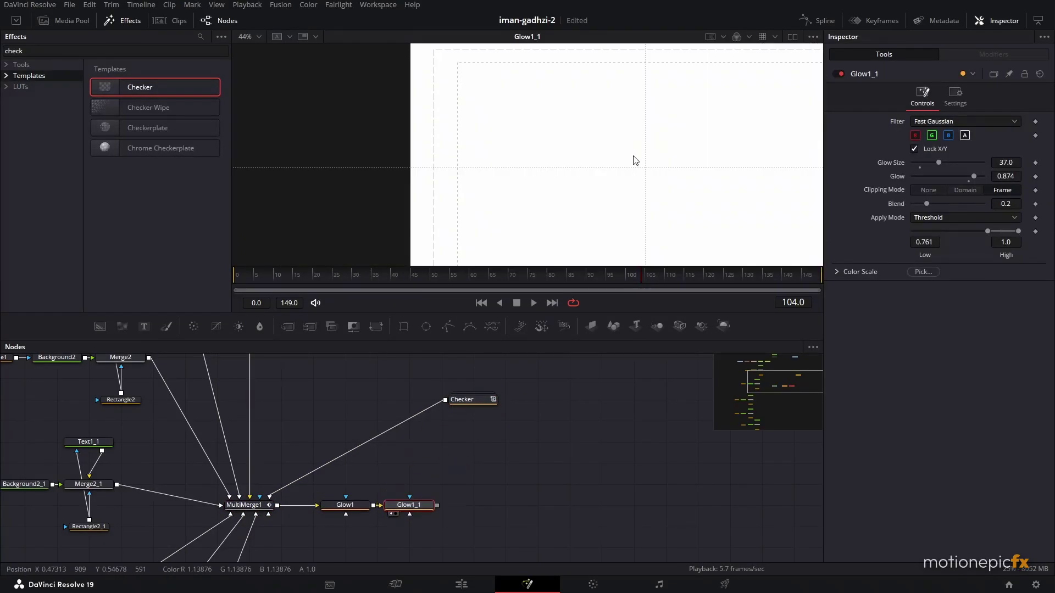
# Set the apply mode of MultiMerge1's CheckerCrp layer to Overlay.
pyautogui.click(252, 507)
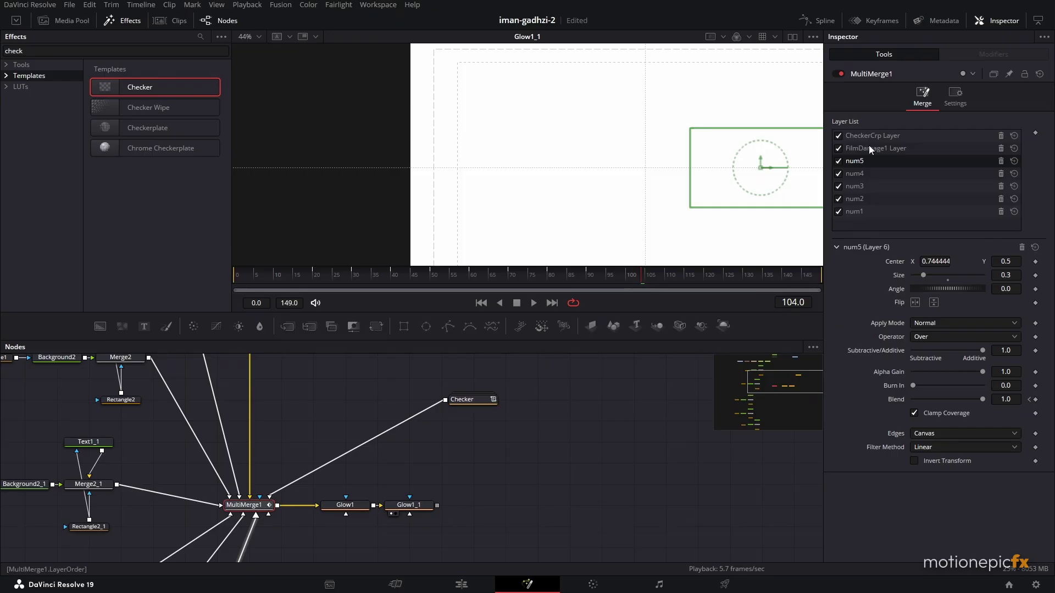
pyautogui.click(872, 136)
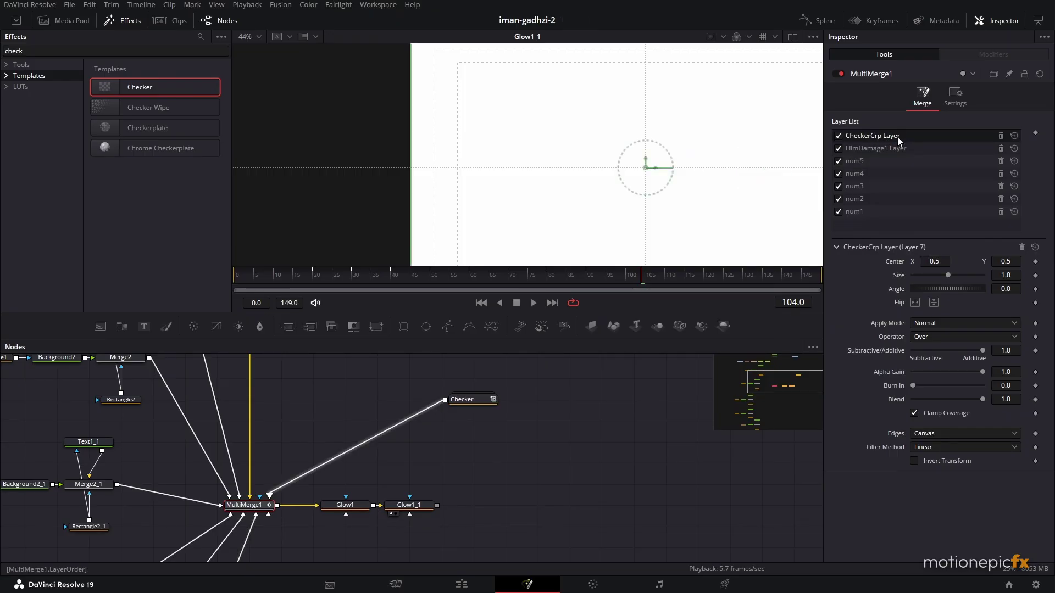
pyautogui.click(931, 324)
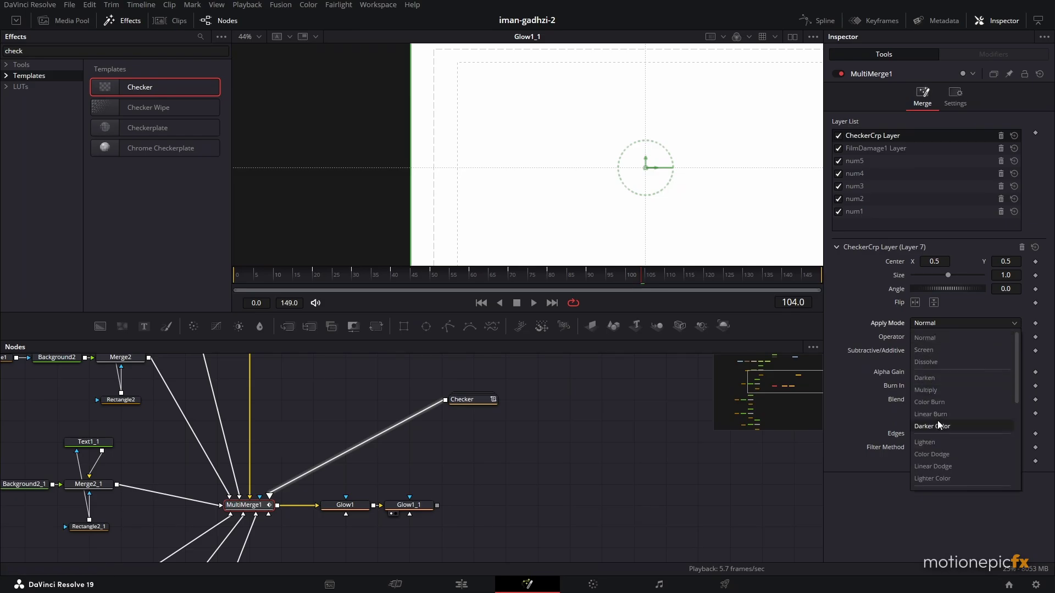
pyautogui.scroll(-5, 938, 423)
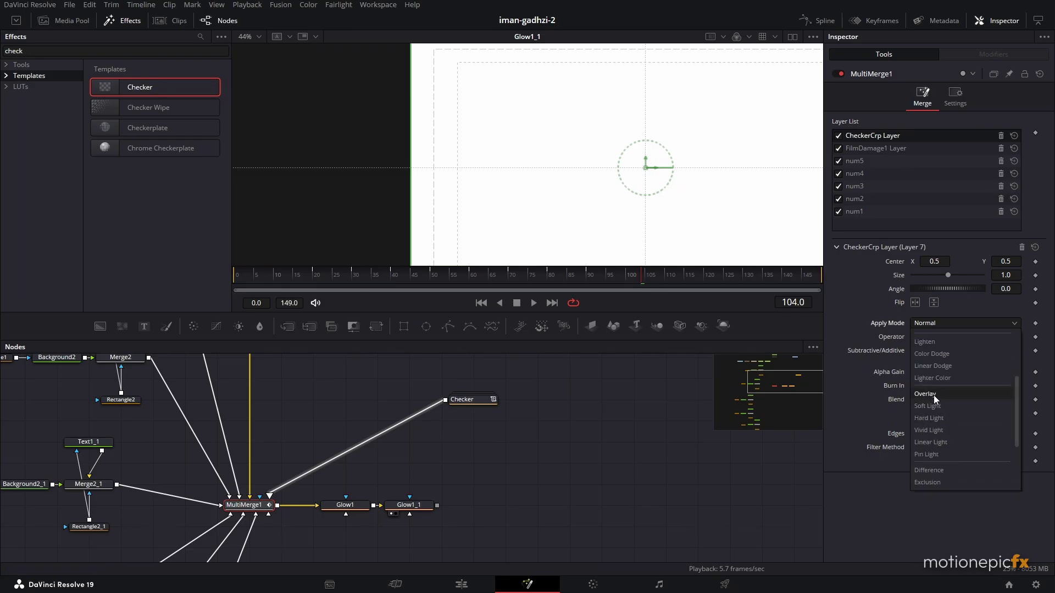
pyautogui.click(934, 394)
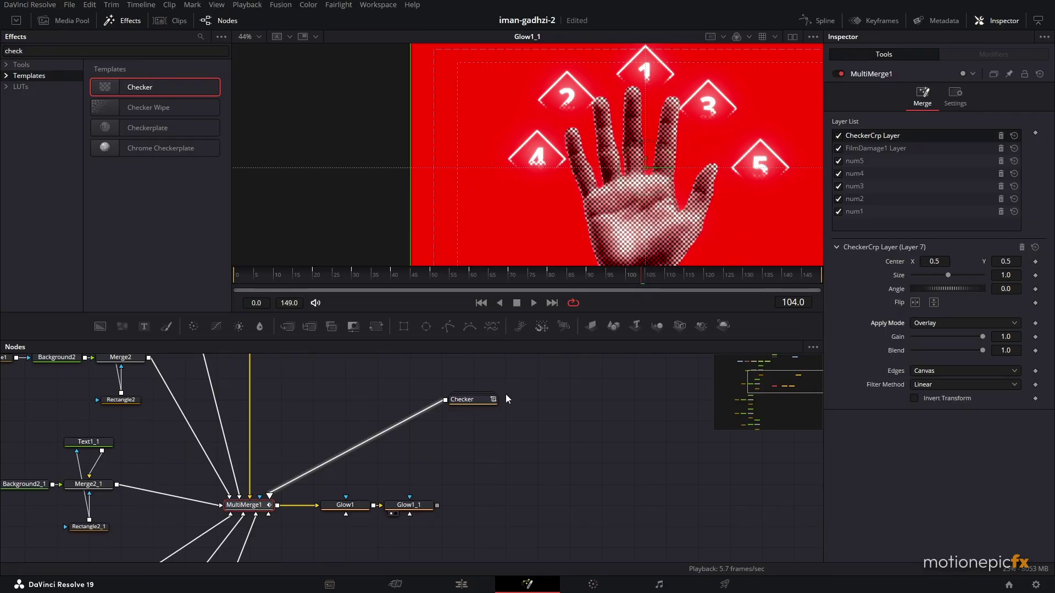
# Reduce the Checker's size to 0.004 and inspect the halftone pattern on the hand up close.
pyautogui.click(475, 400)
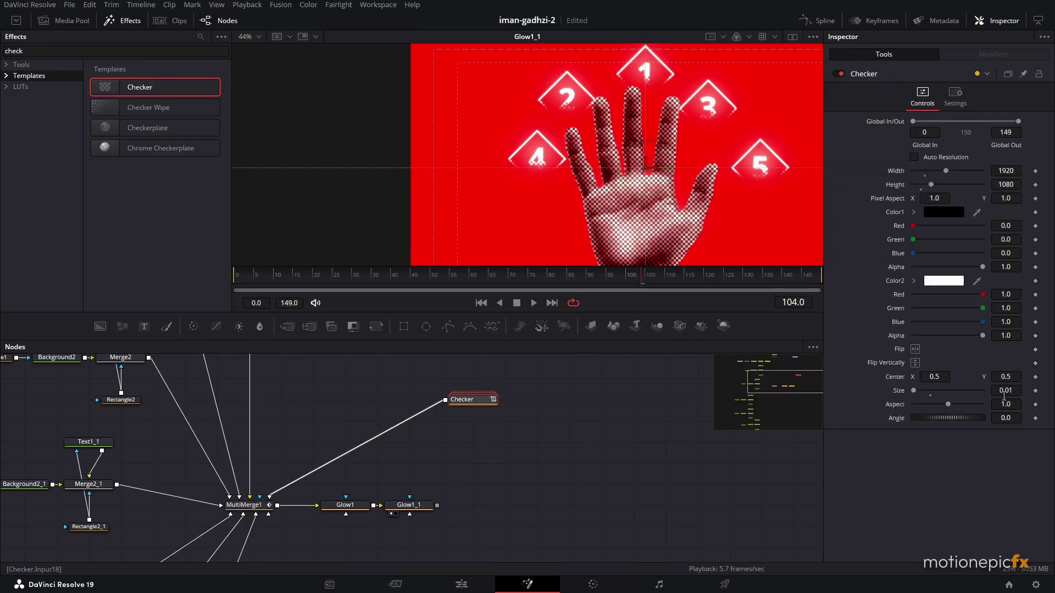
pyautogui.moveTo(1004, 392); pyautogui.dragTo(998, 392)
pyautogui.moveTo(1005, 390); pyautogui.dragTo(1005, 391)
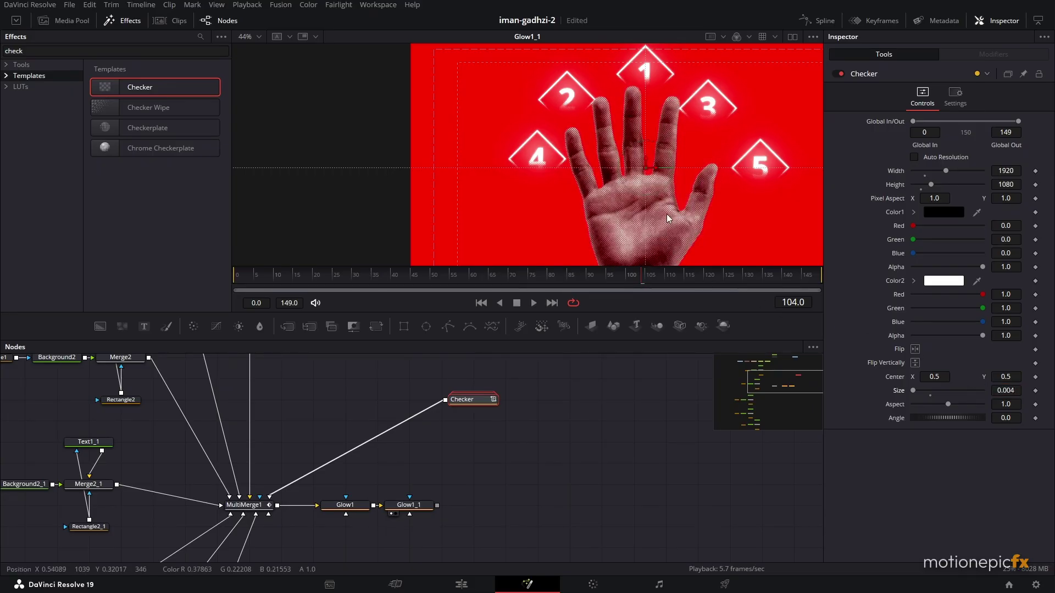
pyautogui.scroll(6, 621, 102)
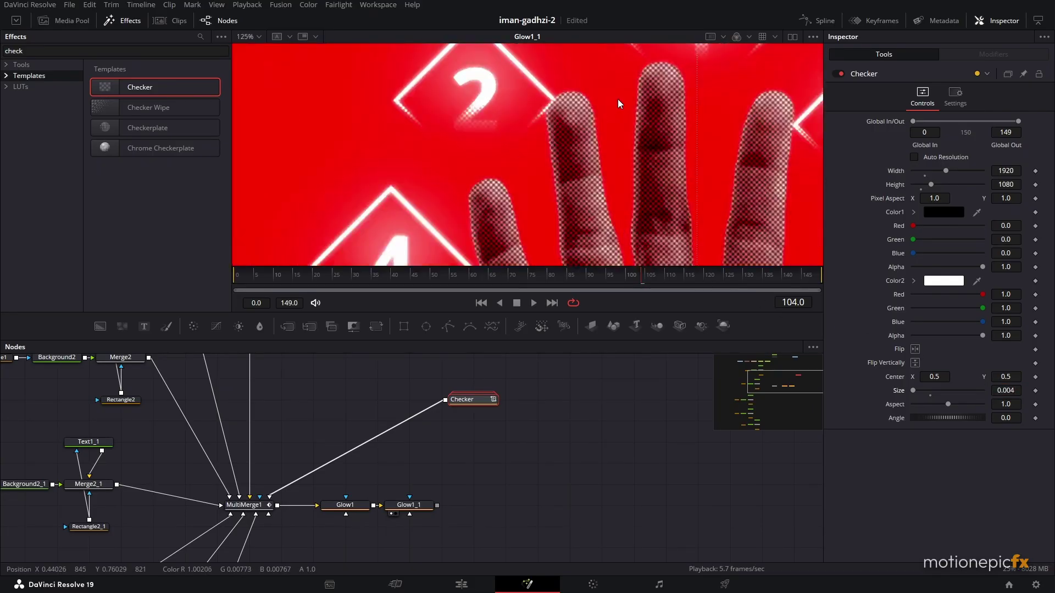
pyautogui.scroll(-6, 618, 101)
pyautogui.moveTo(624, 104); pyautogui.dragTo(577, 142)
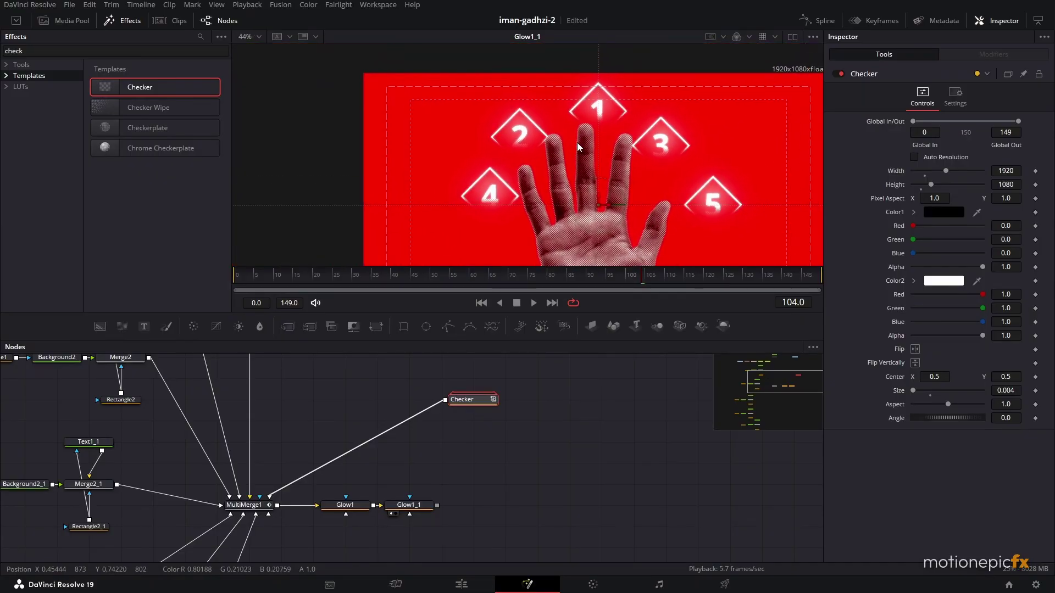
# Re-enable the FilmDamage1 node and view the whole frame.
pyautogui.moveTo(349, 460); pyautogui.dragTo(376, 563)
pyautogui.scroll(2, 329, 412)
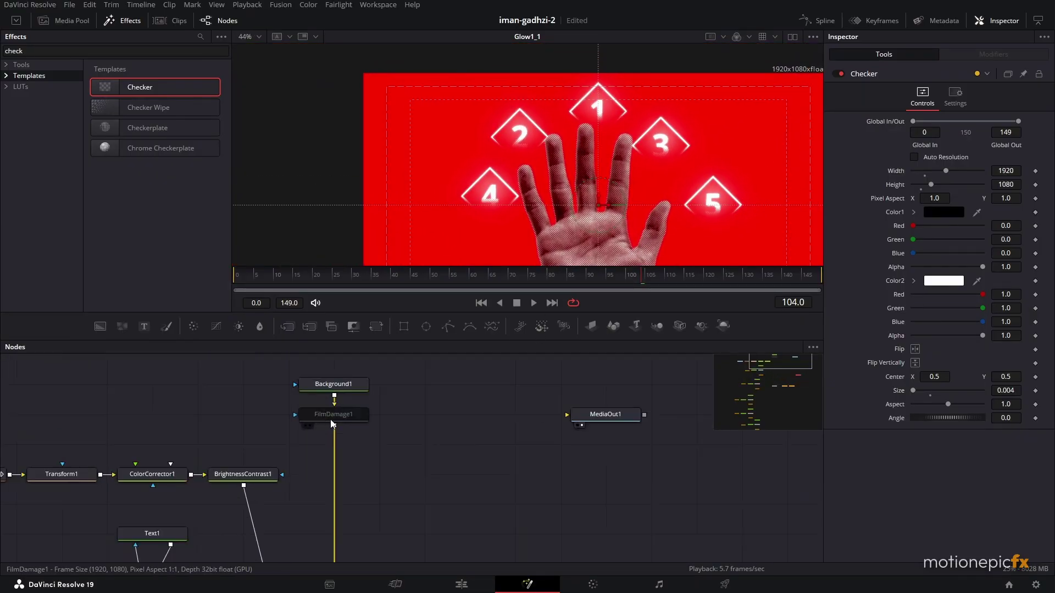
pyautogui.click(333, 414)
pyautogui.click(836, 74)
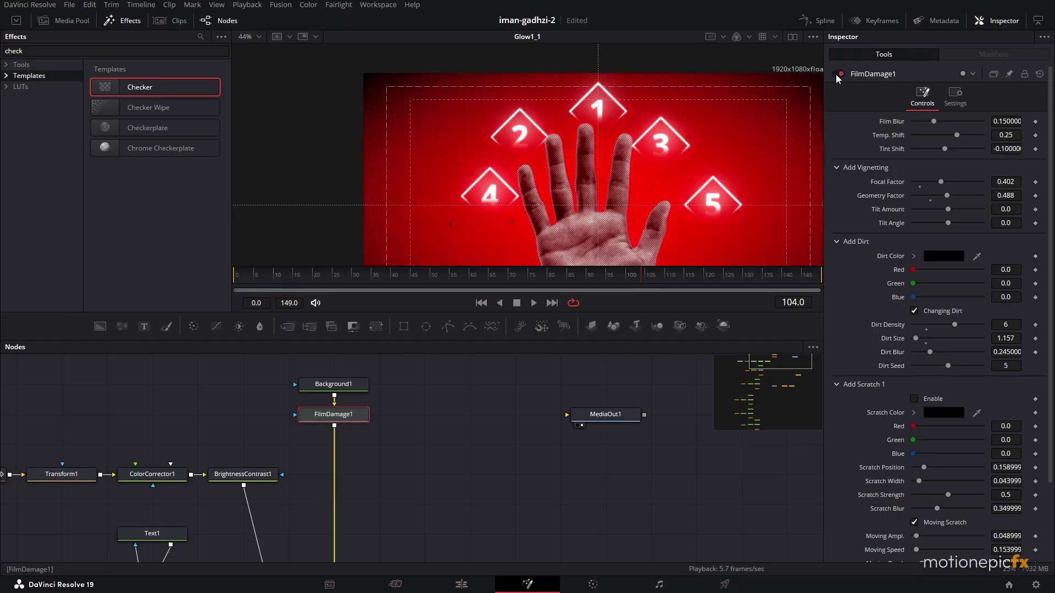
pyautogui.scroll(-2, 573, 155)
pyautogui.scroll(-1, 577, 157)
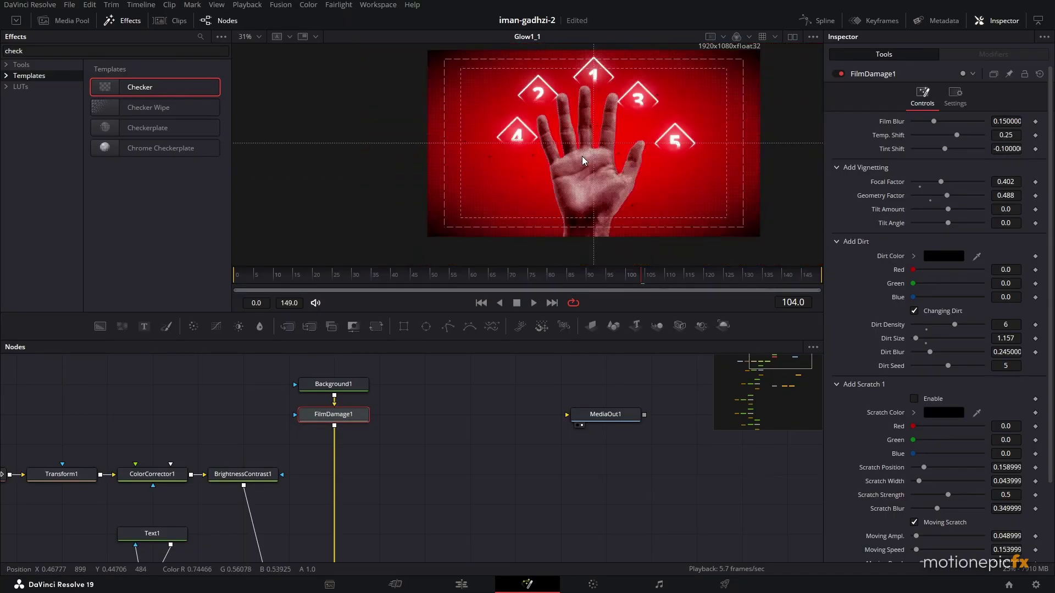
# Examine the halftone pattern and dirt specks up close on the hand and across the dark corner of the red background.
pyautogui.scroll(3, 581, 159)
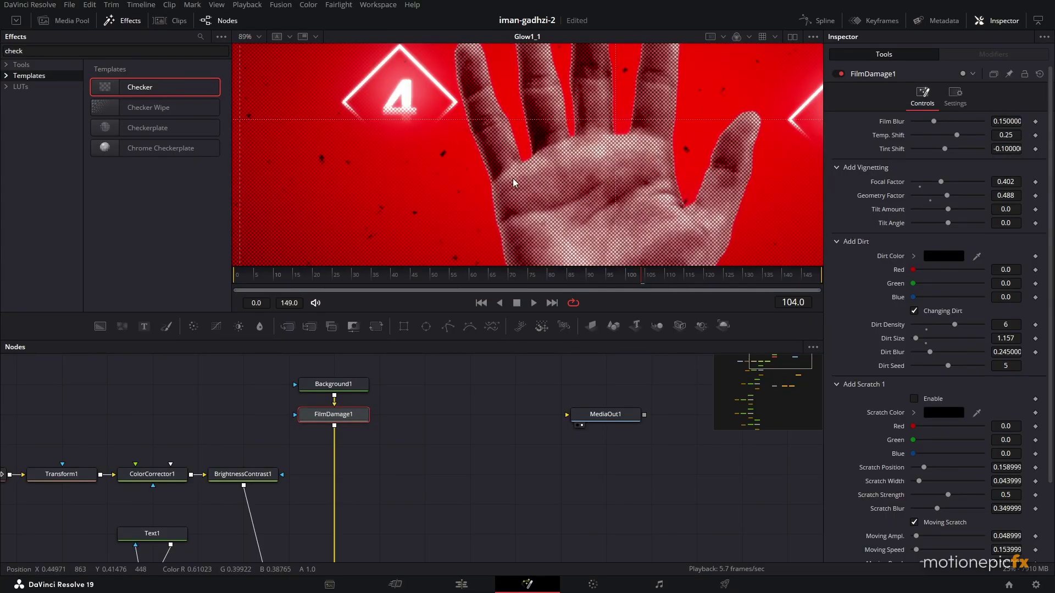
pyautogui.moveTo(513, 178); pyautogui.dragTo(685, 147)
pyautogui.moveTo(491, 209); pyautogui.dragTo(552, 123)
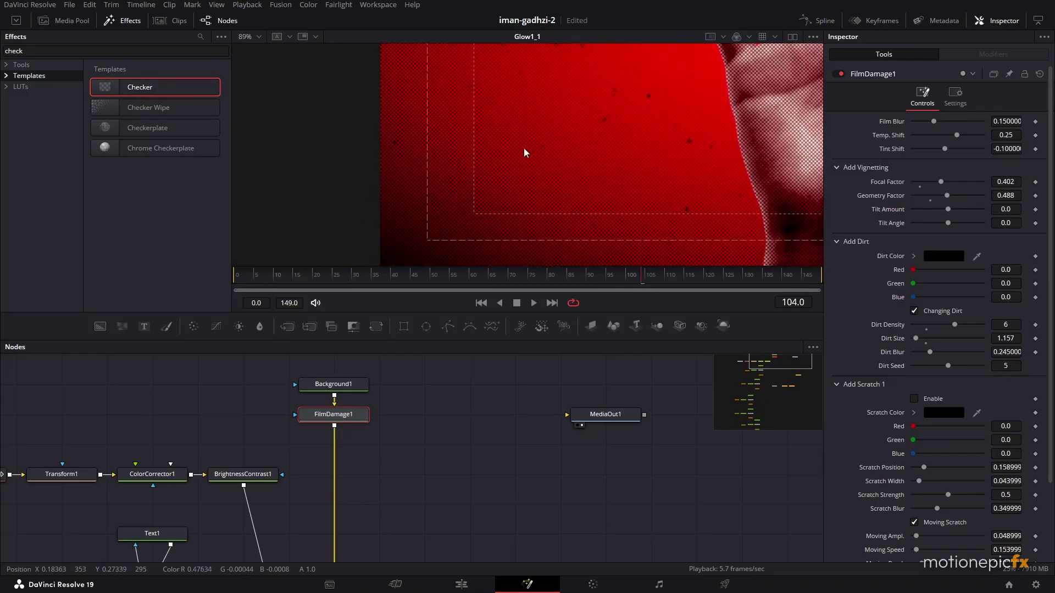
pyautogui.scroll(1, 519, 151)
pyautogui.scroll(-1, 520, 151)
pyautogui.scroll(-1, 405, 220)
pyautogui.scroll(2, 454, 186)
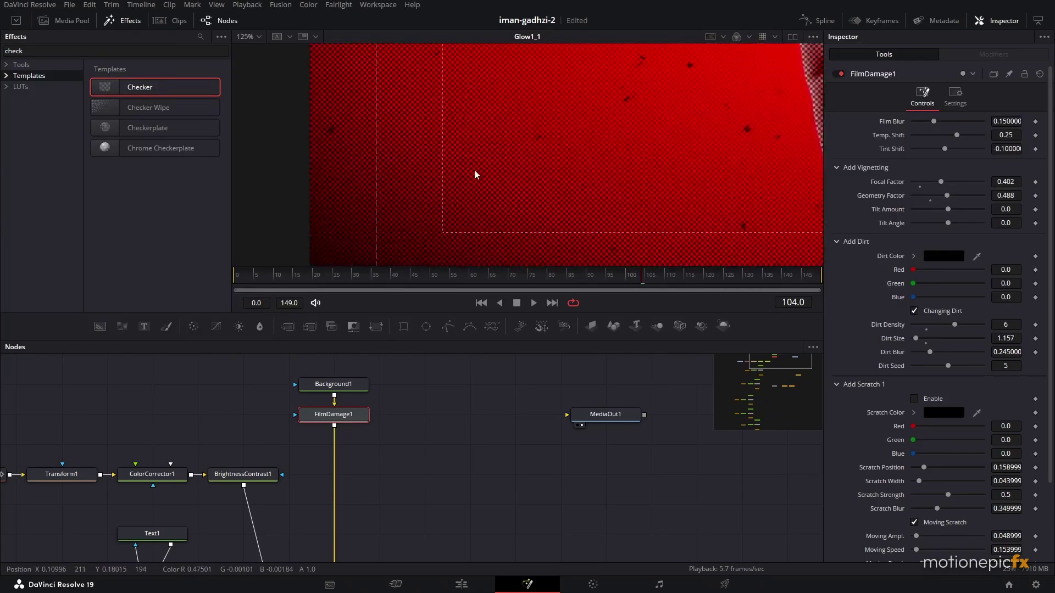
pyautogui.scroll(-2, 456, 198)
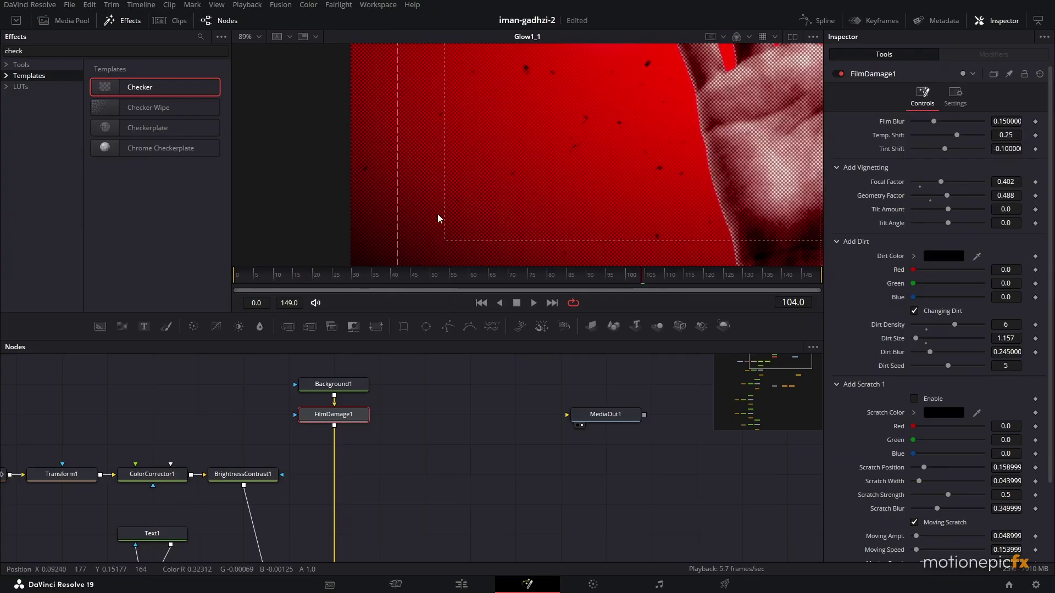
# Set FilmDamage1's film blur to 0.2323, temp shift to -0.55, tint shift to 0.21, focal factor to 0.583 and geometry factor to 0.433.
pyautogui.moveTo(593, 159); pyautogui.dragTo(500, 202)
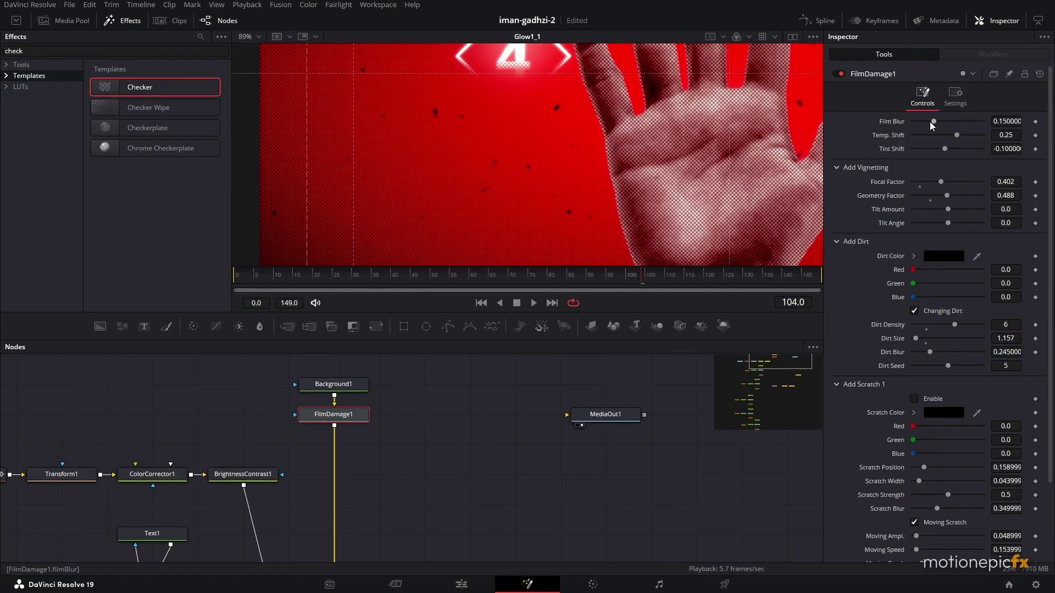
pyautogui.moveTo(954, 136); pyautogui.dragTo(993, 140)
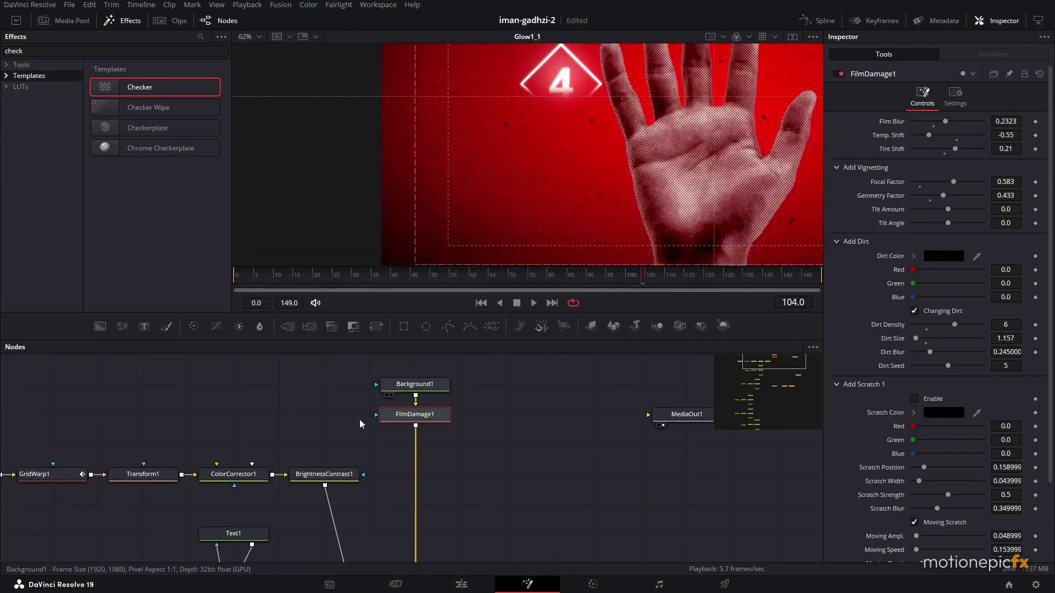
# Set ColorCorrector1's contrast to 1.41, gain to 0.61 and lift to -0.55 to darken the hand, and save the project.
pyautogui.click(231, 476)
pyautogui.moveTo(936, 363); pyautogui.dragTo(935, 362)
pyautogui.moveTo(956, 349); pyautogui.dragTo(928, 377)
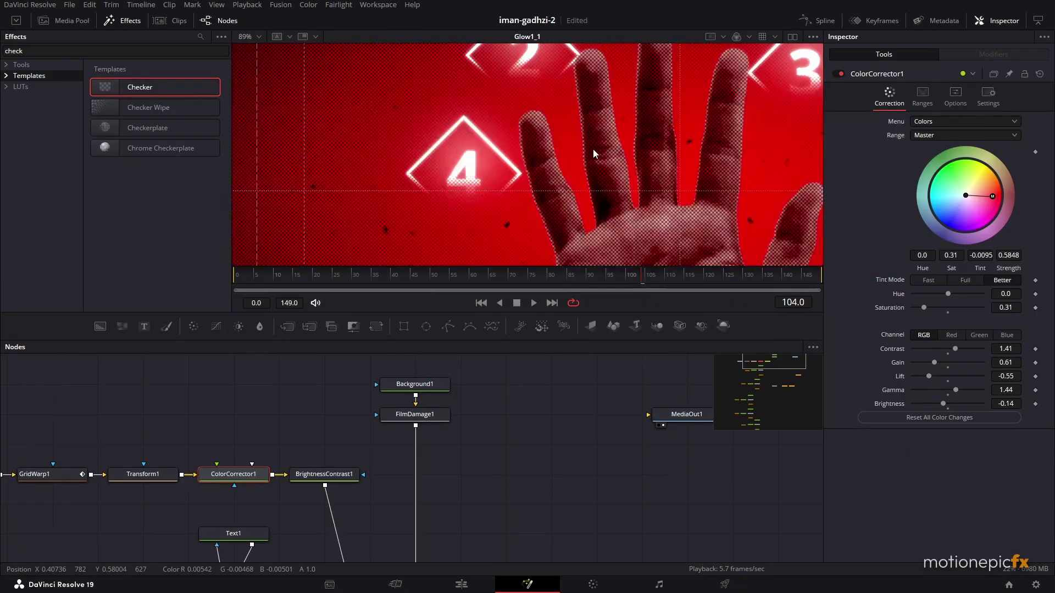
pyautogui.hotkey('ctrl', 's')
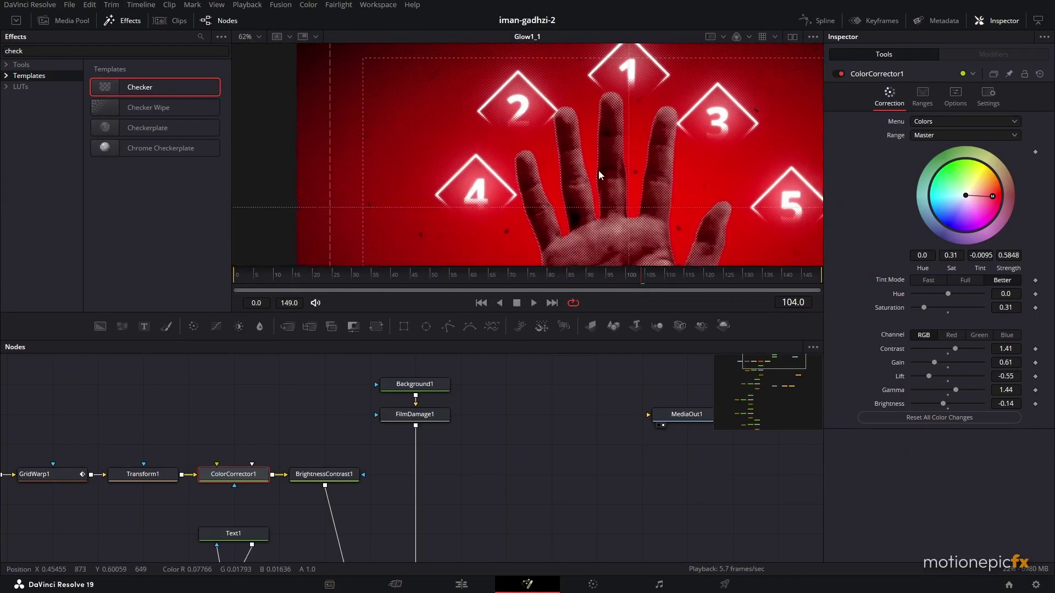
# Change the preview rendering options and play the animation from frame 0 with the Effects library hidden.
pyautogui.rightClick(636, 305)
pyautogui.click(650, 311)
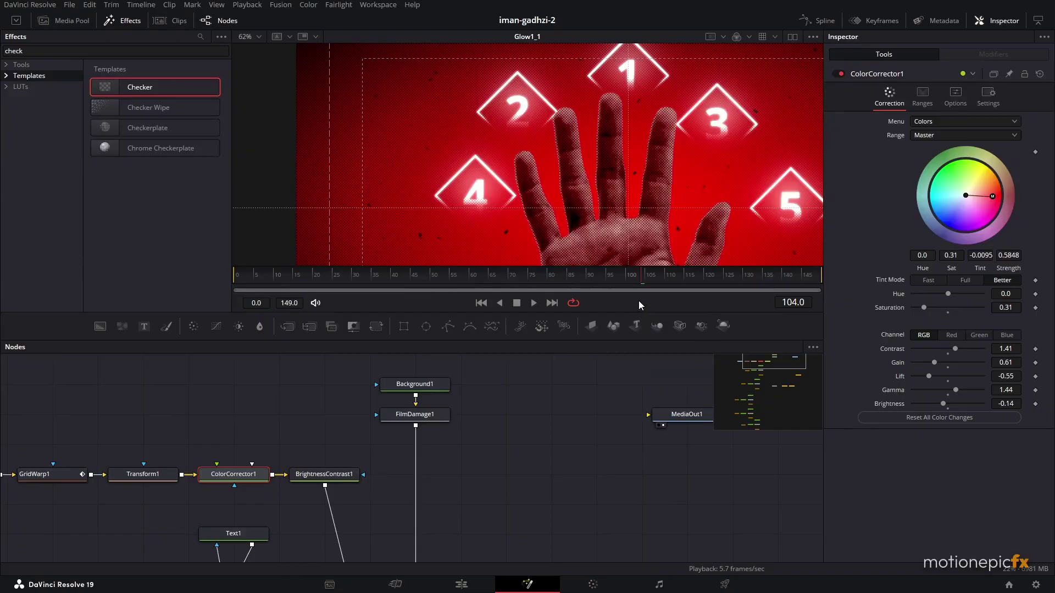
pyautogui.rightClick(641, 303)
pyautogui.click(655, 322)
pyautogui.click(482, 304)
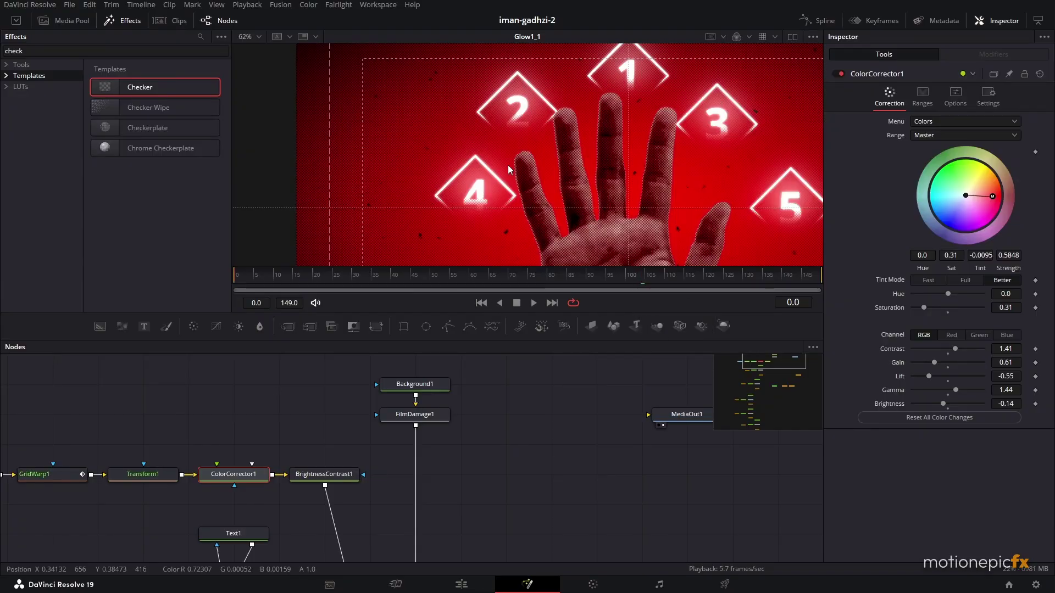
pyautogui.click(122, 20)
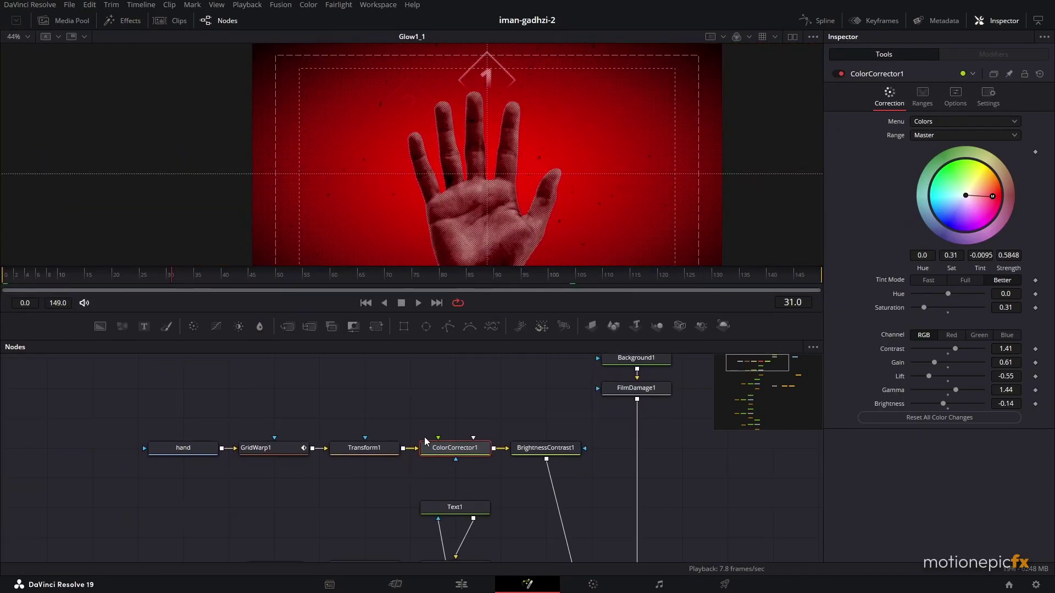
# Keyframe Transform1's Center at frame 0 with Y at -0.346 so the hand starts below the frame.
pyautogui.click(362, 448)
pyautogui.click(365, 304)
pyautogui.scroll(-2, 572, 153)
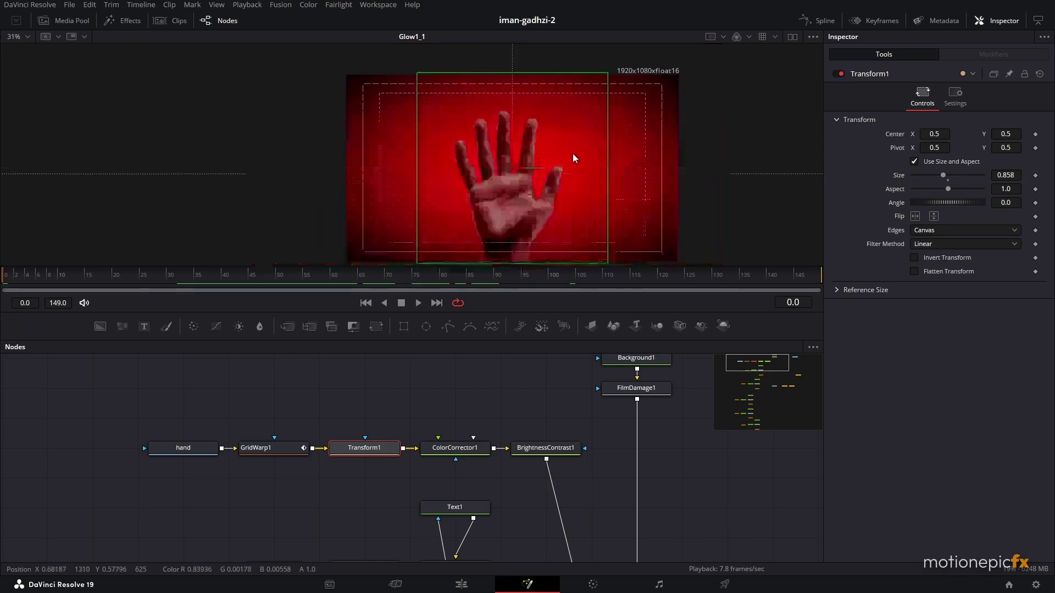
pyautogui.moveTo(1005, 134); pyautogui.dragTo(934, 133)
pyautogui.click(1036, 134)
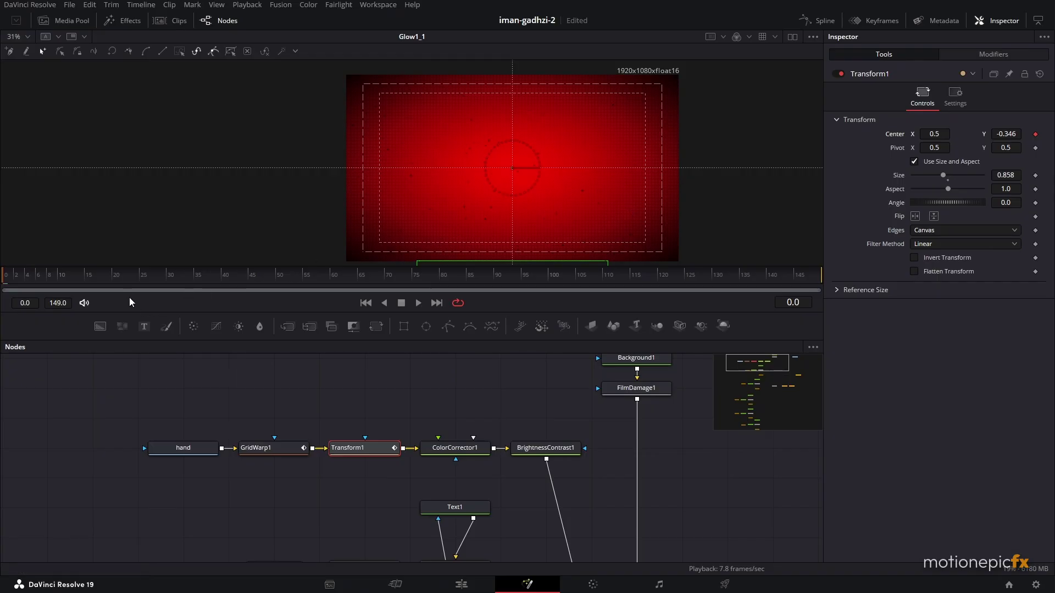
# Key Transform1's Center Y at 0.5 on frame 30 to raise the hand into the frame.
pyautogui.moveTo(126, 282); pyautogui.dragTo(169, 283)
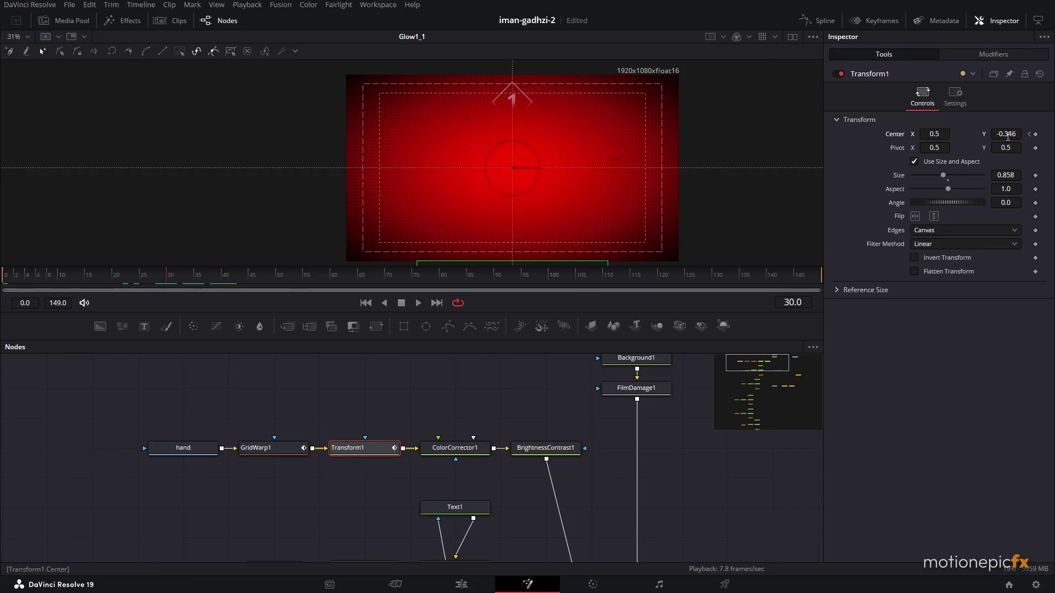
pyautogui.click(1007, 135)
pyautogui.press('Tab')
# Smooth the Displacement spline of Transform1's Center keyframes and play back the animation from the start.
pyautogui.click(819, 20)
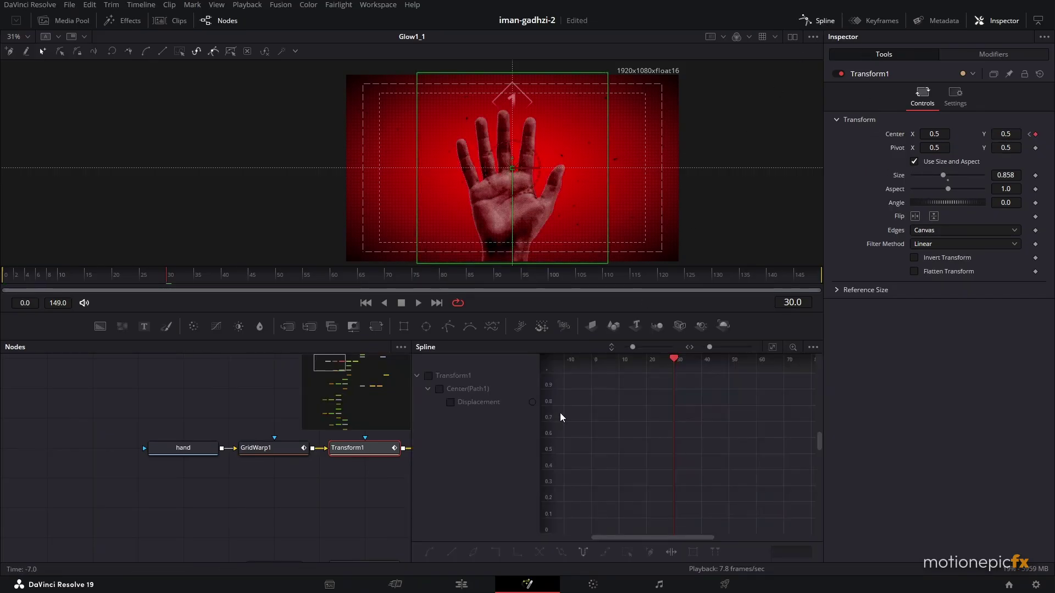
pyautogui.click(487, 408)
pyautogui.click(772, 347)
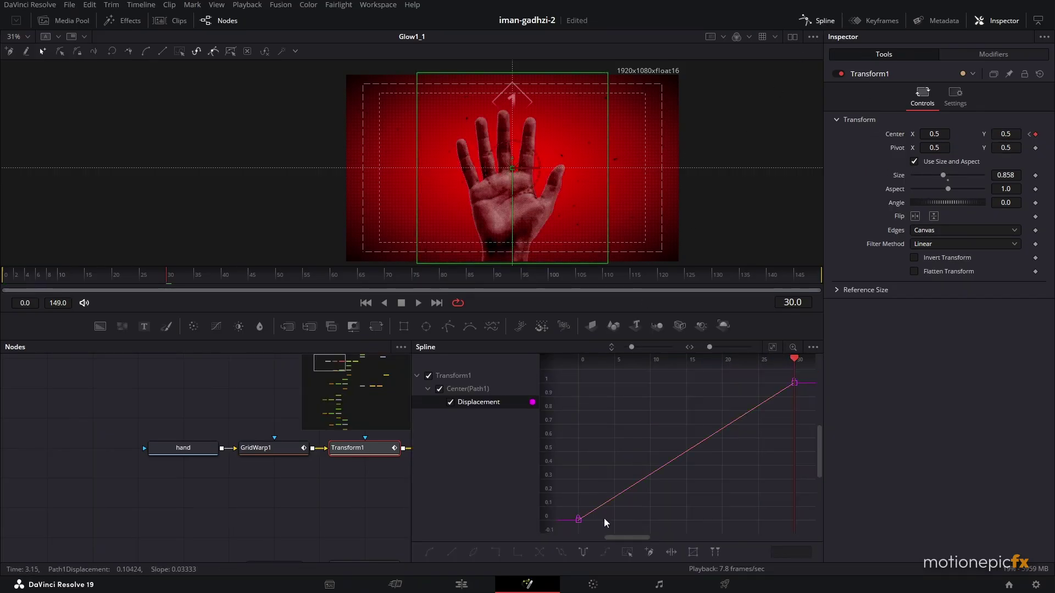
pyautogui.press('f')
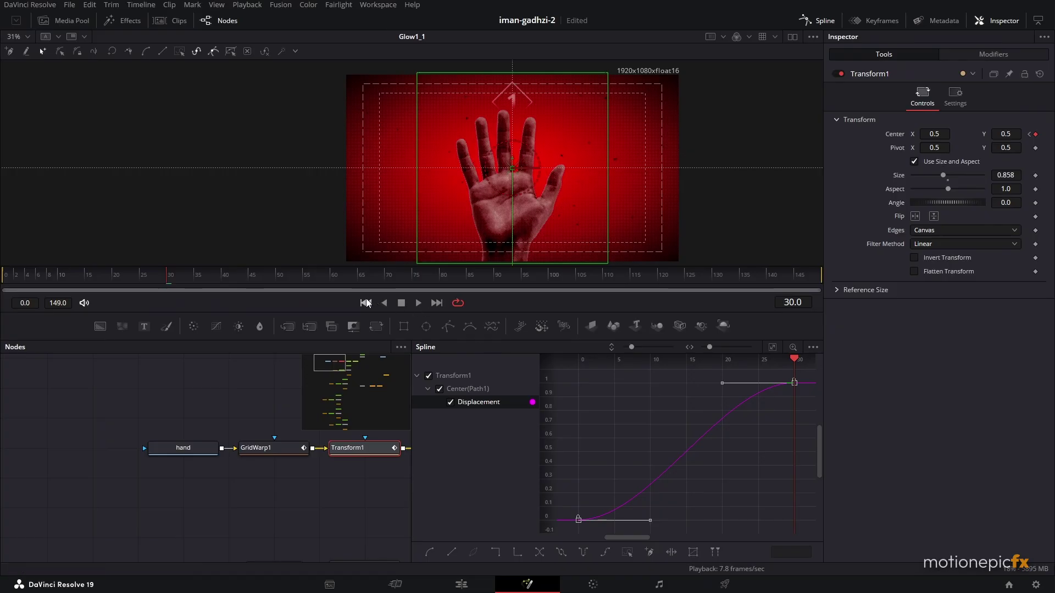
pyautogui.click(366, 303)
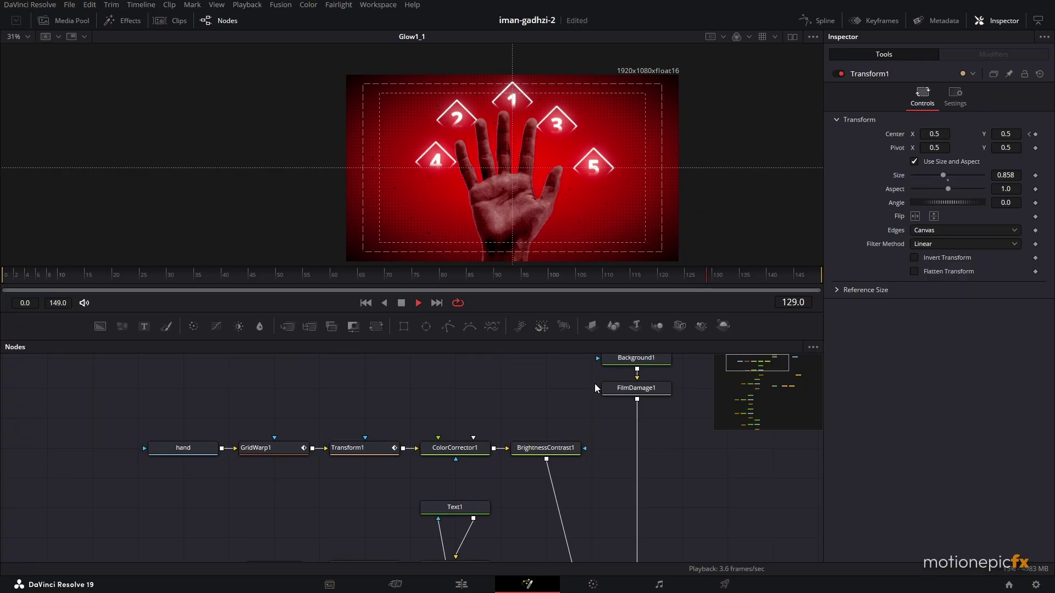
pyautogui.click(366, 303)
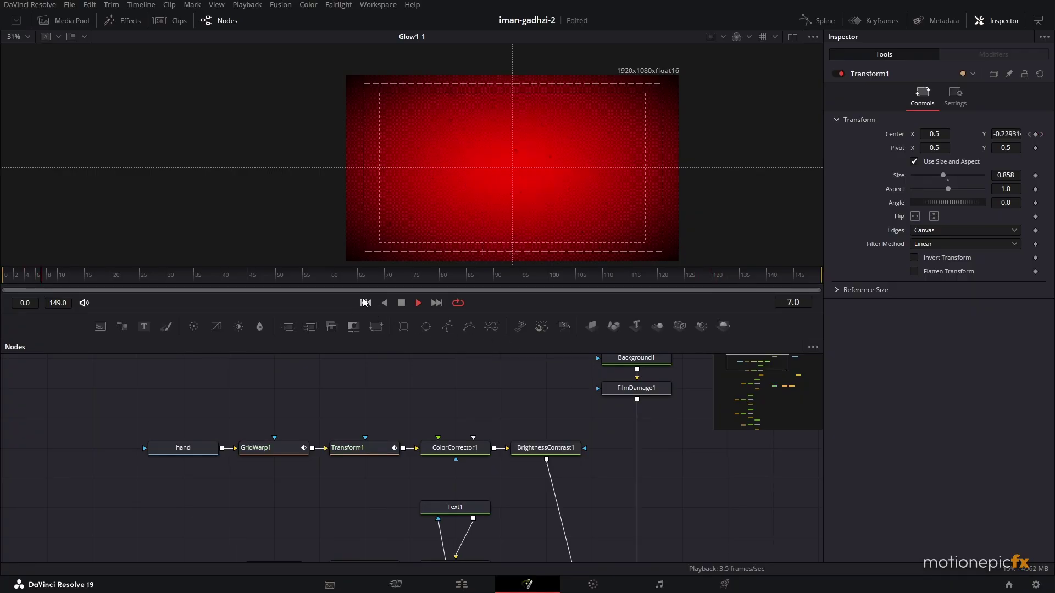